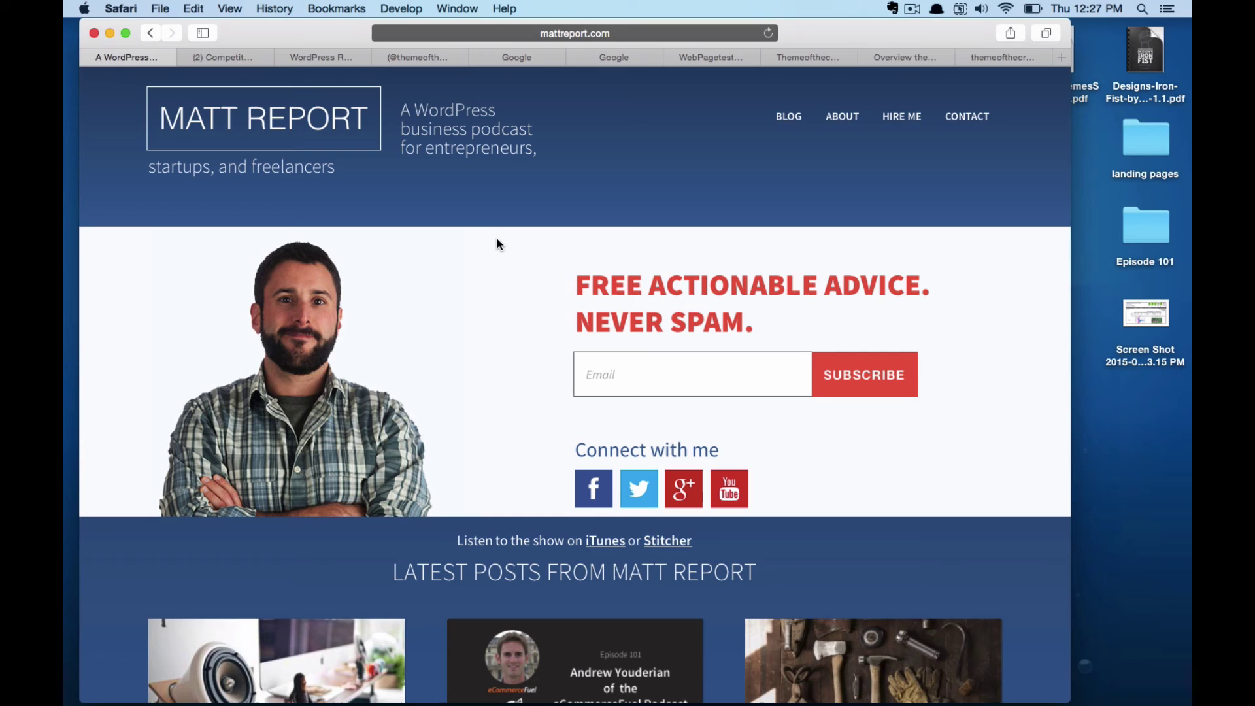
- Switch to the Trello Competitor Board showing the Theme of the Crop card under Category
click(238, 56)
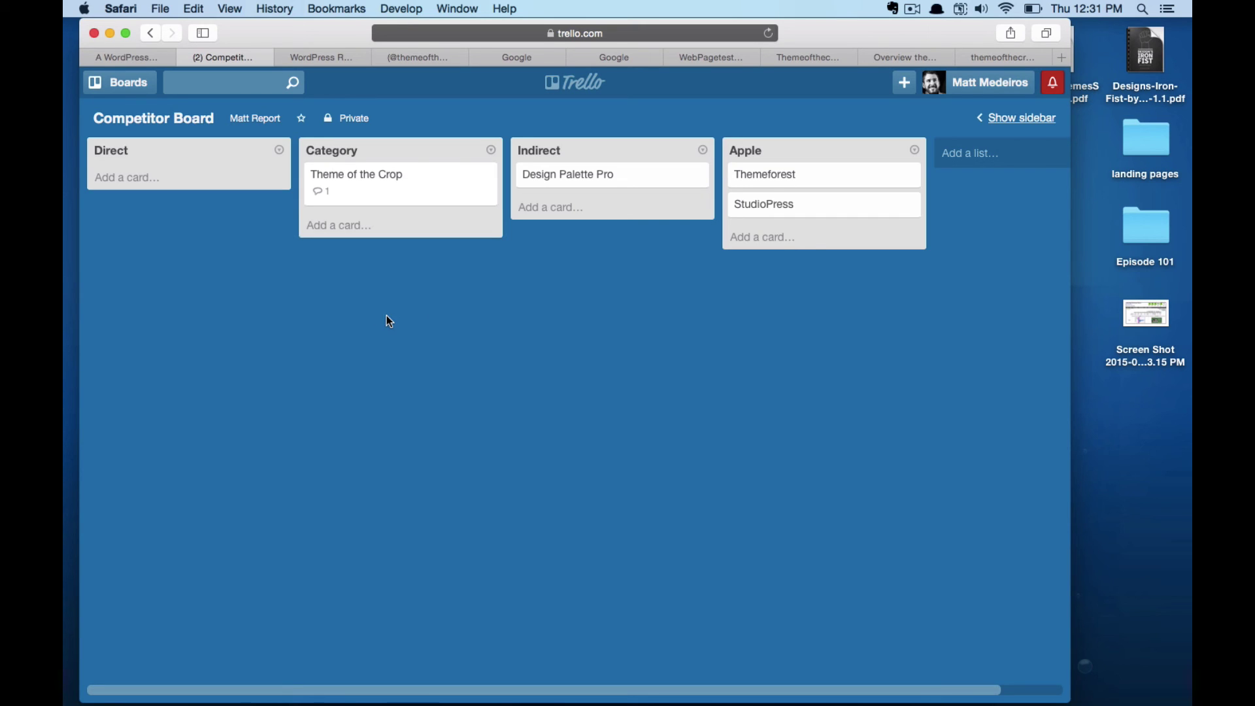
- Copy the site's 'THEMES & PLUGINS FOR RESTAURANTS' headline and tagline and post them as a Theme of the Crop card comment
click(316, 61)
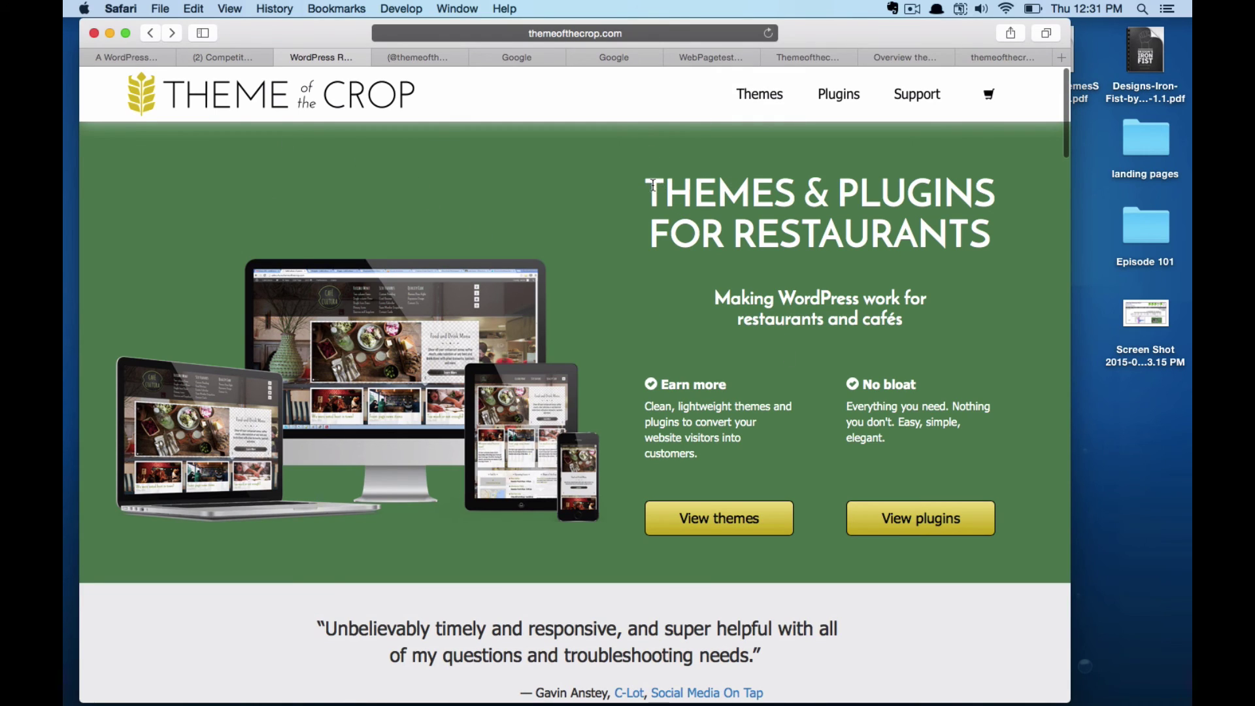
drag(654, 185, 932, 324)
key(super+c)
click(226, 56)
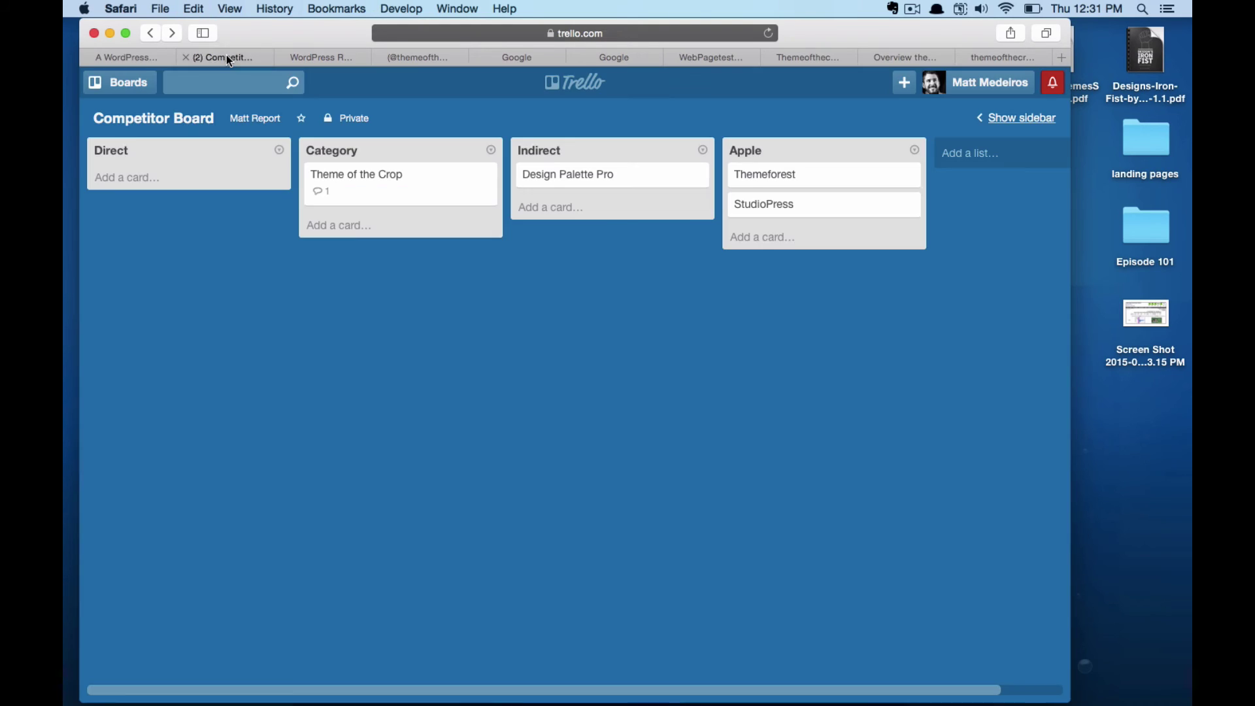
click(431, 196)
click(453, 243)
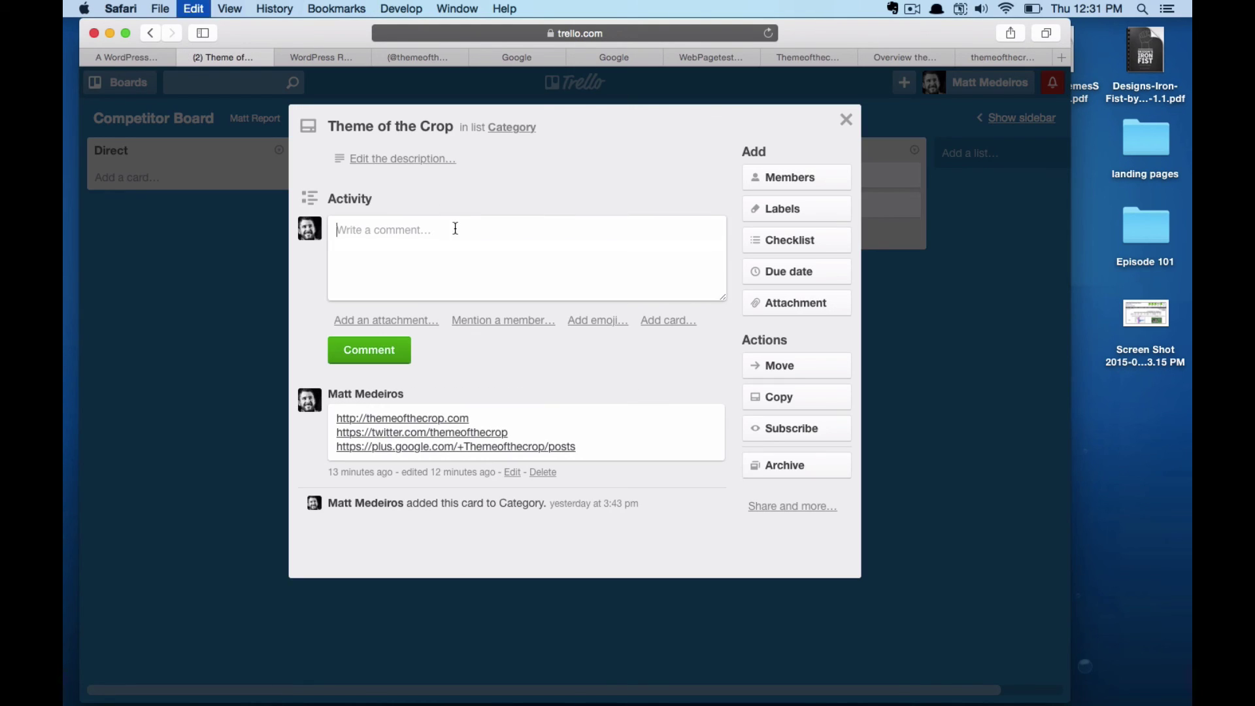
key(super+v)
click(363, 349)
click(401, 231)
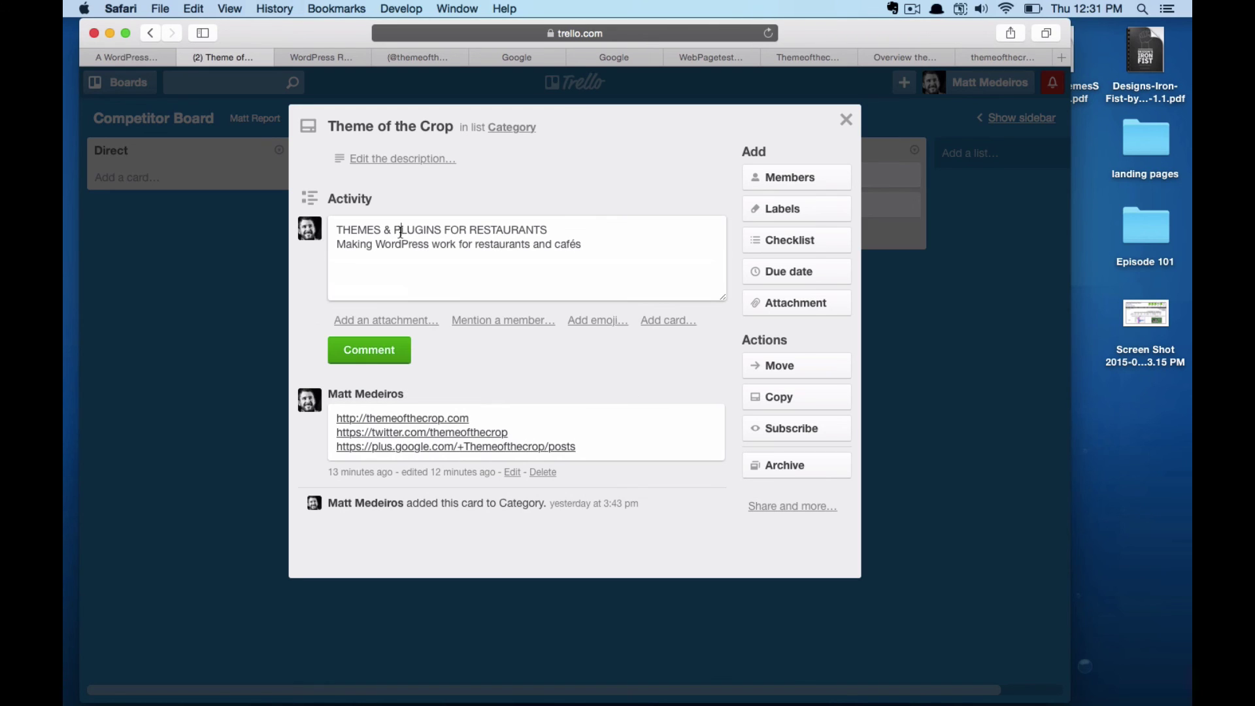
click(363, 346)
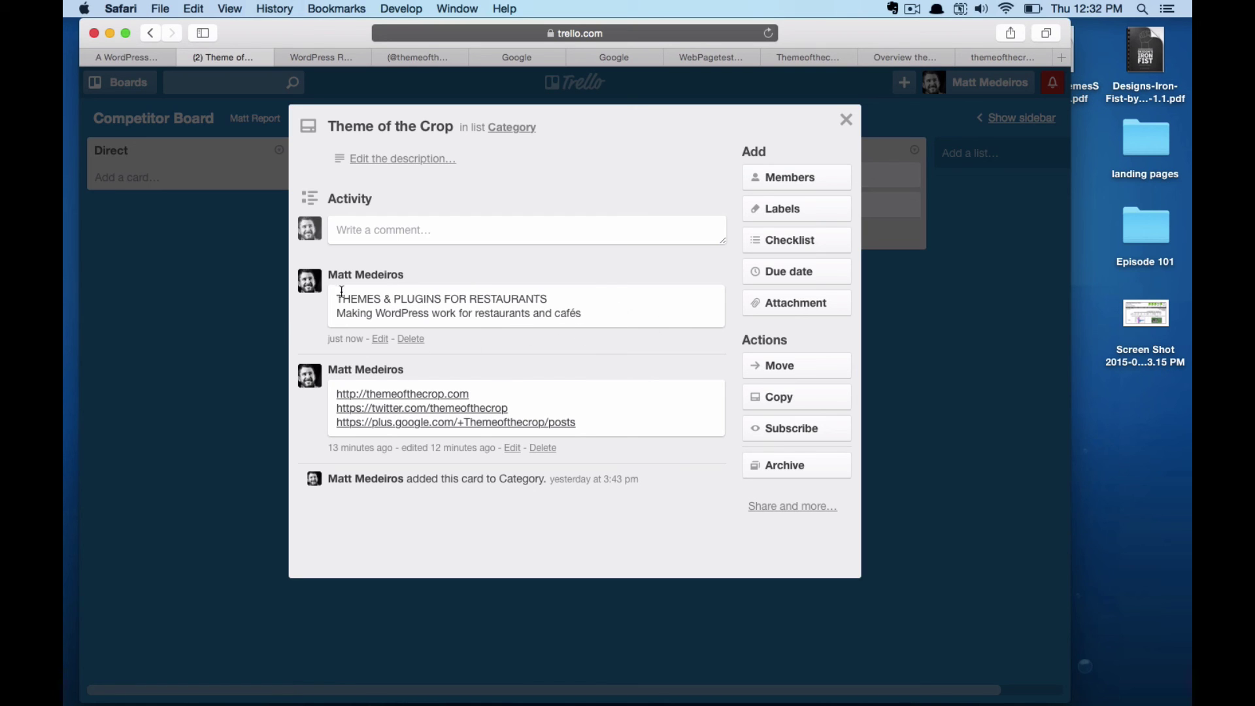
click(155, 253)
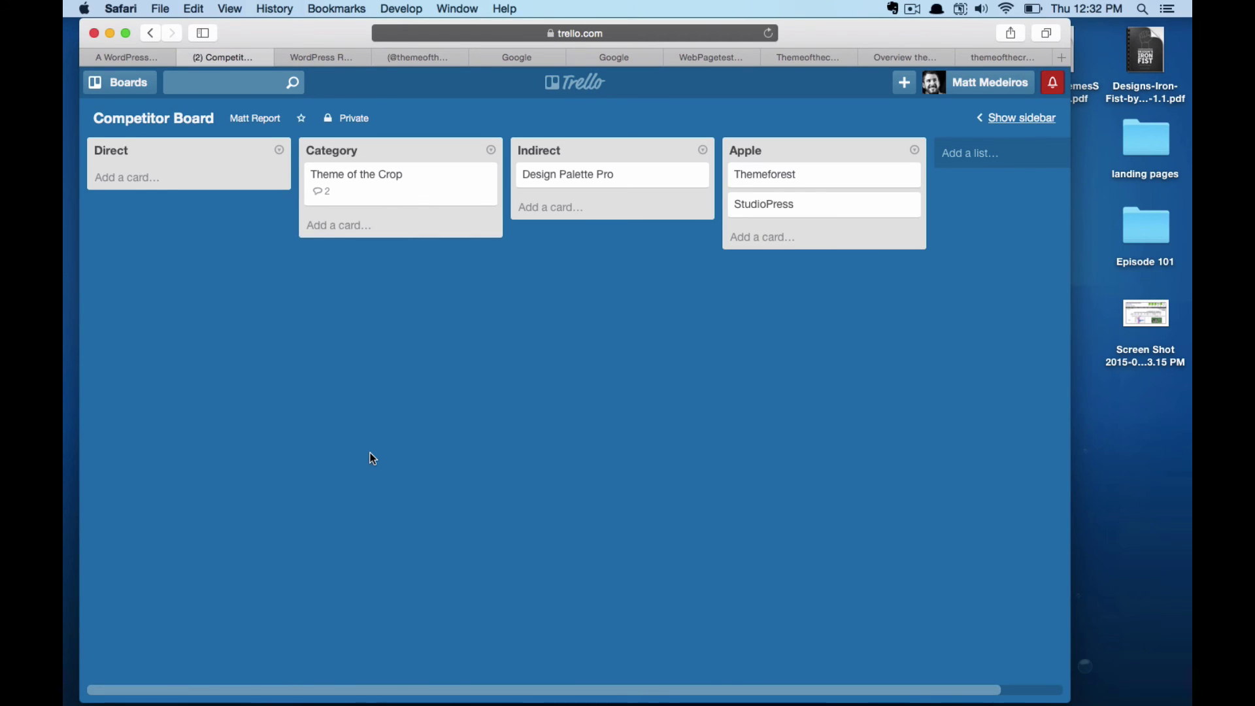
click(370, 200)
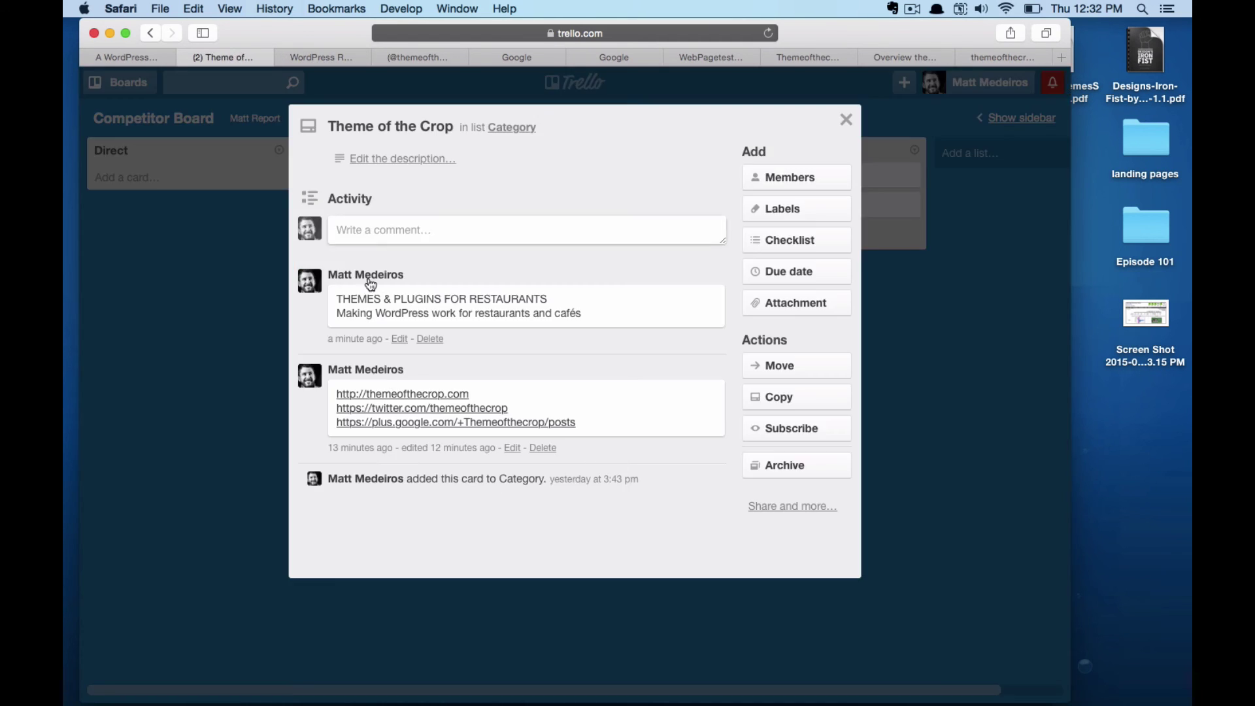
click(145, 352)
click(339, 58)
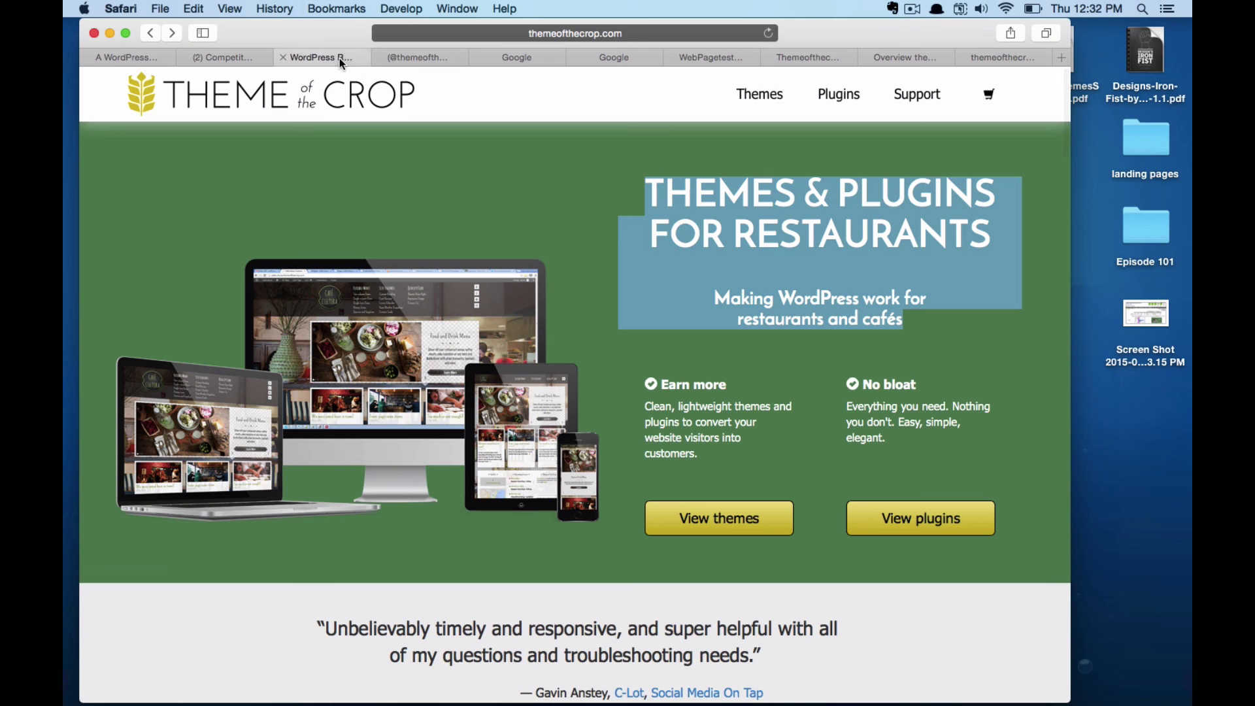
scroll(537, 332, down, 20)
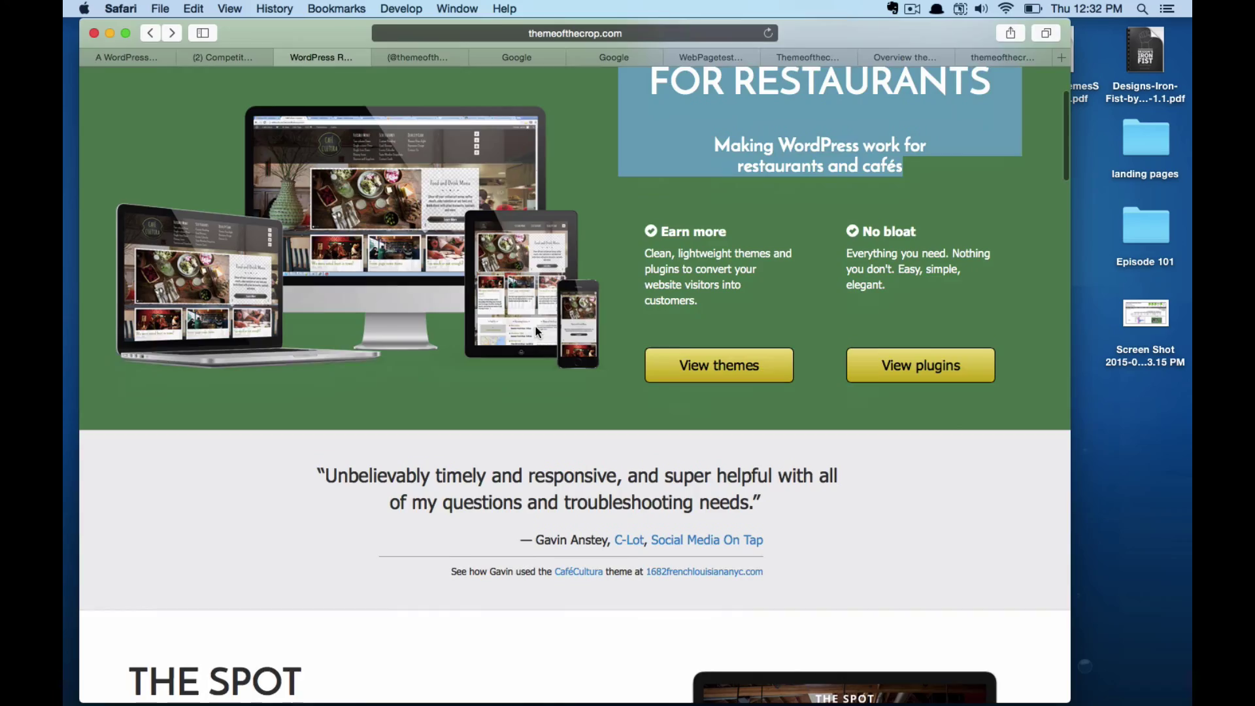
scroll(535, 331, down, 5)
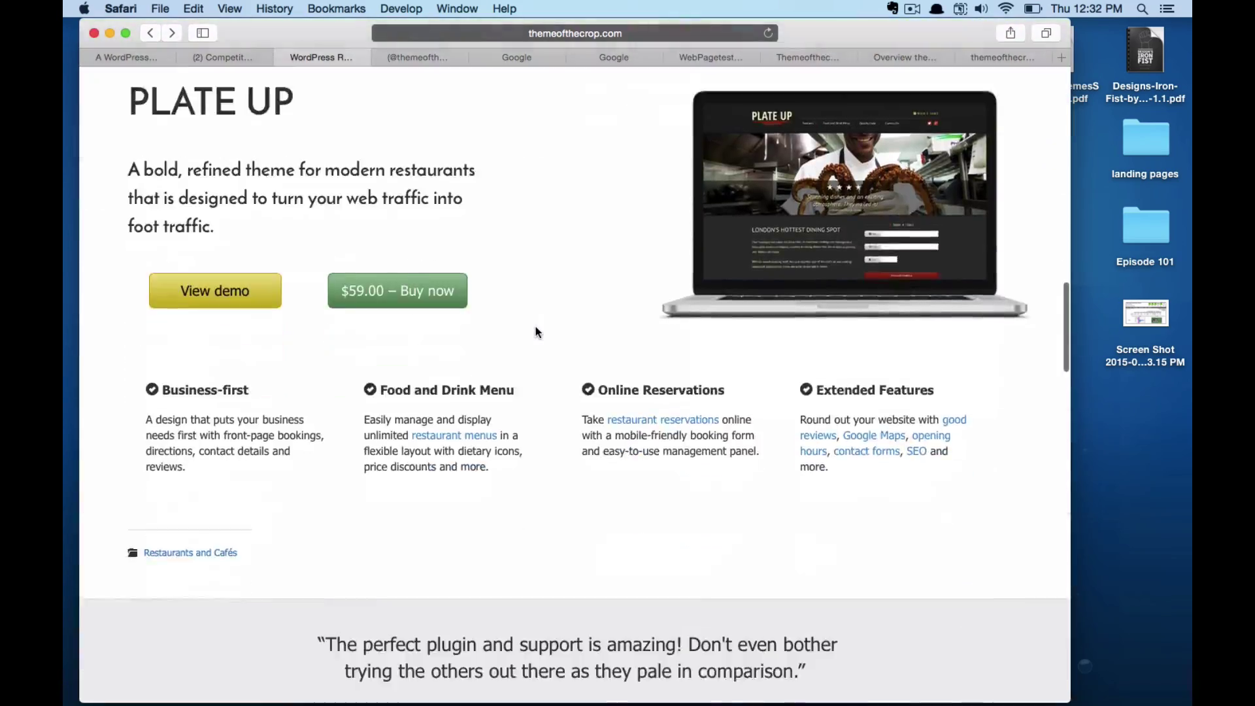
scroll(536, 332, up, 20)
scroll(536, 331, down, 10)
scroll(536, 328, down, 15)
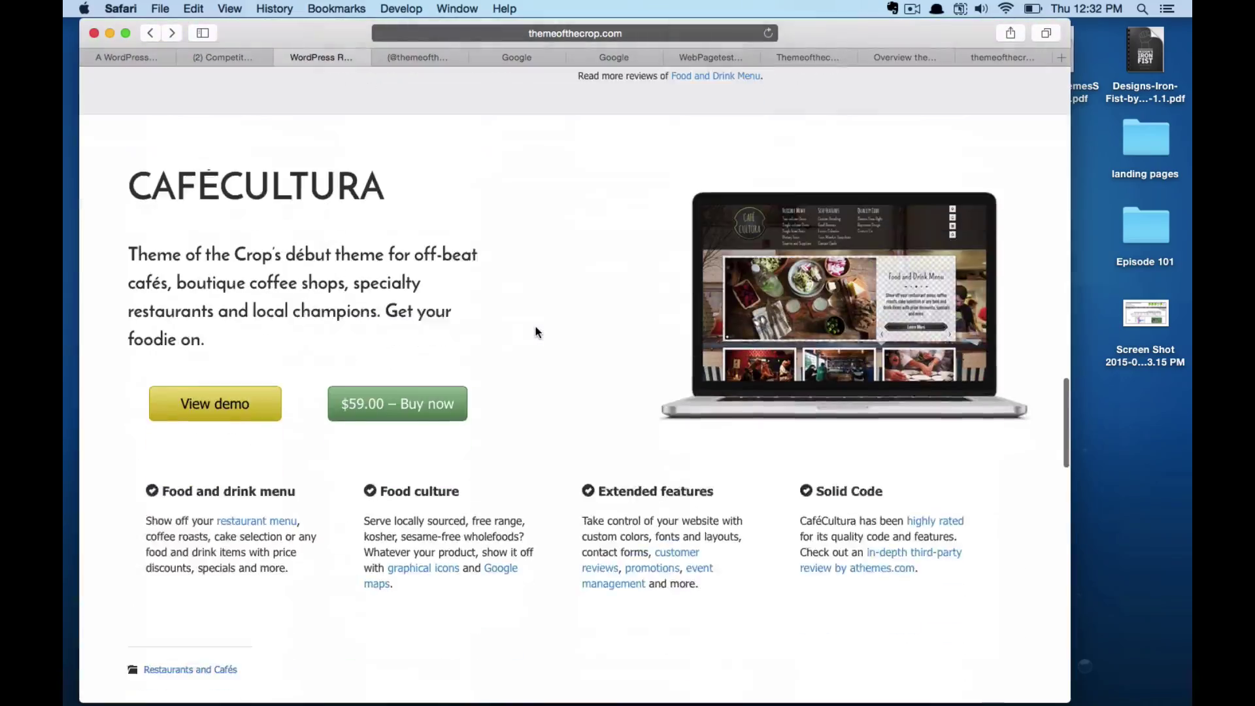
scroll(536, 332, down, 15)
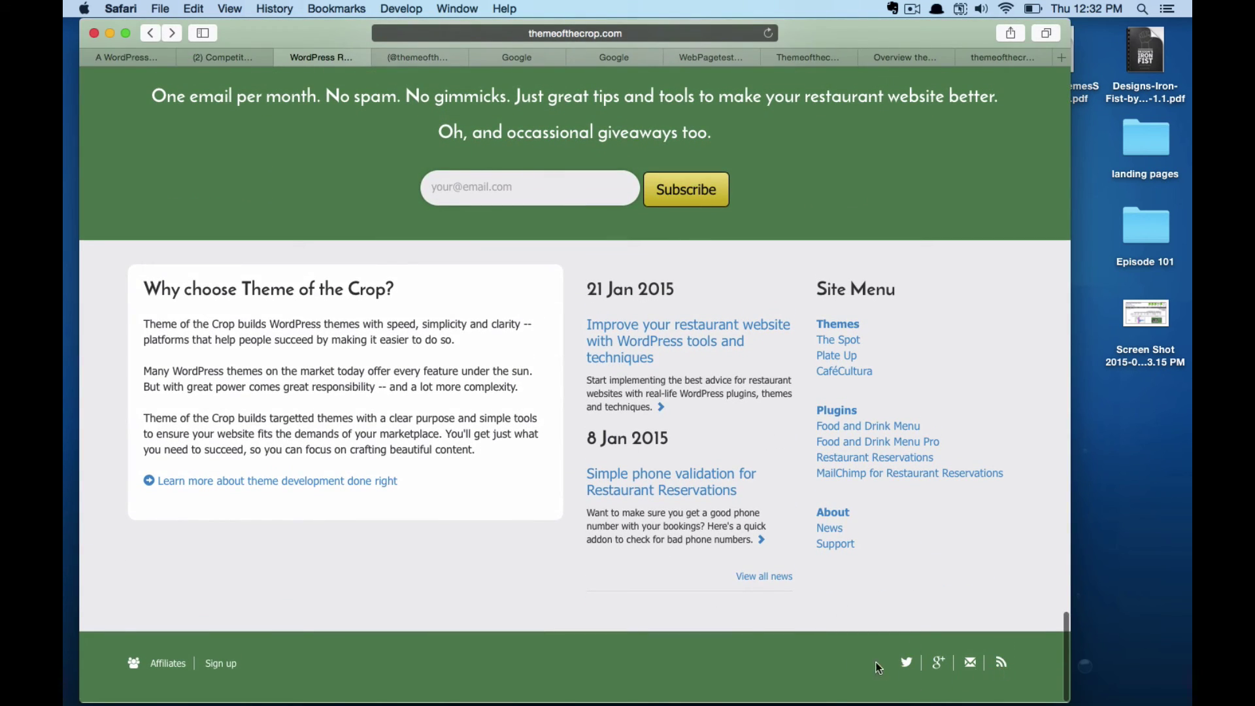
scroll(696, 319, up, 15)
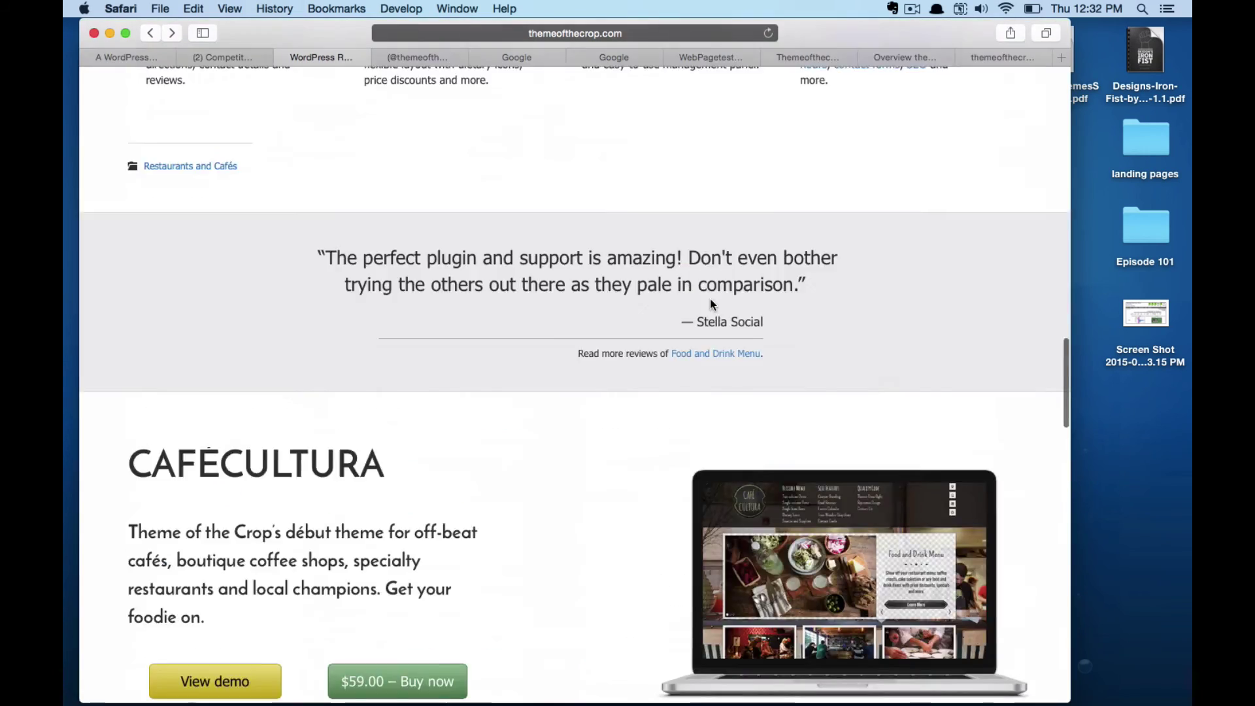
scroll(710, 299, up, 10)
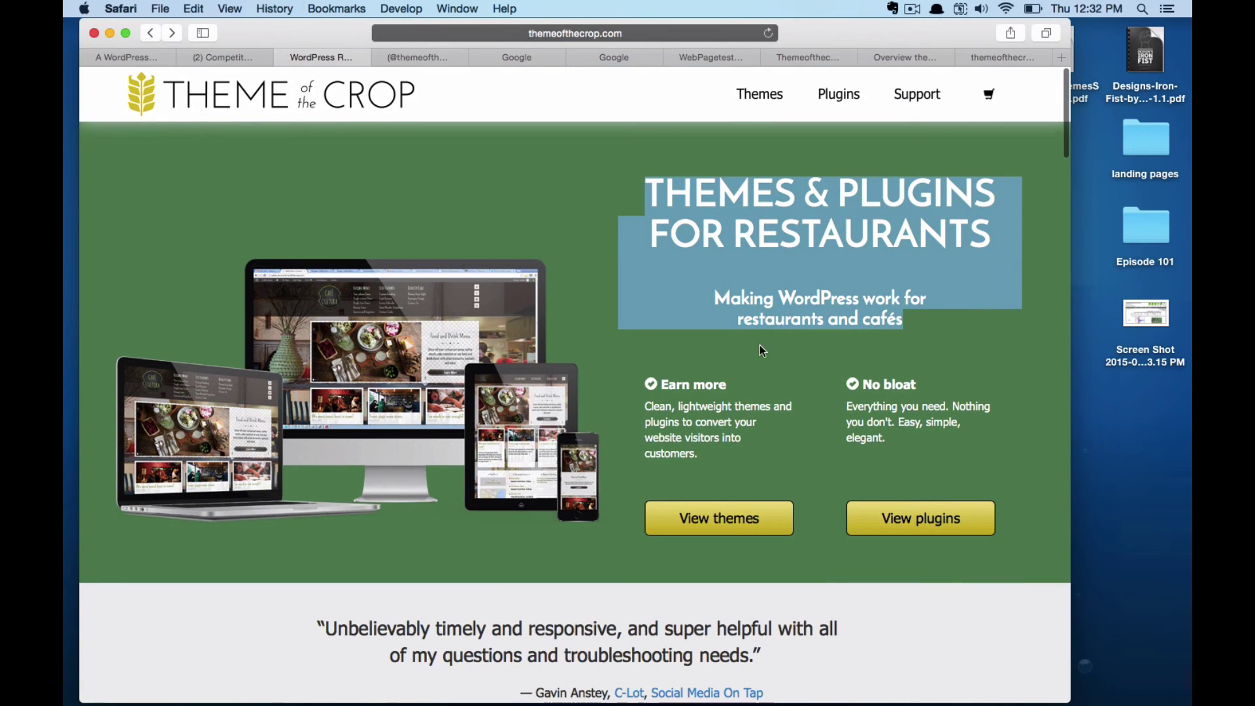
click(833, 564)
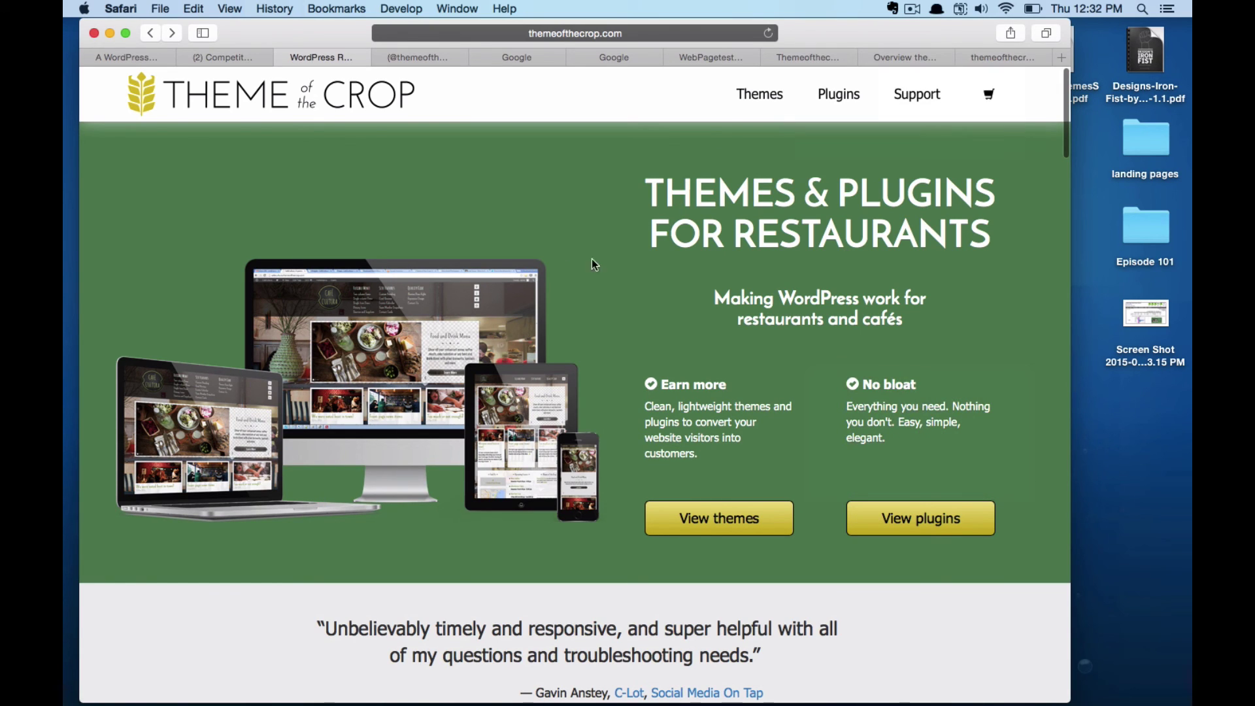
scroll(620, 233, down, 20)
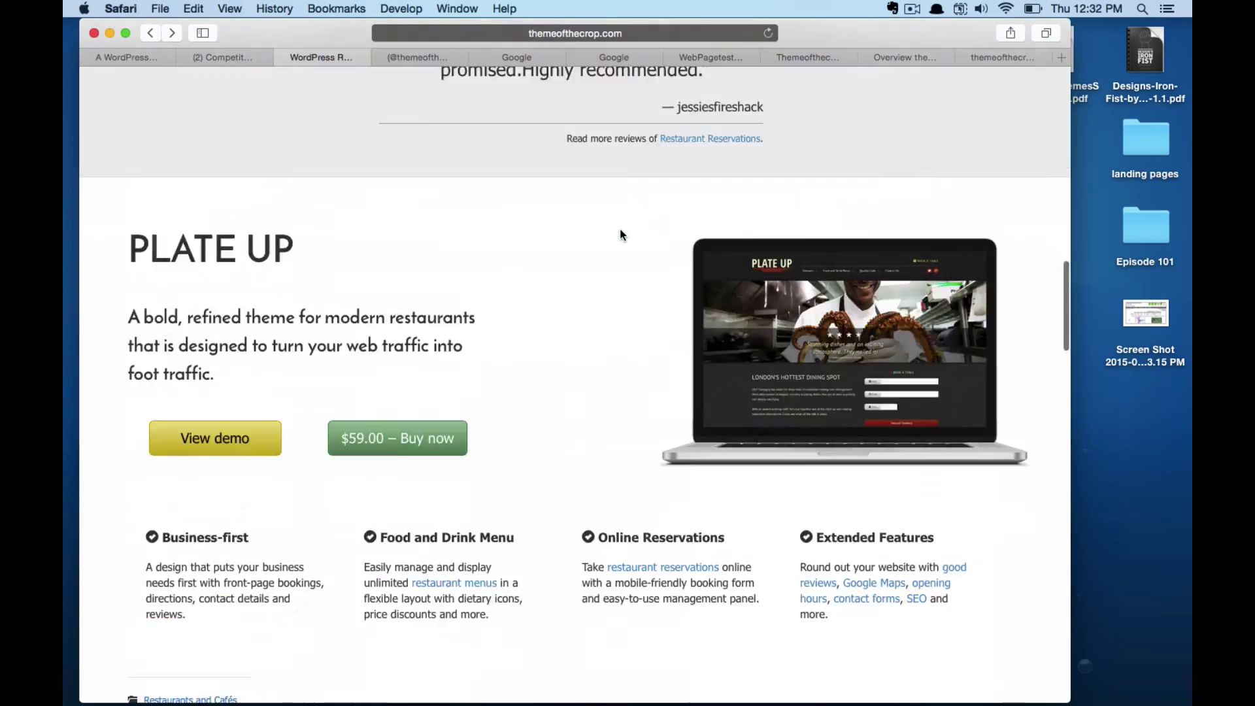
scroll(620, 234, up, 20)
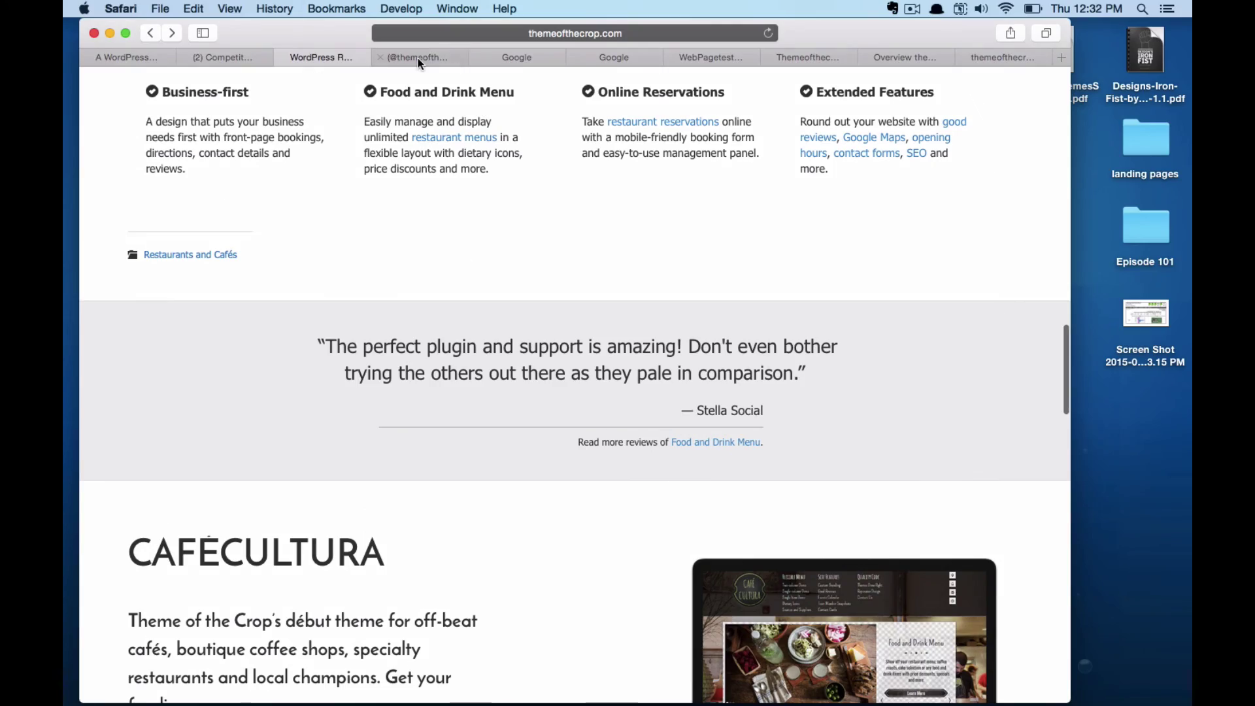
click(418, 58)
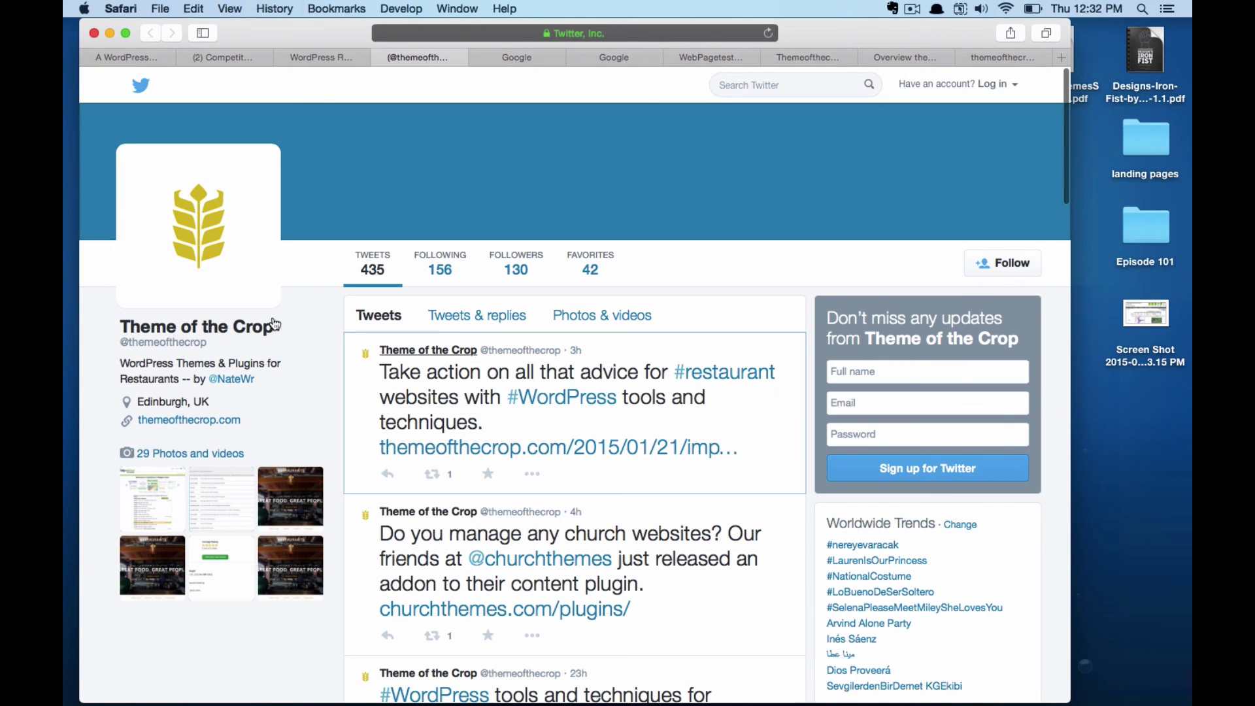
scroll(576, 351, down, 5)
scroll(576, 350, up, 4)
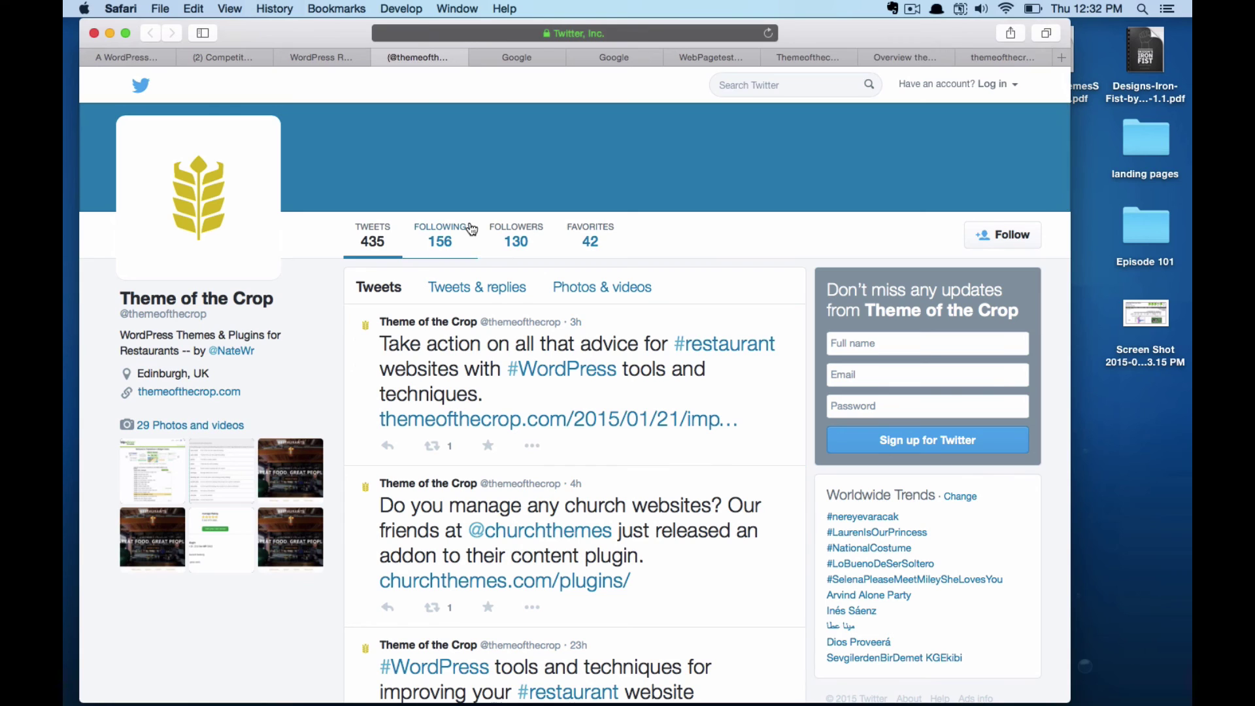
click(224, 58)
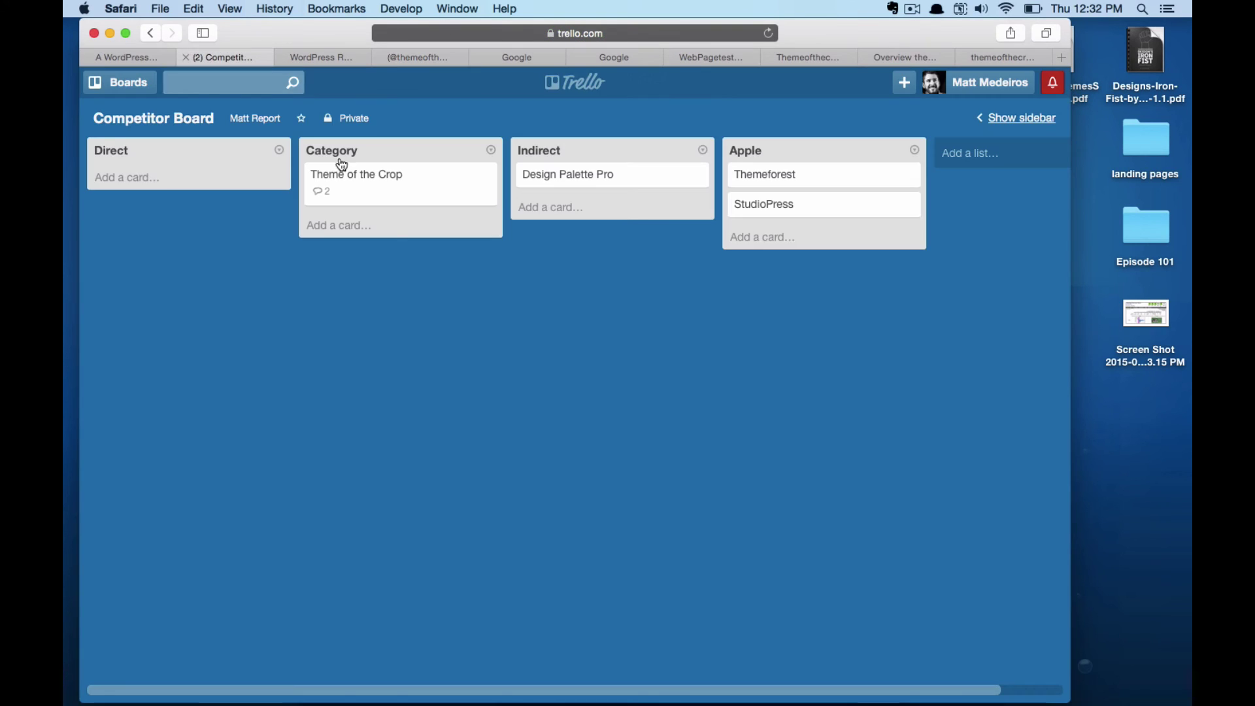
- Search Google for 'theme of the crop'
click(417, 195)
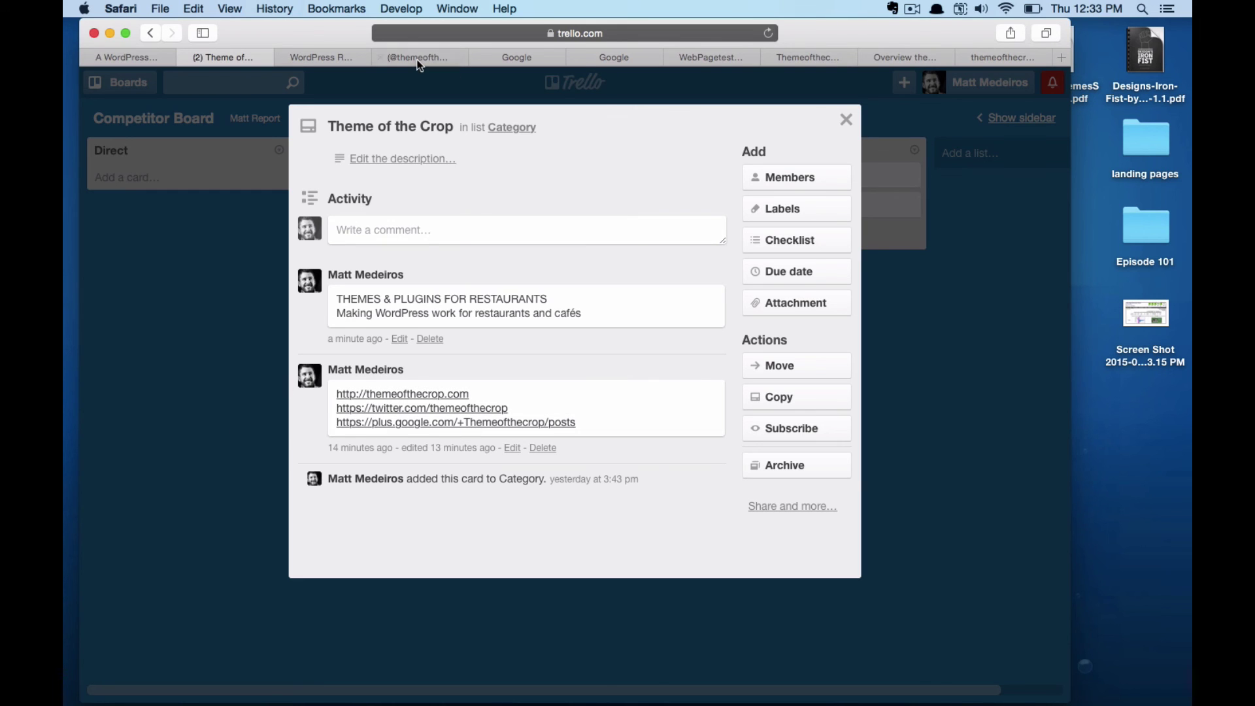
click(393, 59)
click(517, 60)
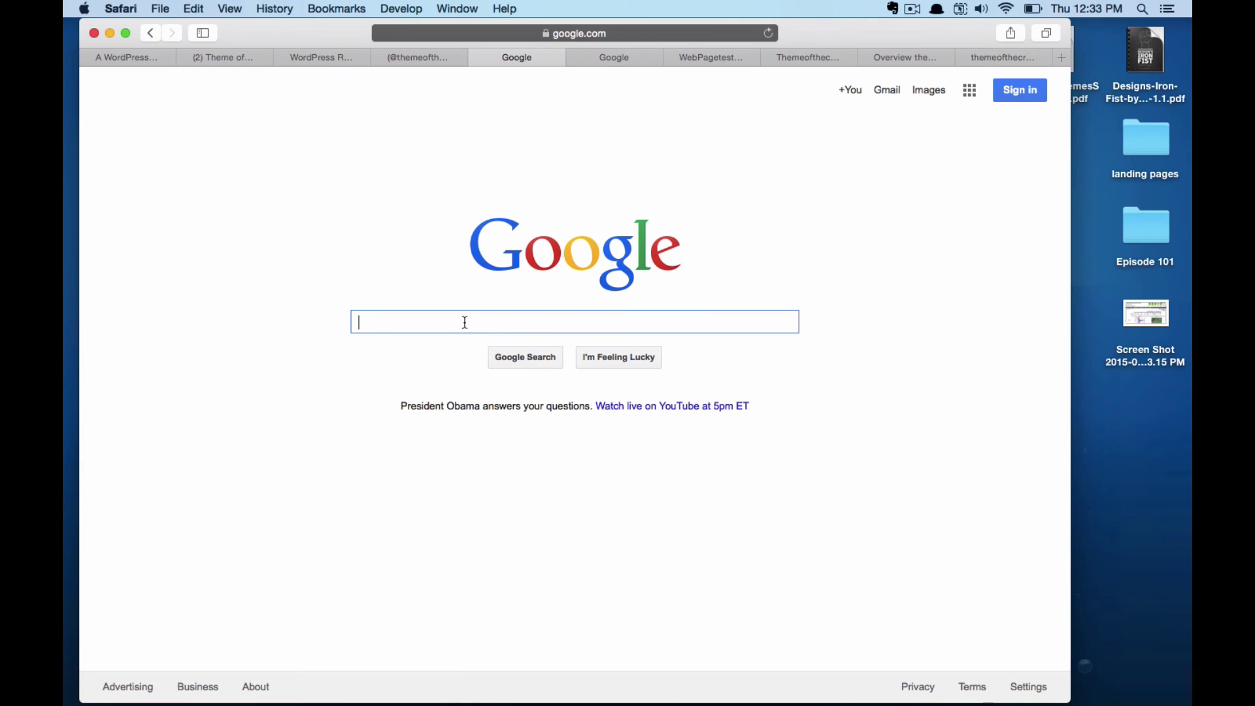
text(theme)
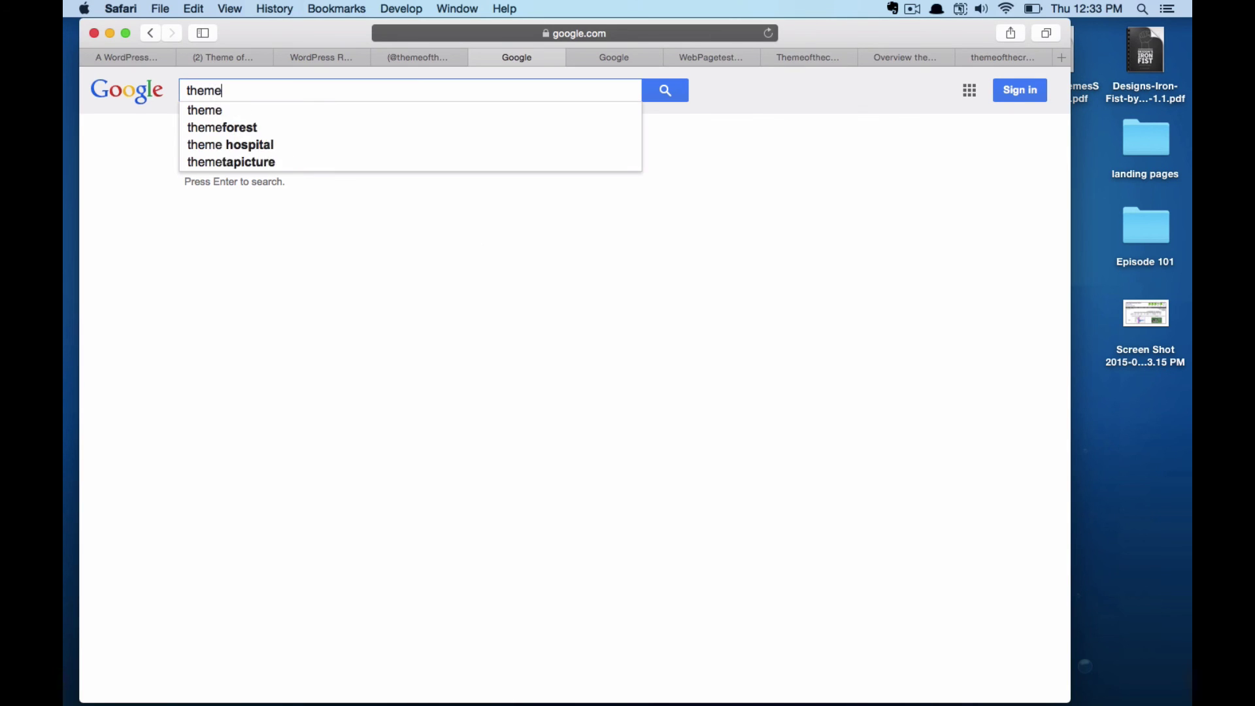
text( of the crop)
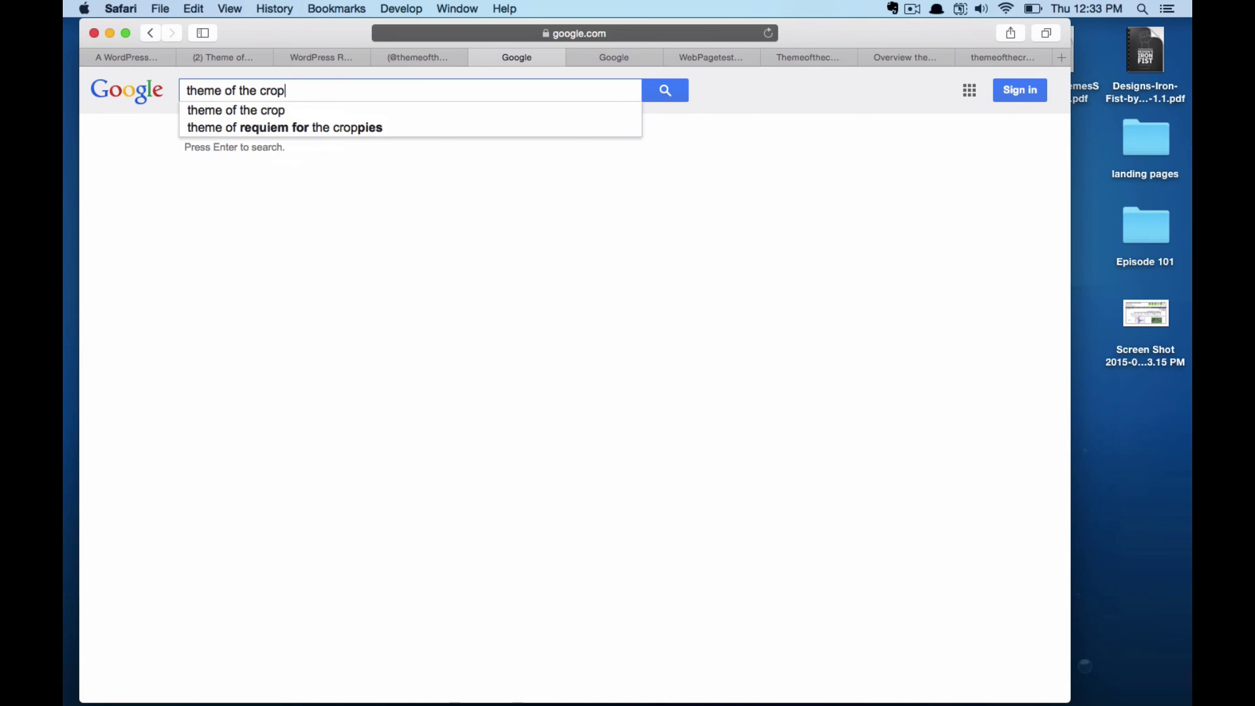
key(Return)
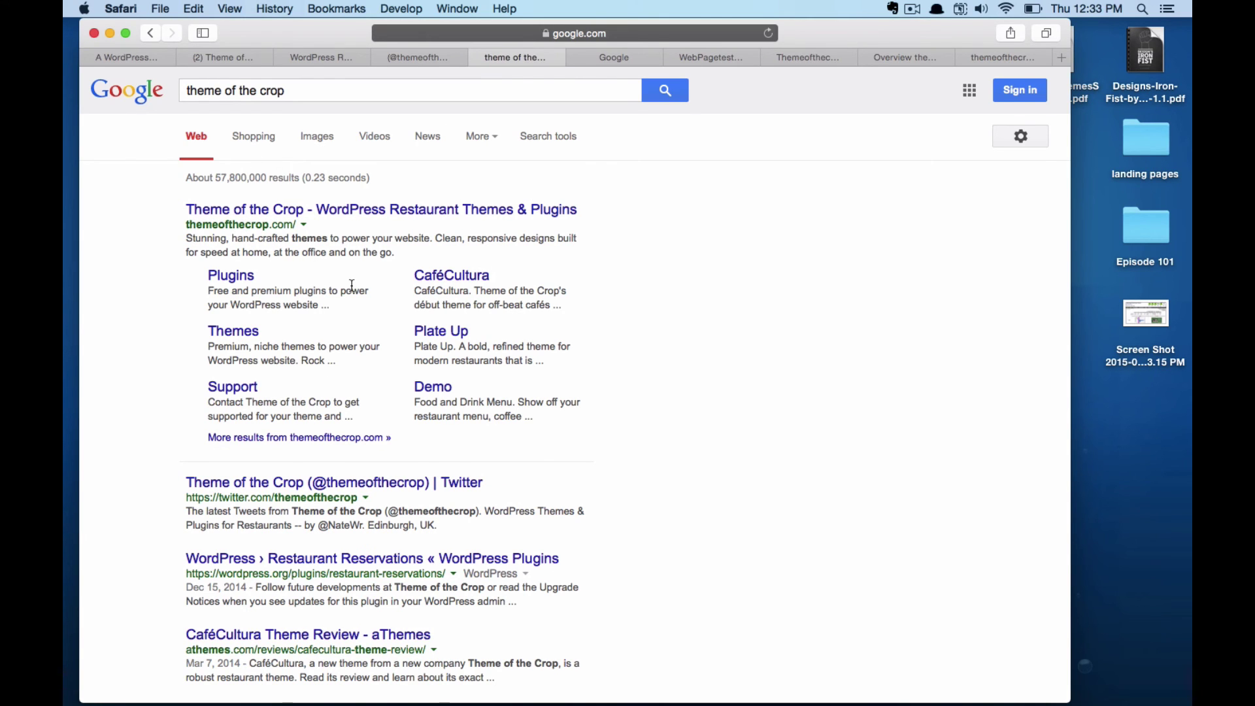
- Open the WordPress Restaurant Reservations plugin result in a new private tab and copy its URL
scroll(352, 286, down, 3)
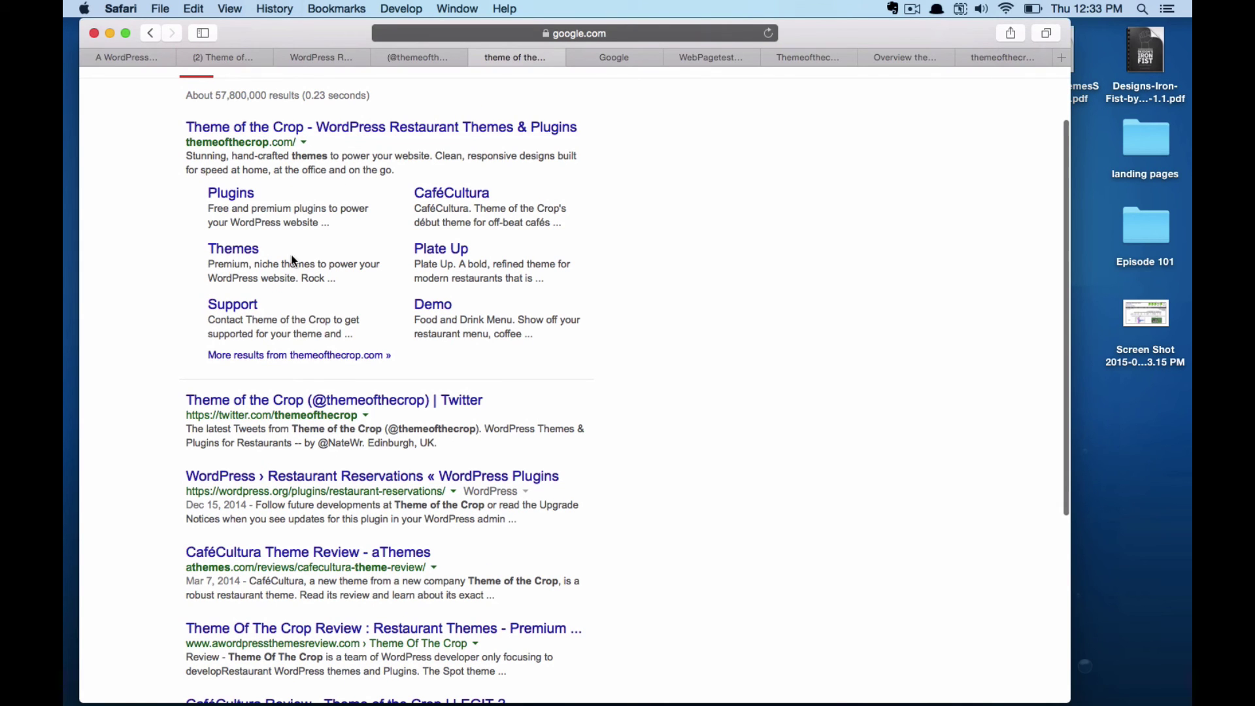
scroll(305, 379, down, 2)
scroll(405, 400, down, 4)
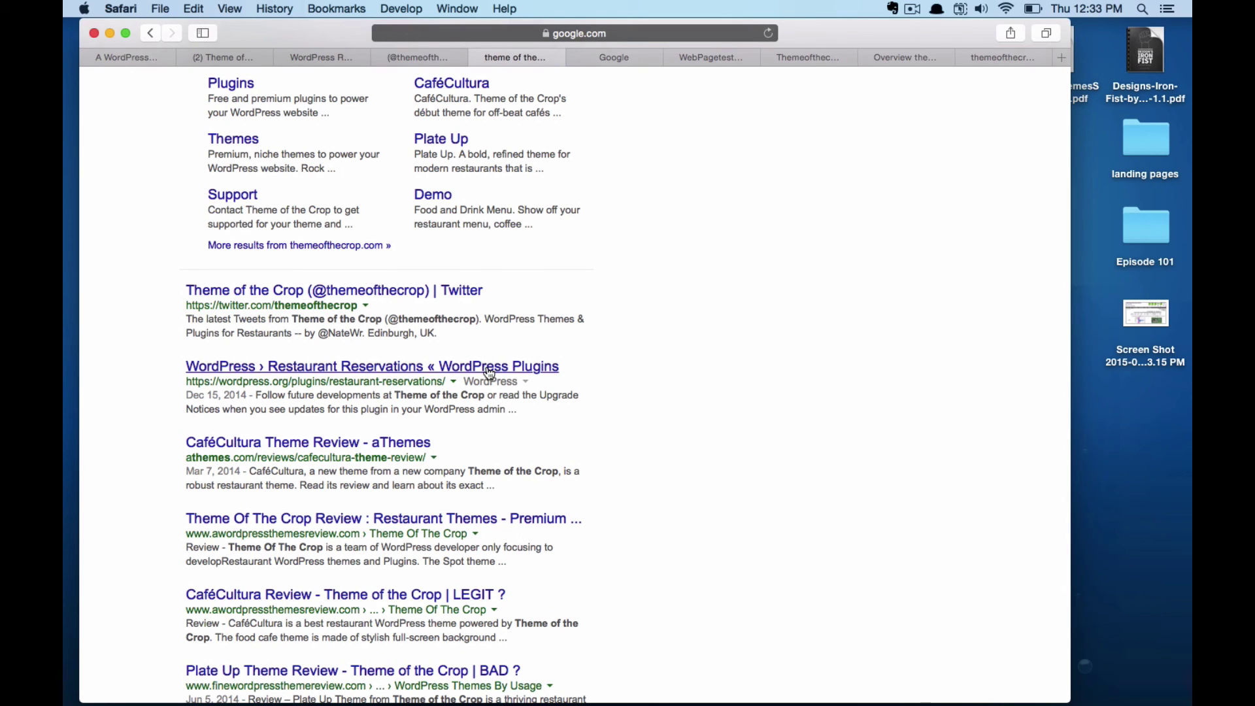
right_click(488, 370)
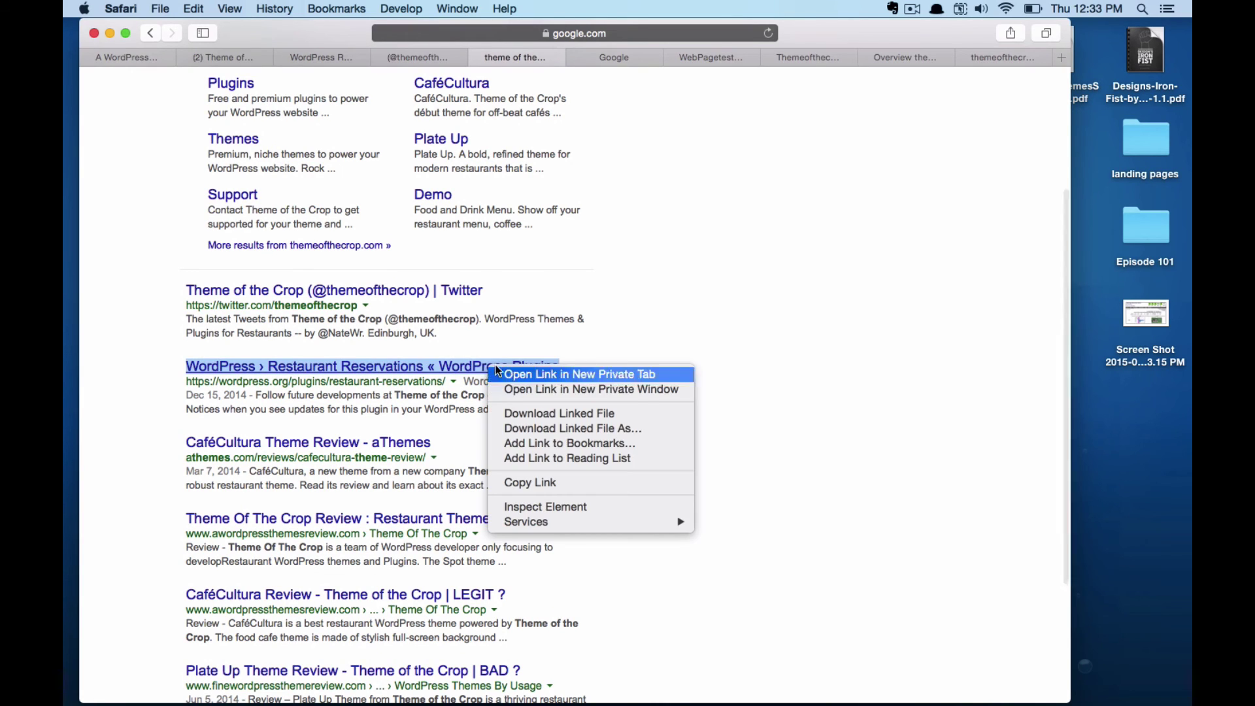
click(560, 368)
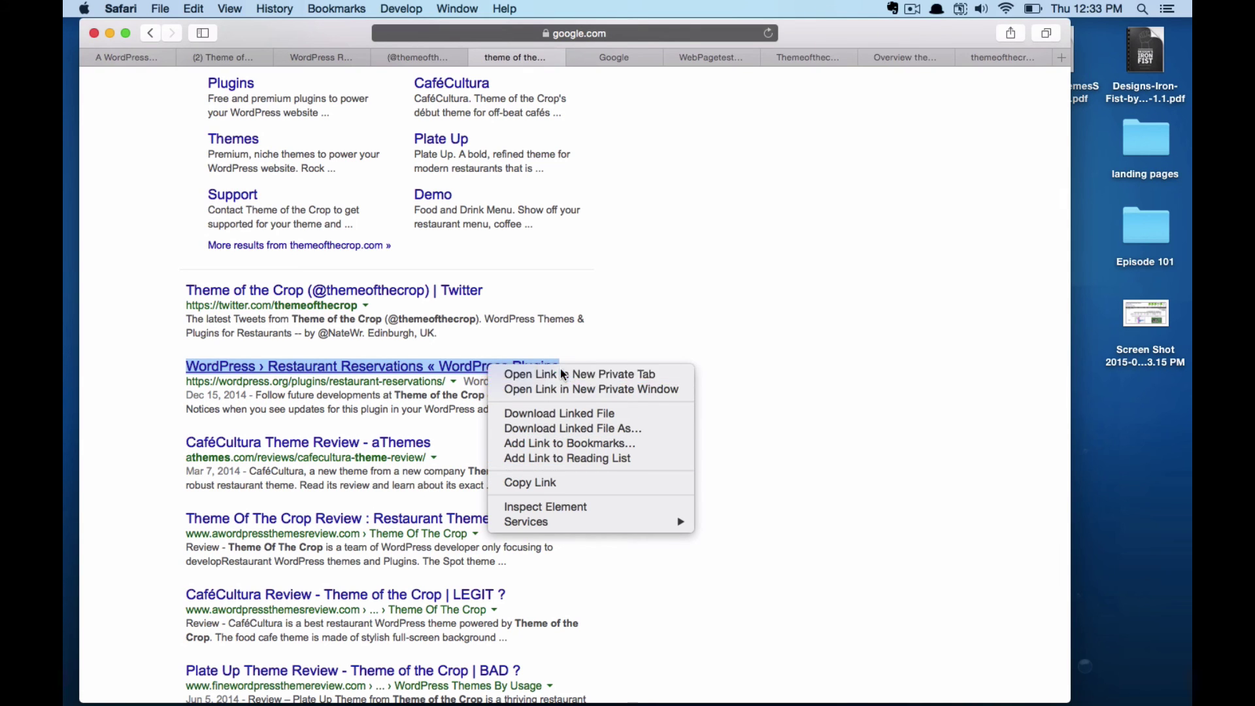
click(599, 58)
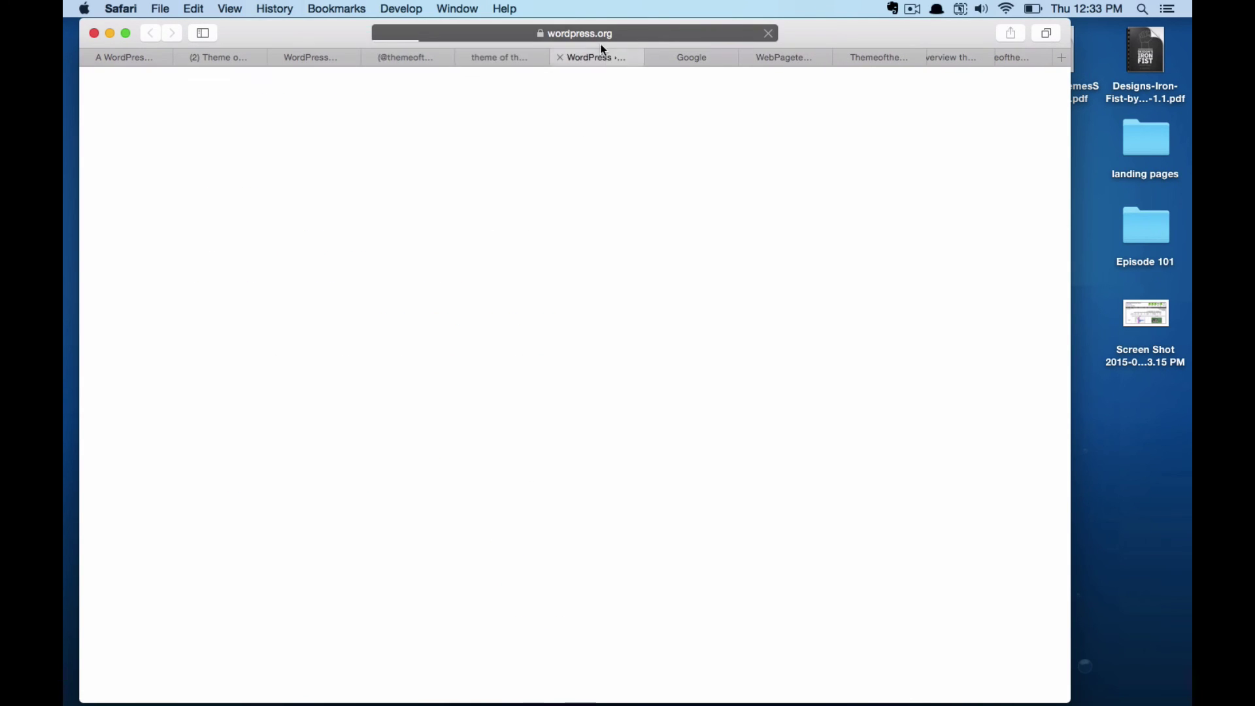
click(595, 34)
key(super+c)
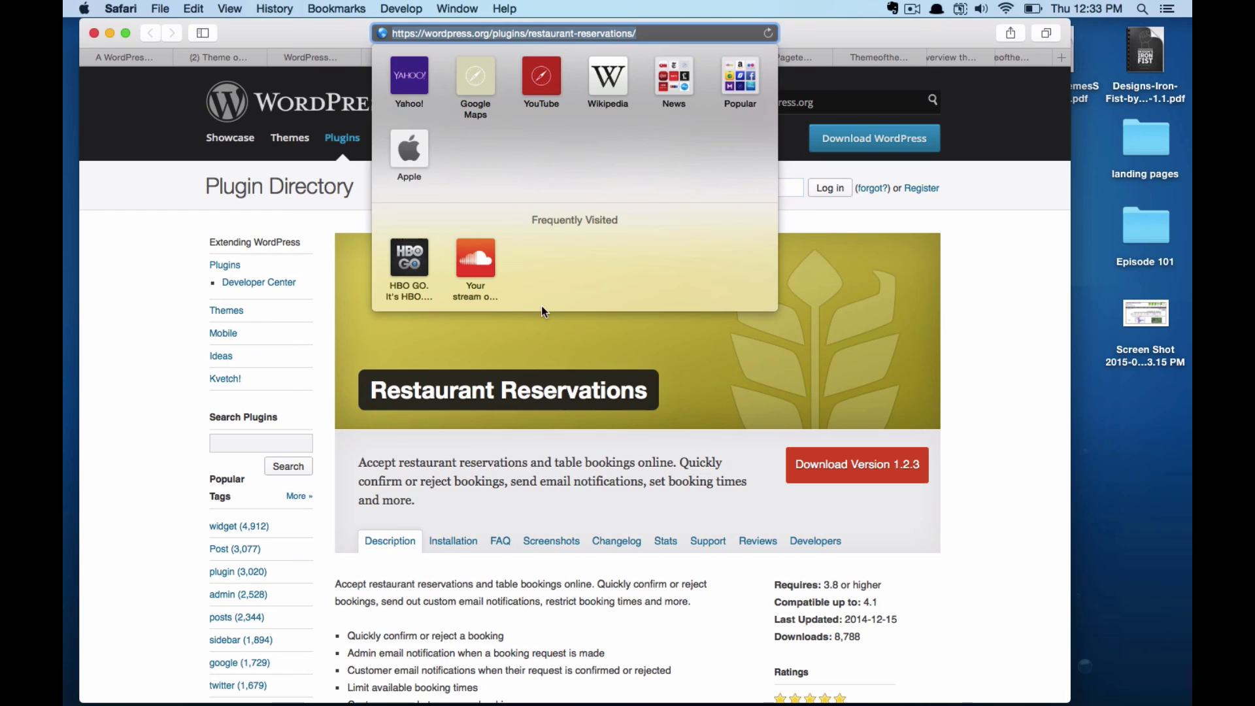
click(682, 608)
- Paste the Restaurant Reservations plugin URL as a new comment on the Theme of the Crop card
click(219, 57)
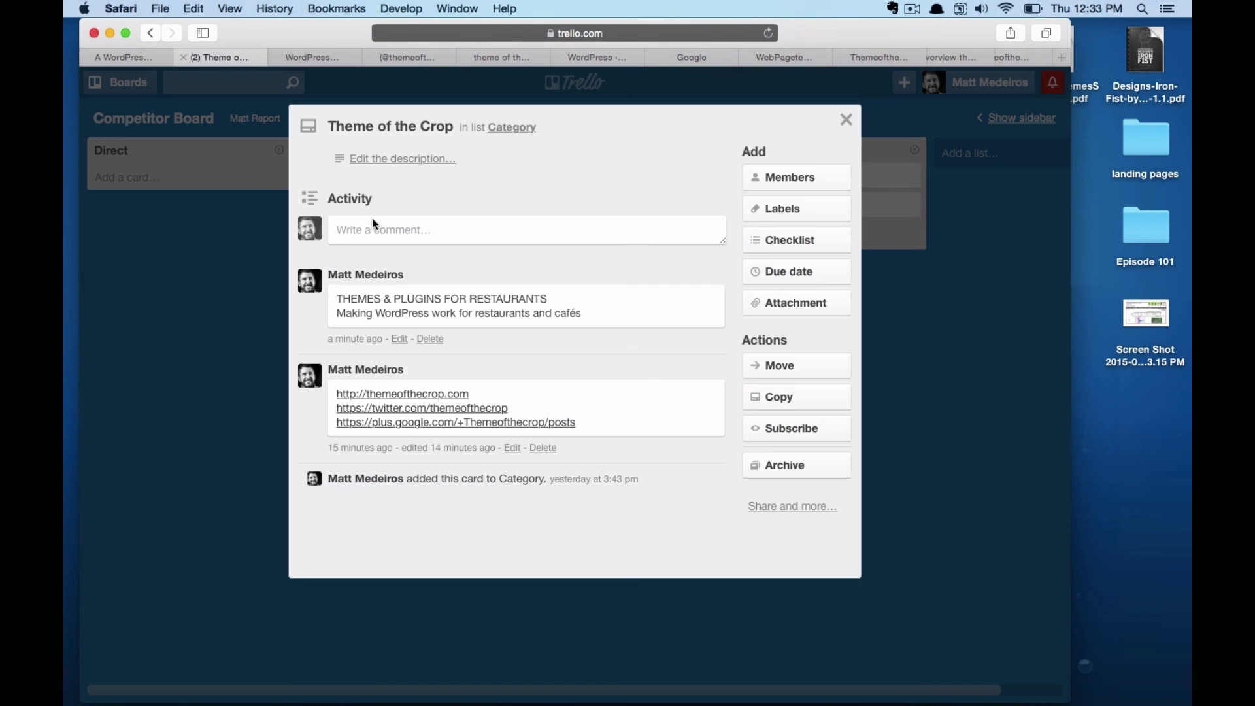
click(457, 232)
key(super+v)
click(387, 339)
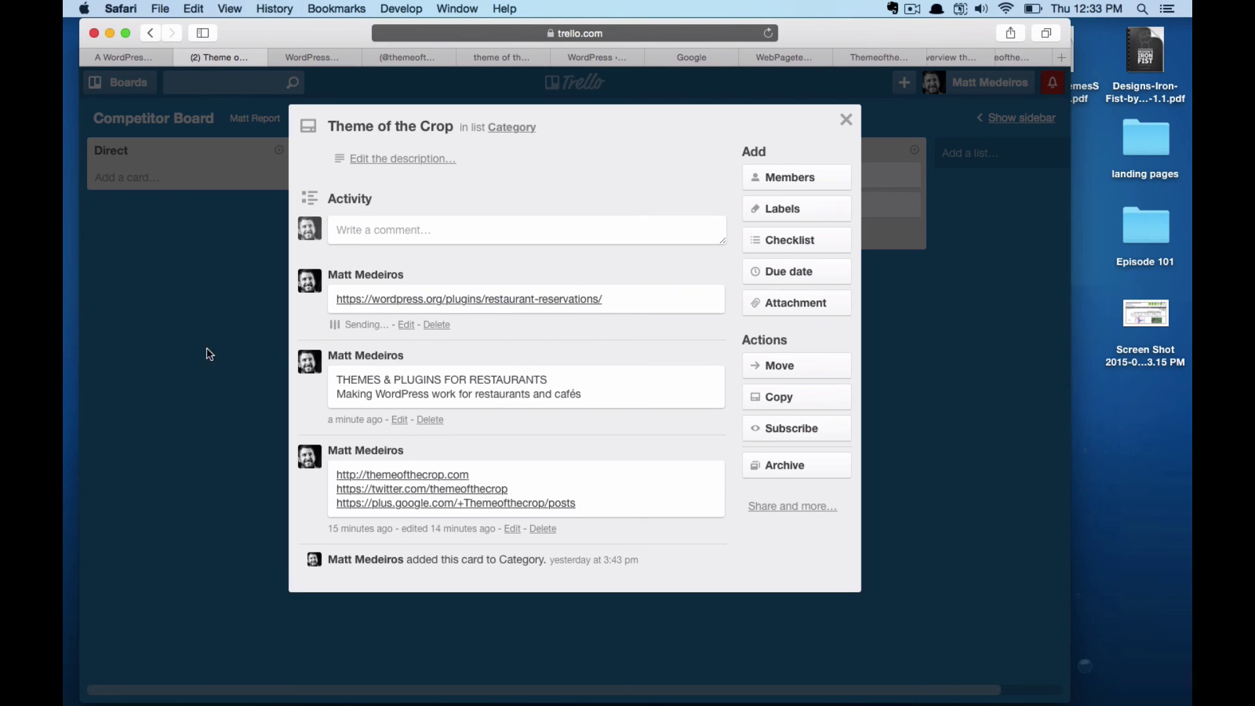
click(133, 339)
click(533, 61)
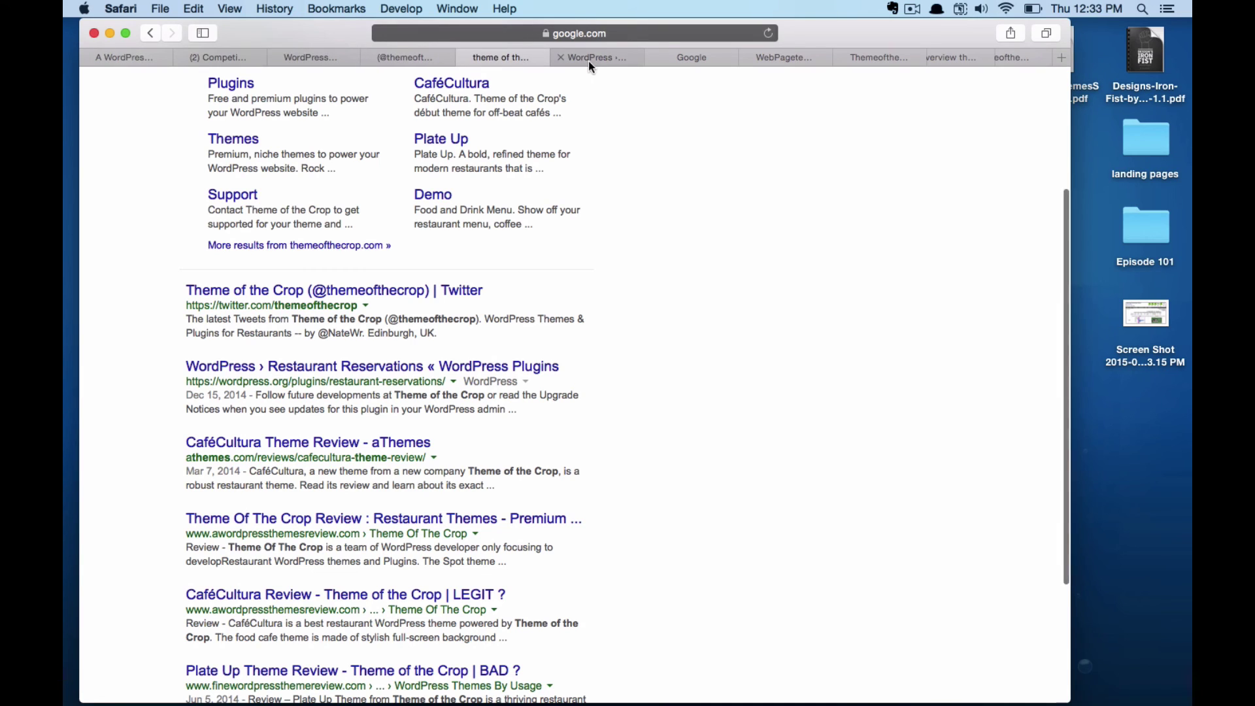
scroll(301, 304, down, 5)
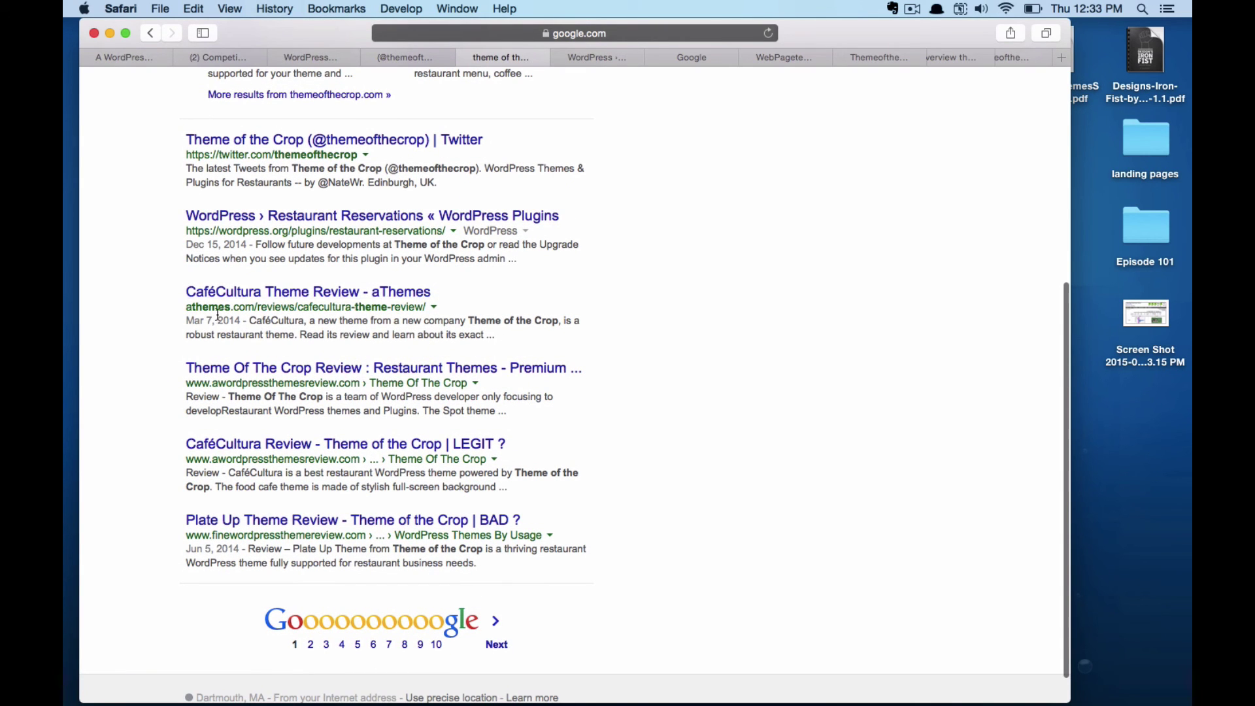
- Select the athemes.com CaféCultura review address in the Google results
right_click(376, 299)
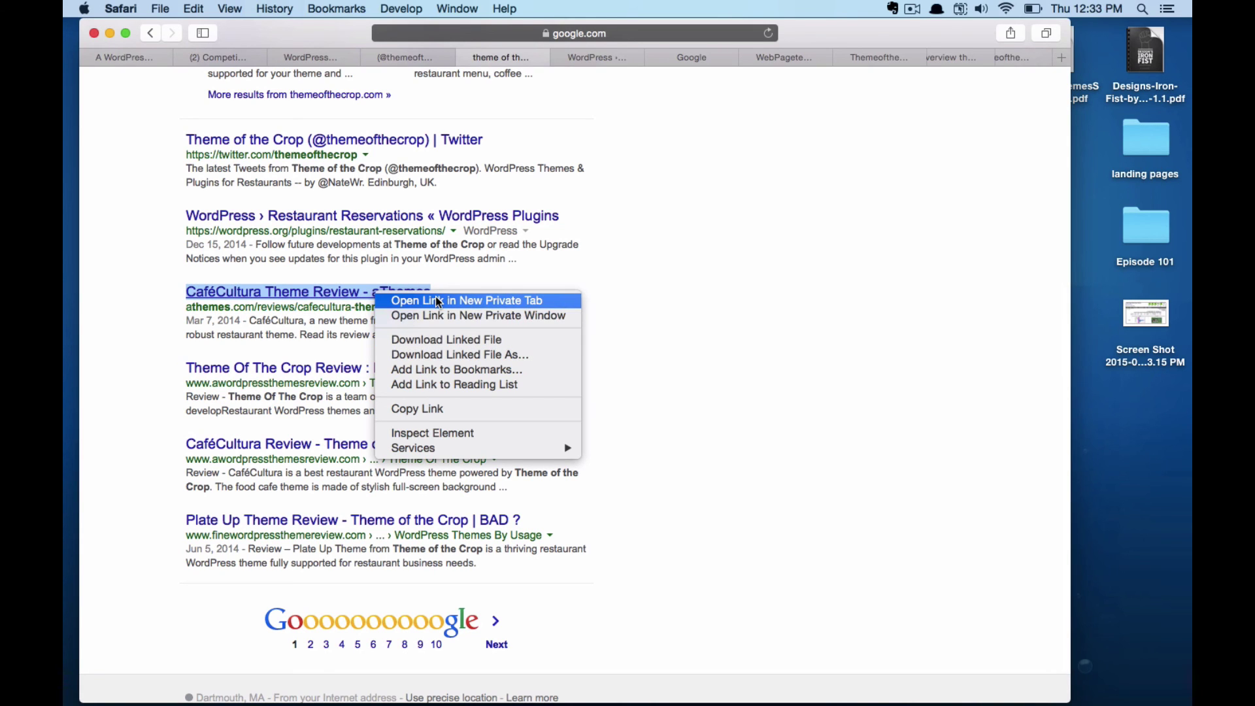
click(293, 328)
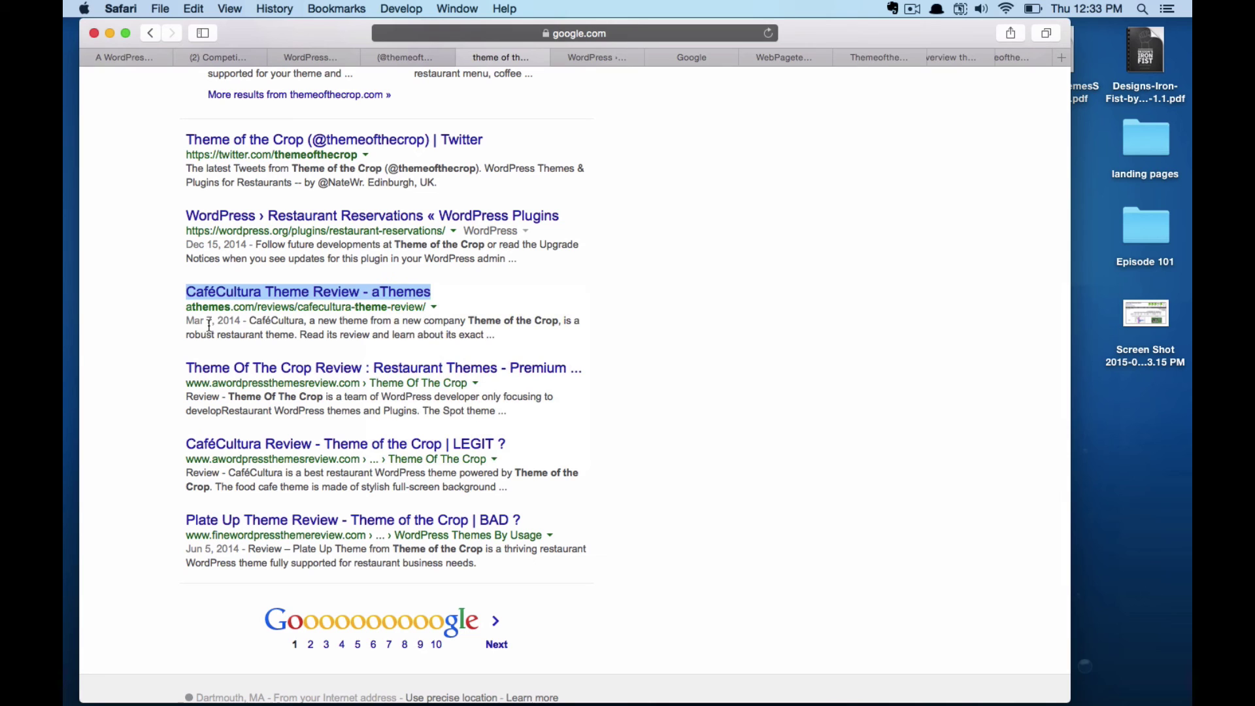
drag(154, 306, 459, 303)
key(super+c)
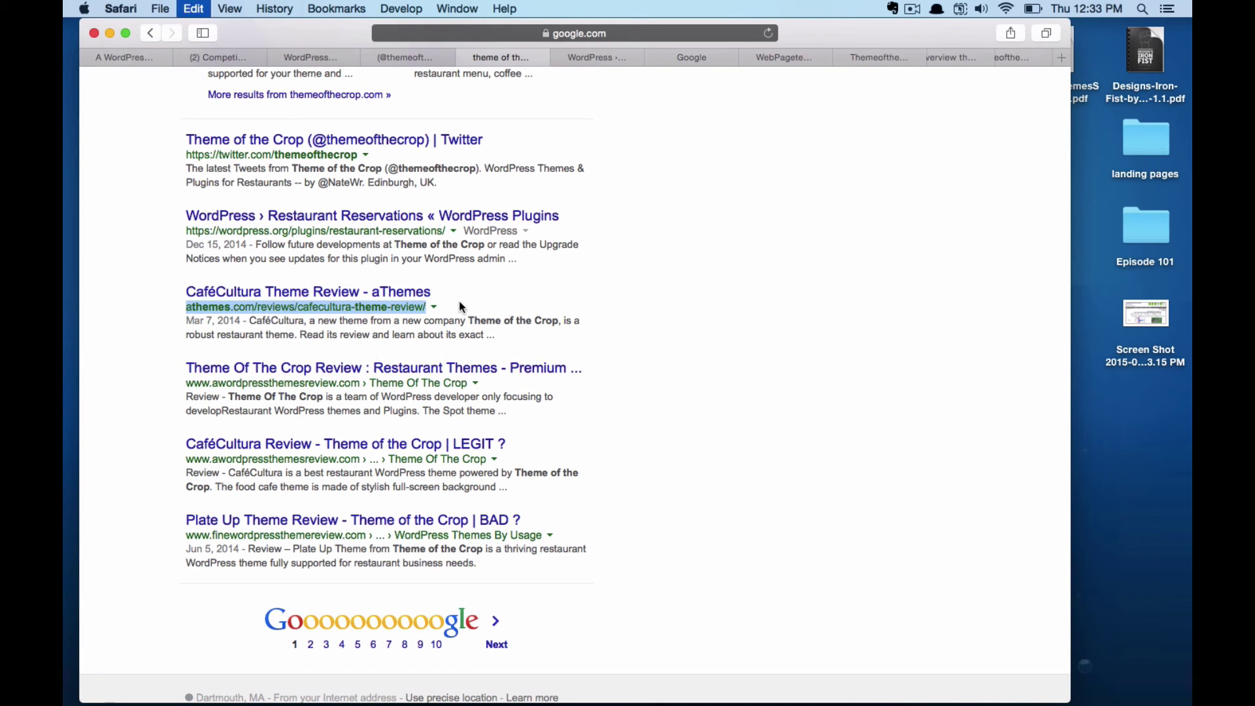
- Post the CaféCultura review address as a comment on the Theme of the Crop card
click(395, 57)
click(300, 57)
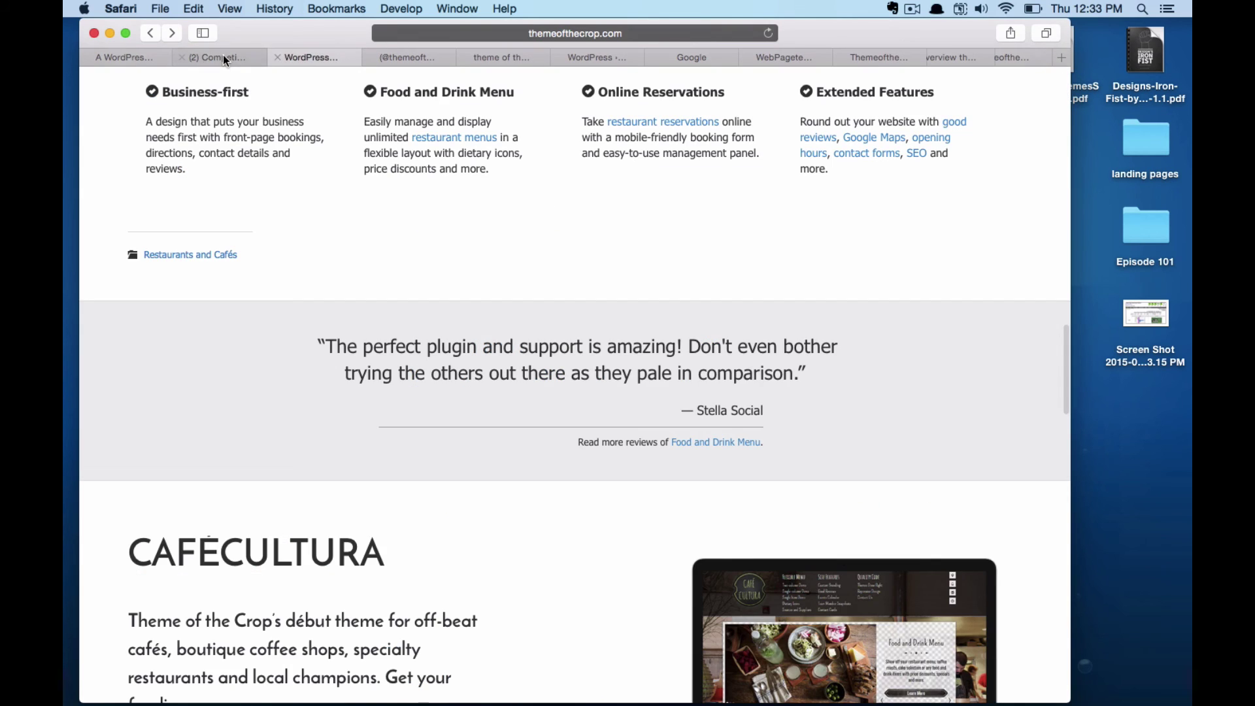
click(222, 56)
click(398, 189)
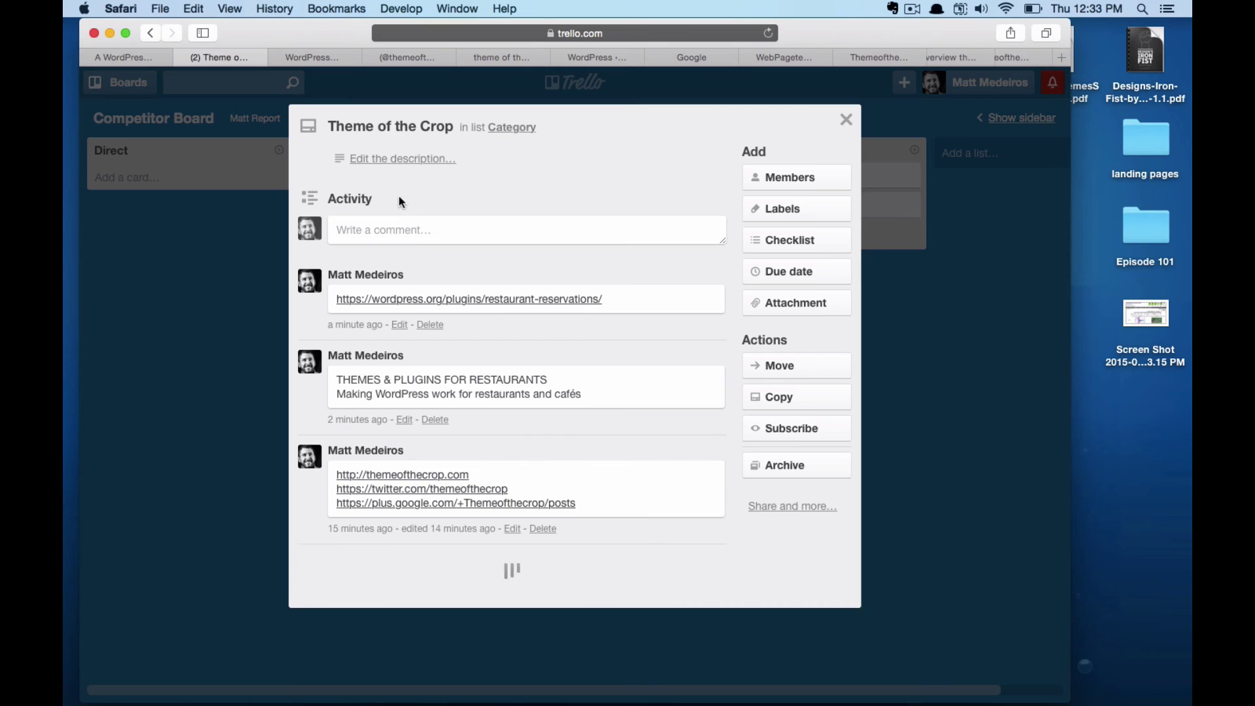
click(440, 235)
key(super+v)
click(369, 351)
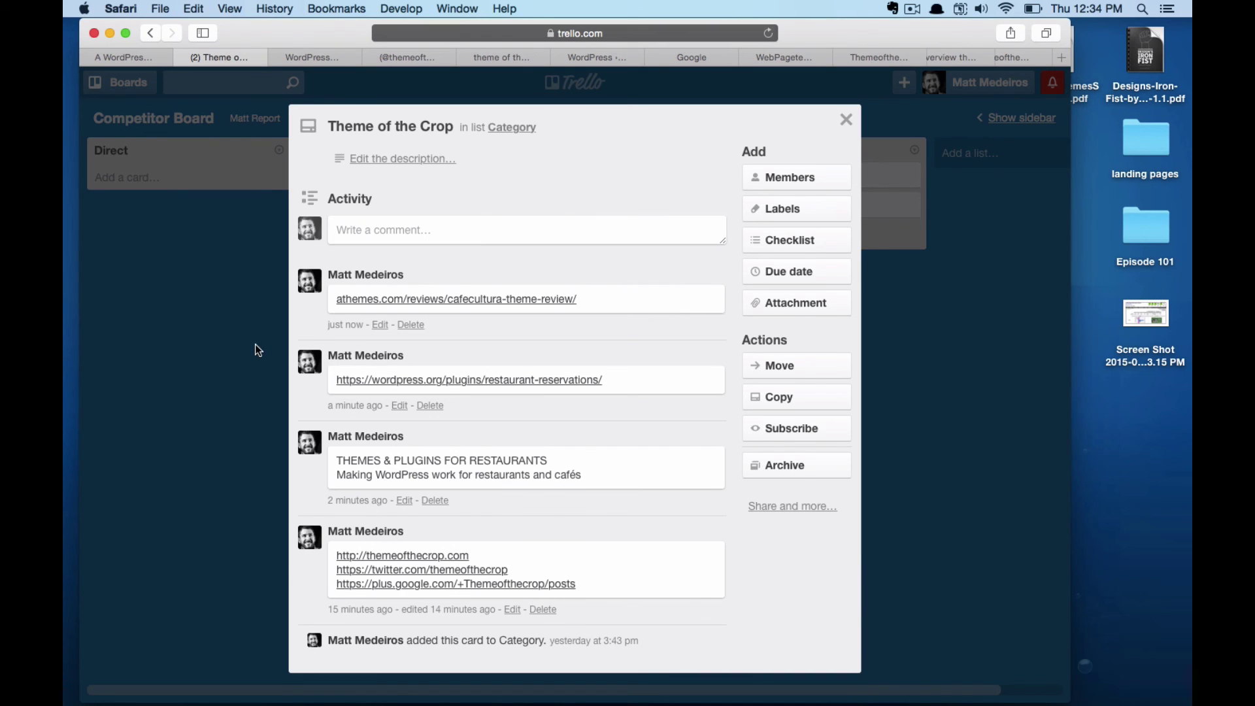
click(506, 60)
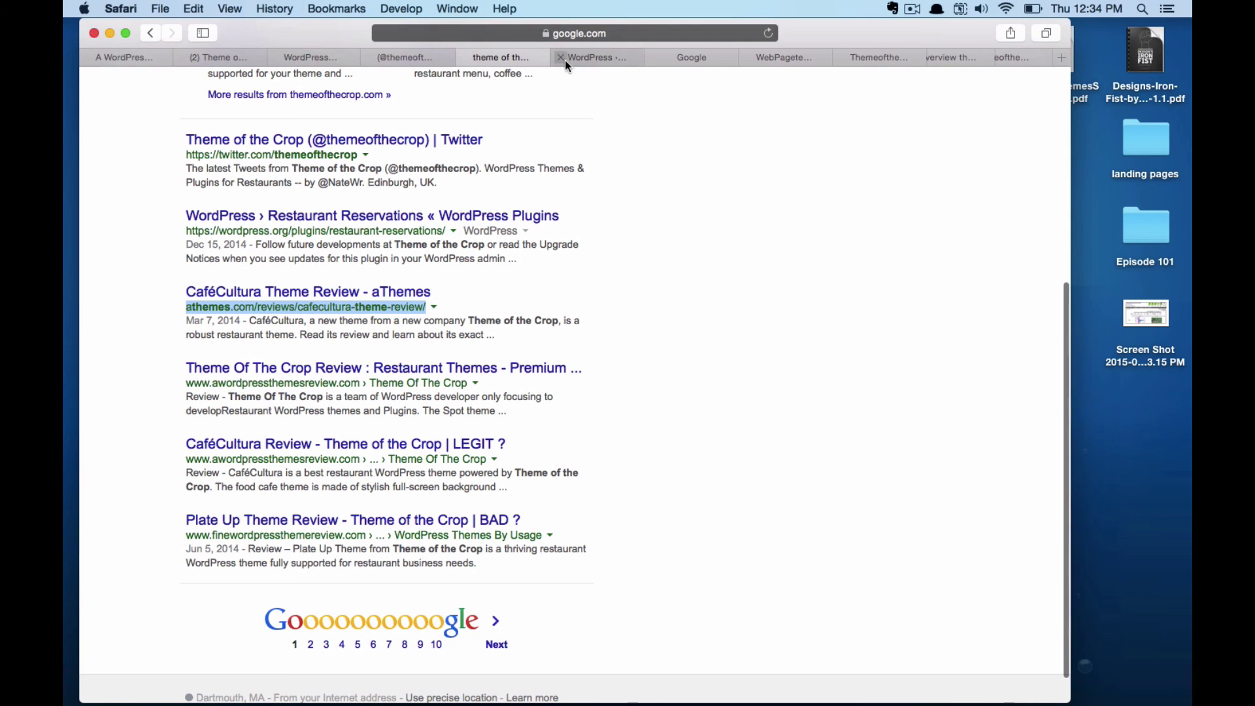
- Read the CaféCultura Theme Review on aThemes, including its Food Menu Items and Good Reviews plugins
click(356, 302)
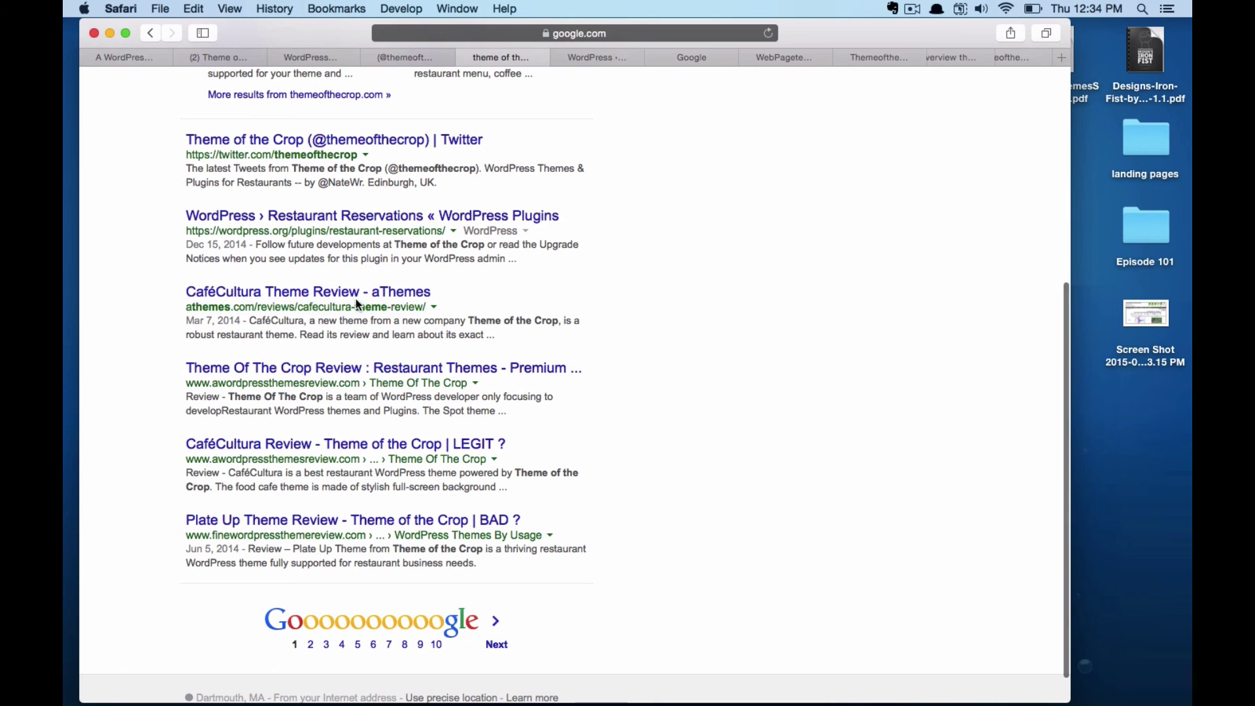
click(383, 292)
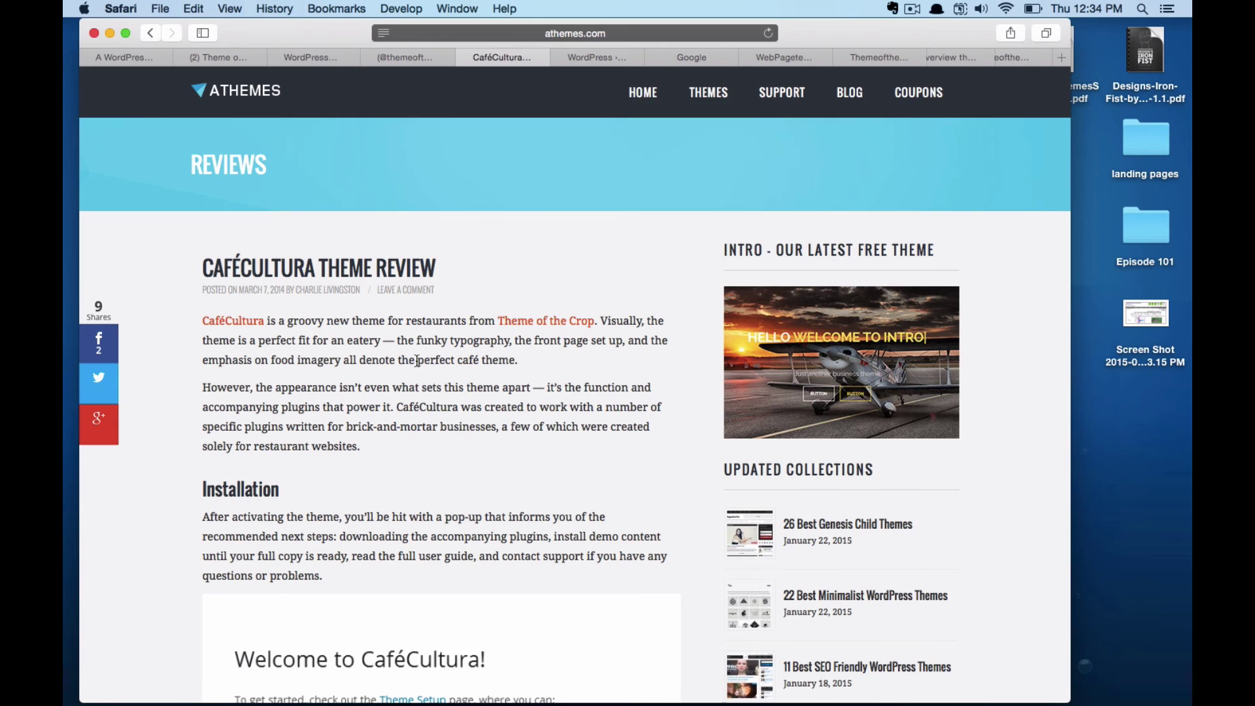
scroll(416, 359, down, 3)
scroll(590, 334, down, 20)
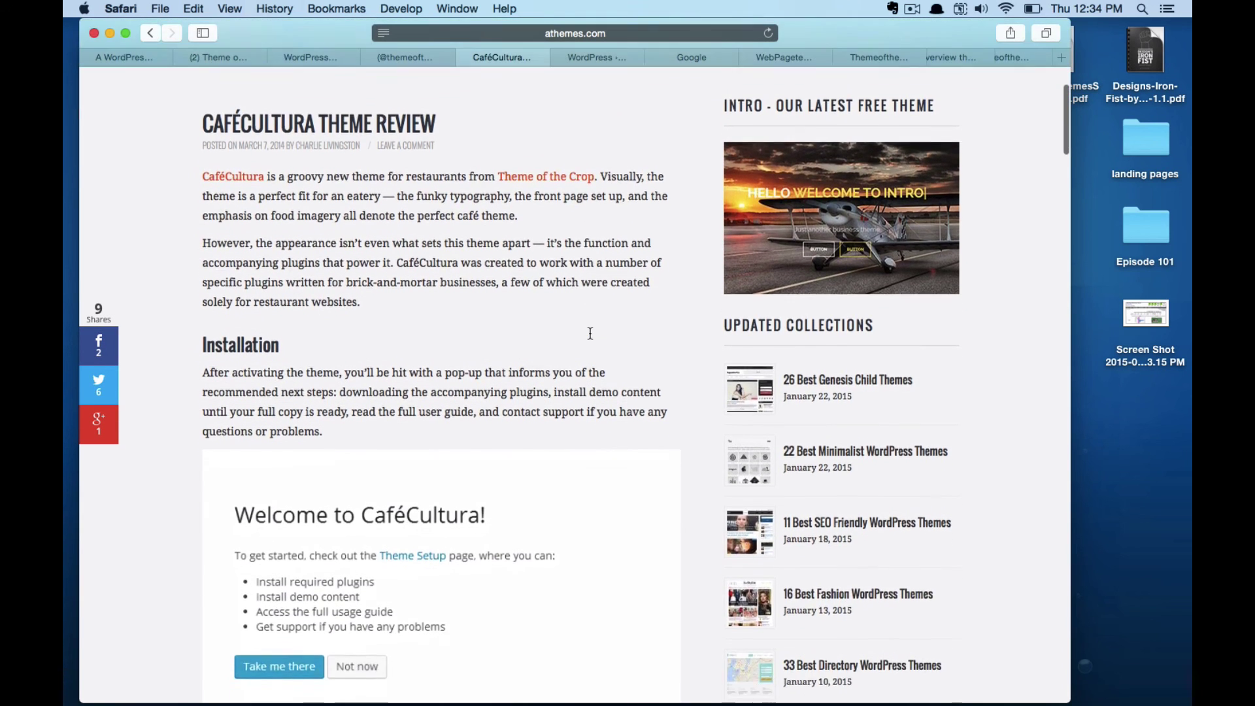
scroll(590, 334, down, 15)
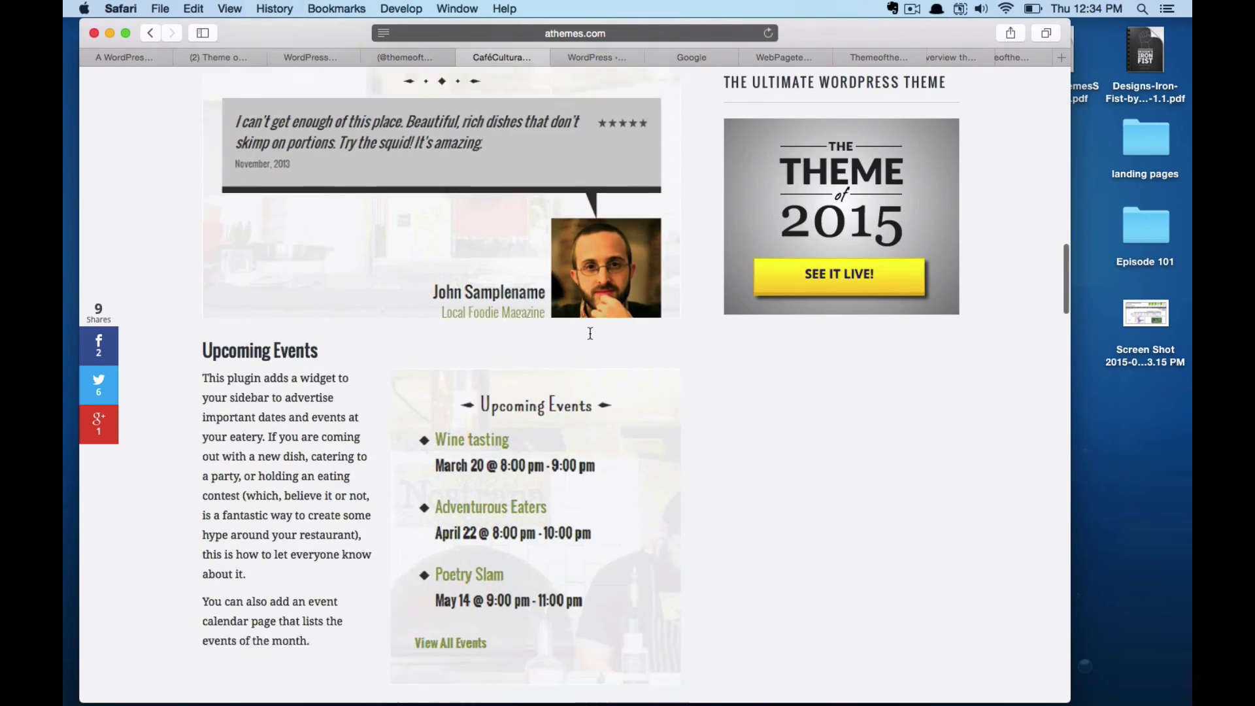
scroll(438, 451, down, 20)
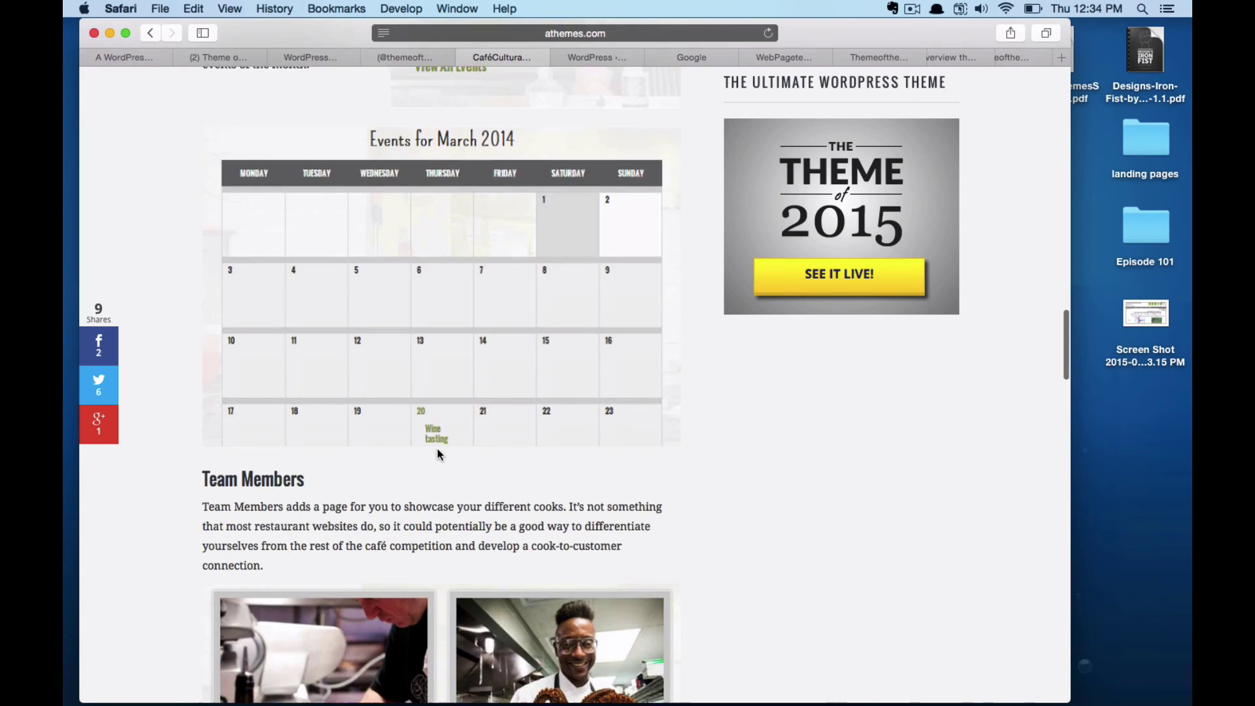
scroll(482, 377, down, 10)
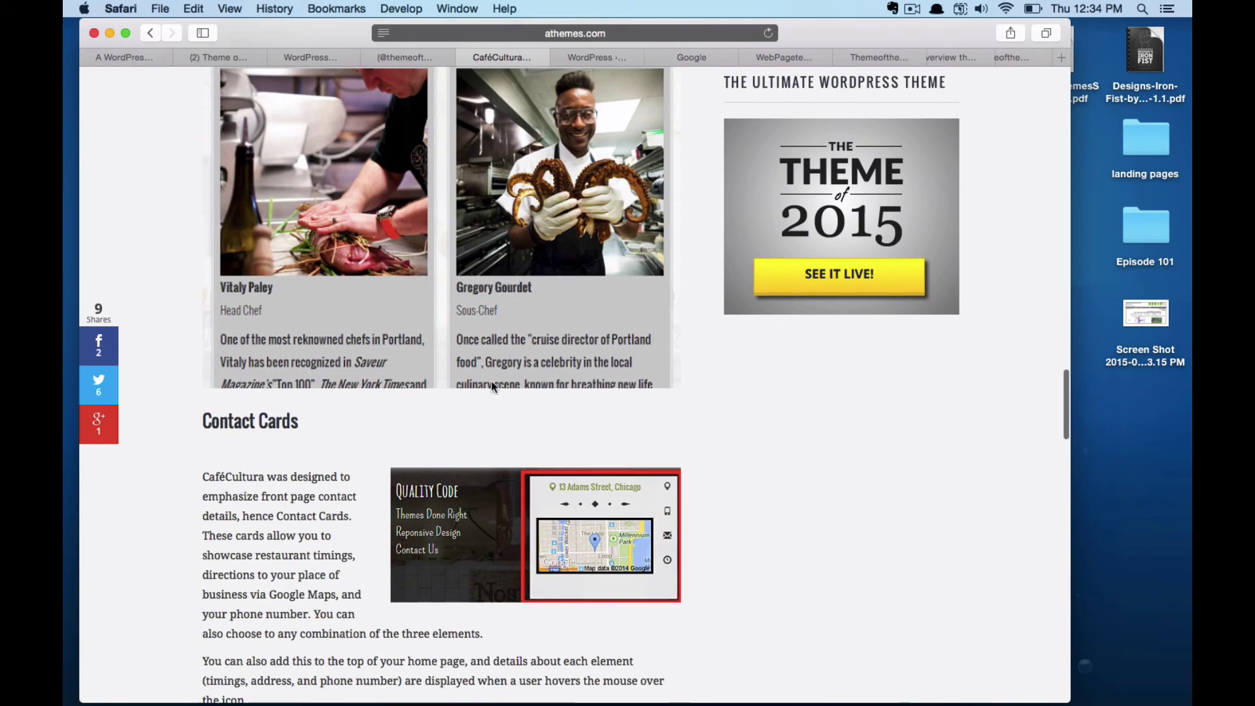
scroll(480, 378, down, 8)
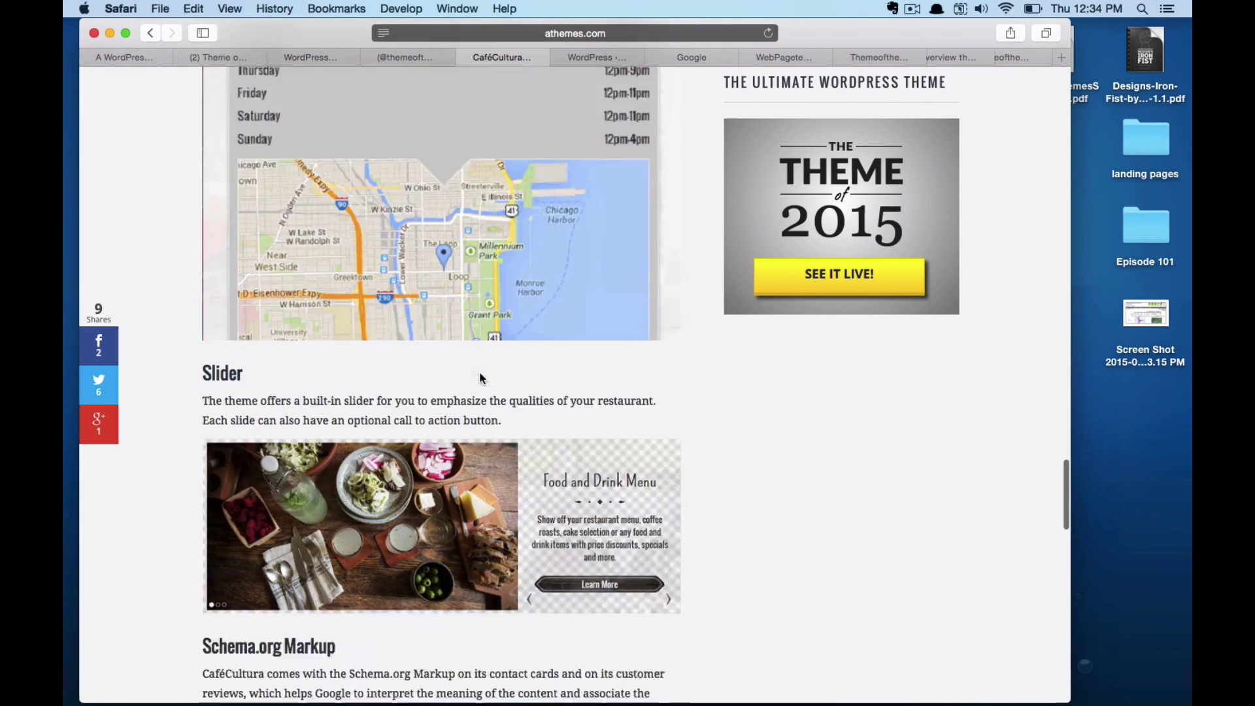
scroll(445, 502, down, 4)
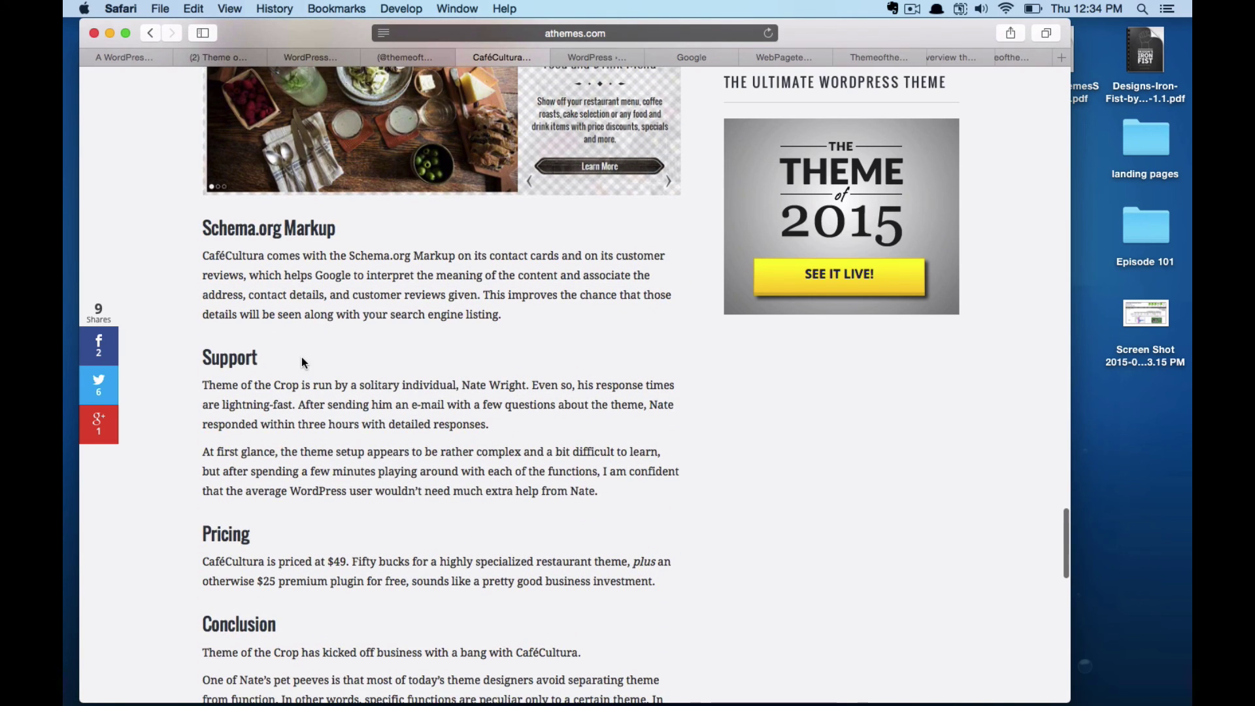
scroll(363, 431, down, 6)
scroll(351, 540, down, 4)
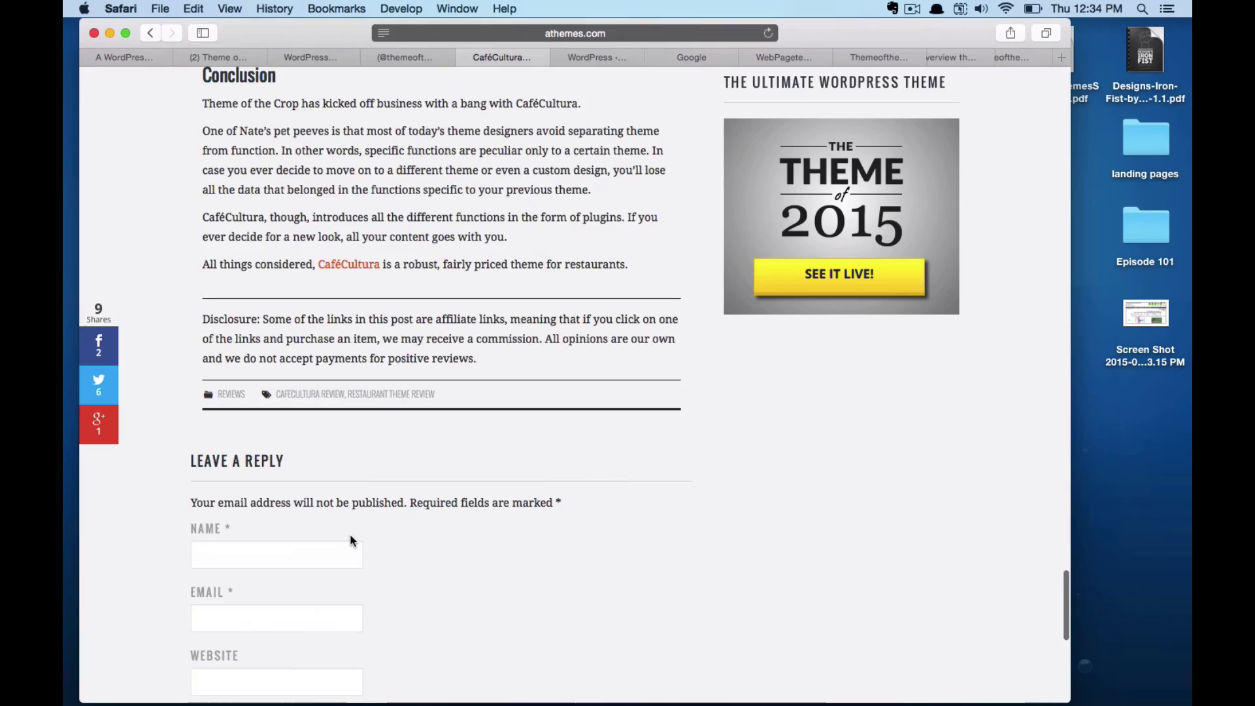
scroll(350, 540, up, 3)
scroll(352, 536, up, 2)
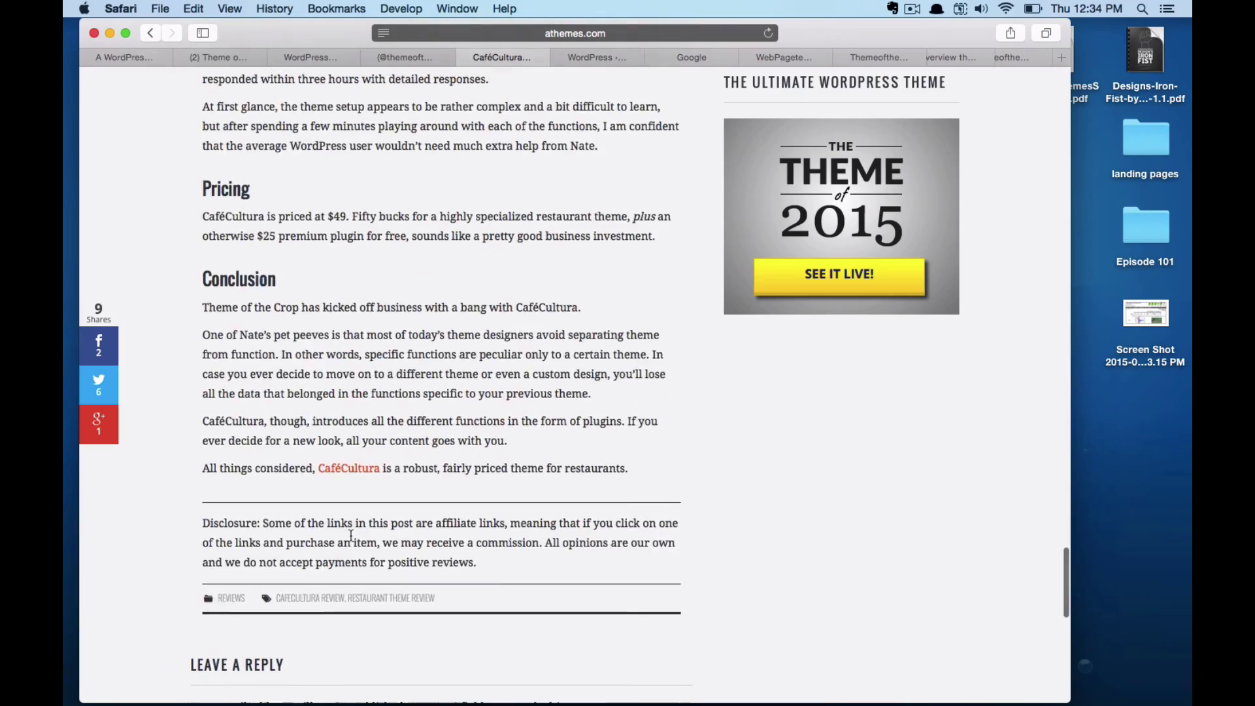
scroll(387, 326, up, 20)
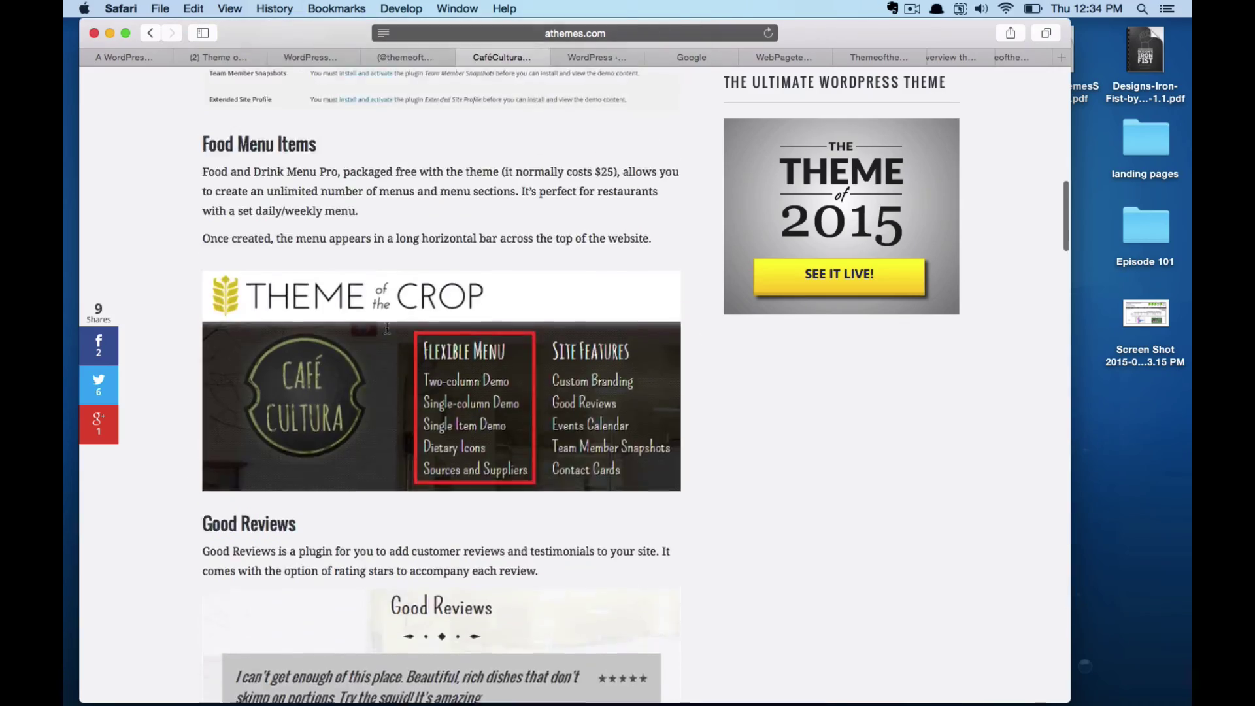
scroll(389, 328, up, 8)
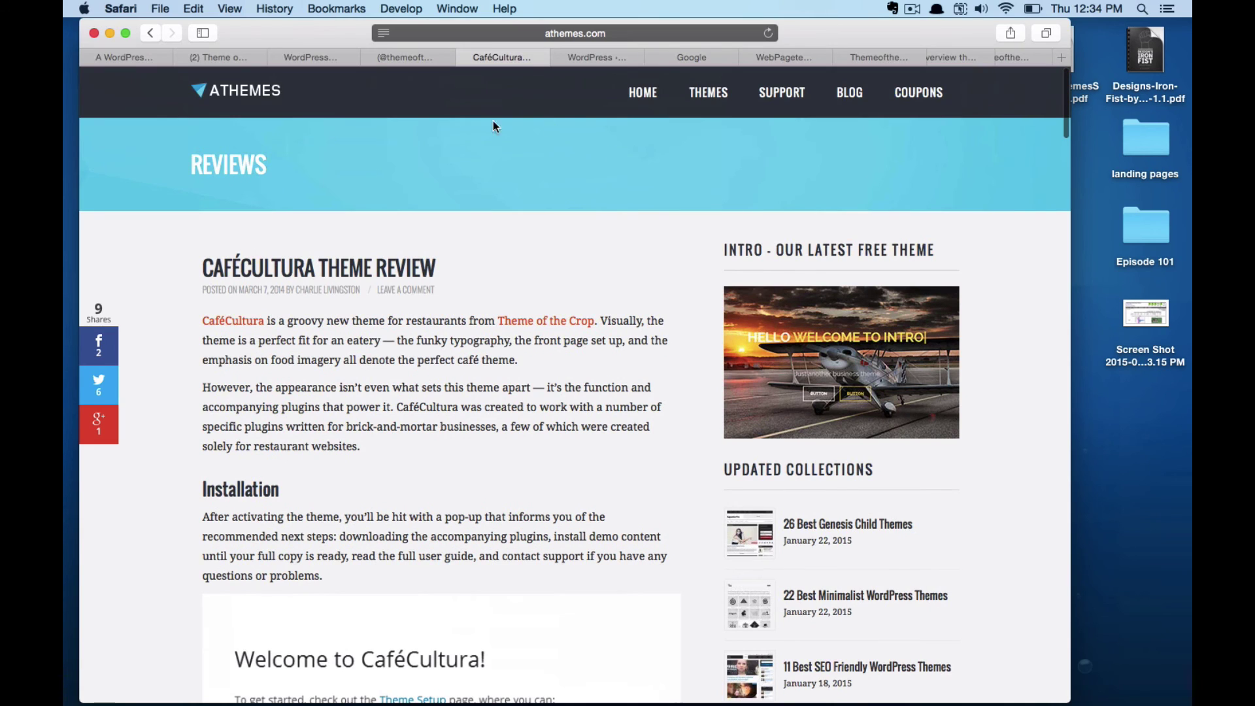
scroll(438, 300, down, 15)
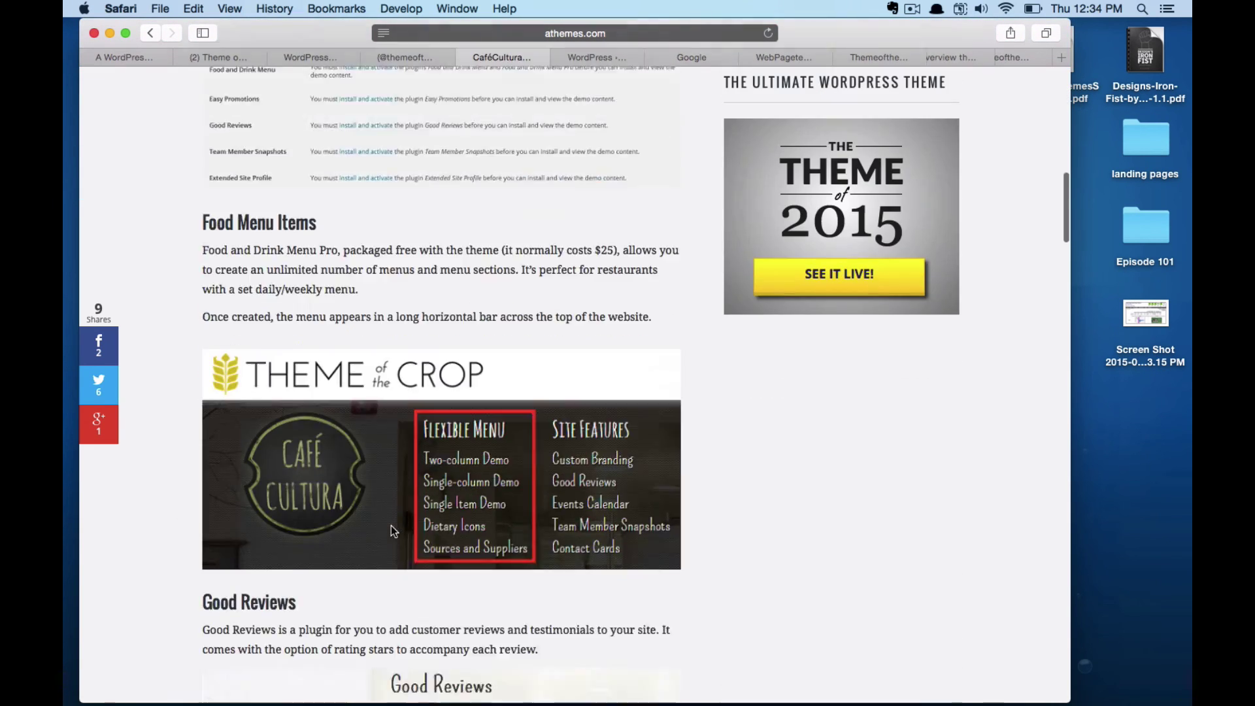
scroll(391, 528, down, 5)
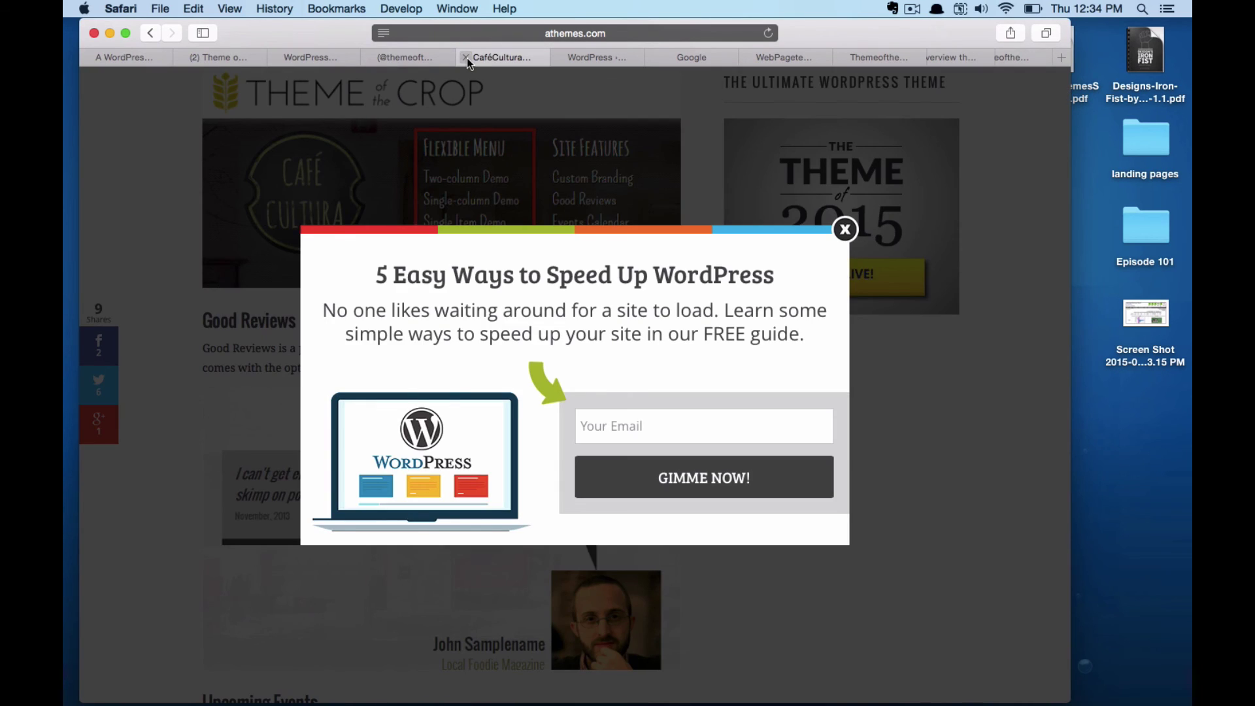
- Close the CaféCultura review and WordPress plugin tabs and check the card's comments
click(467, 58)
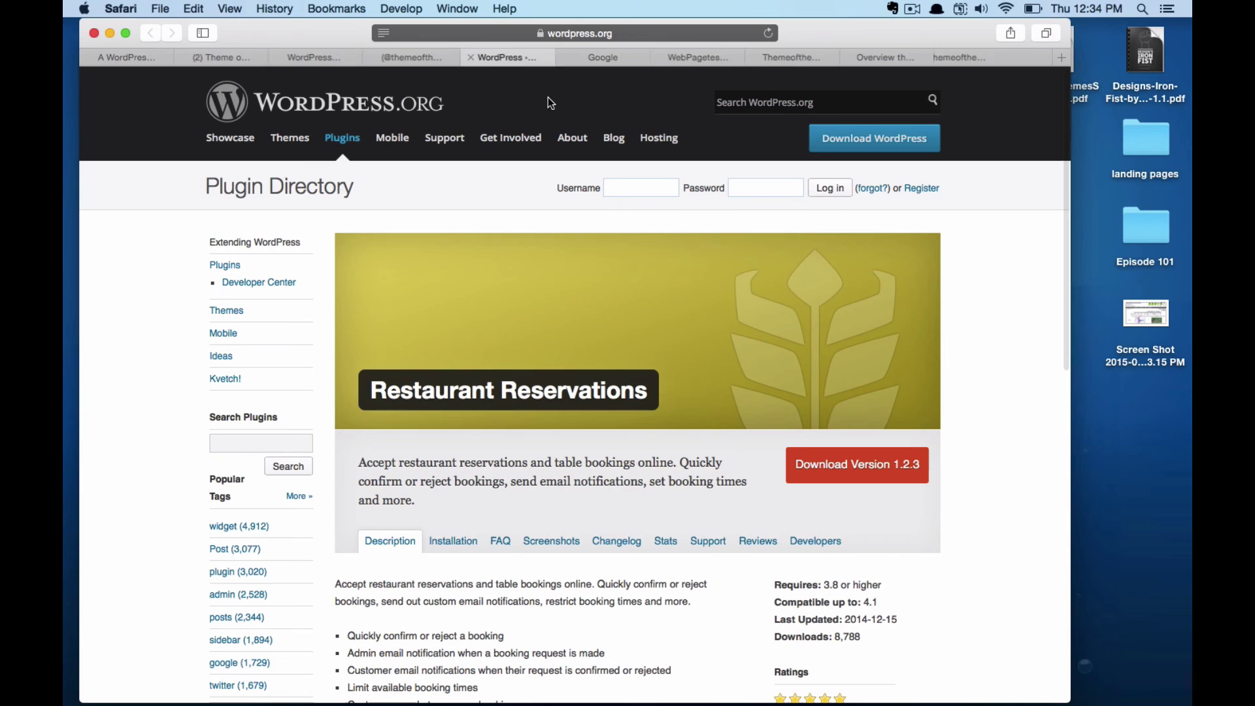
click(483, 57)
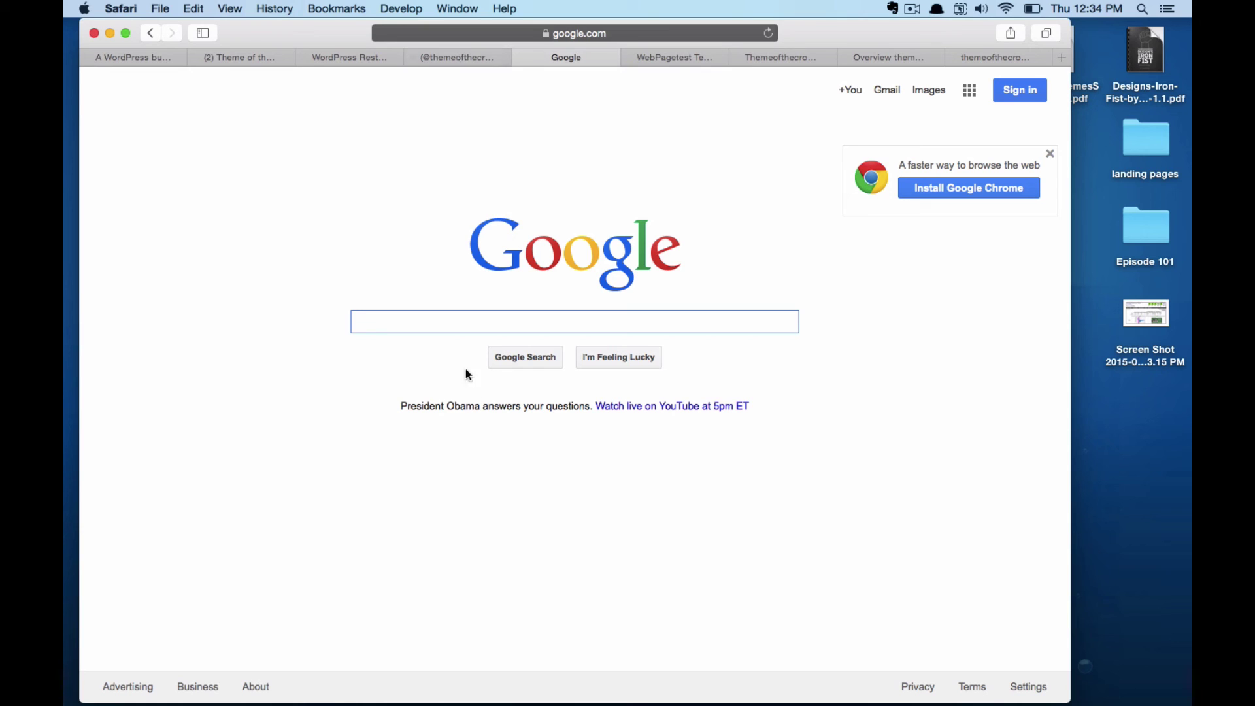
click(246, 55)
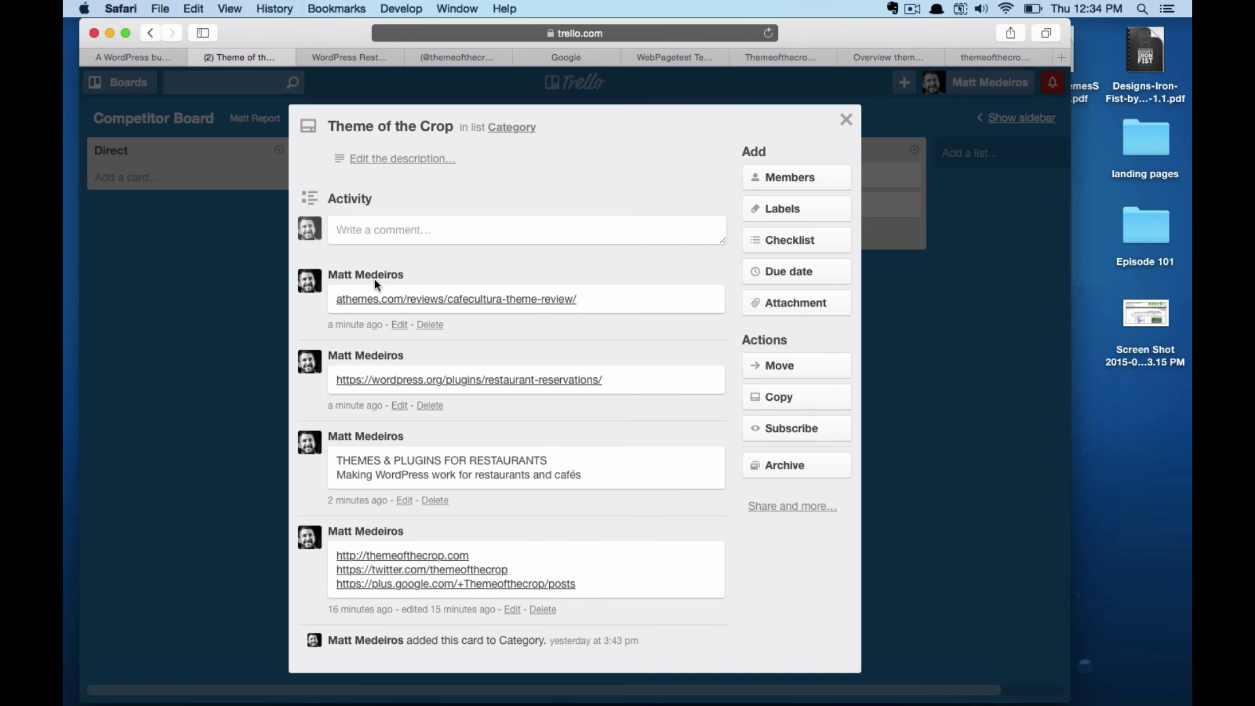
- Search Google for site:themeofthecrop.com
click(573, 50)
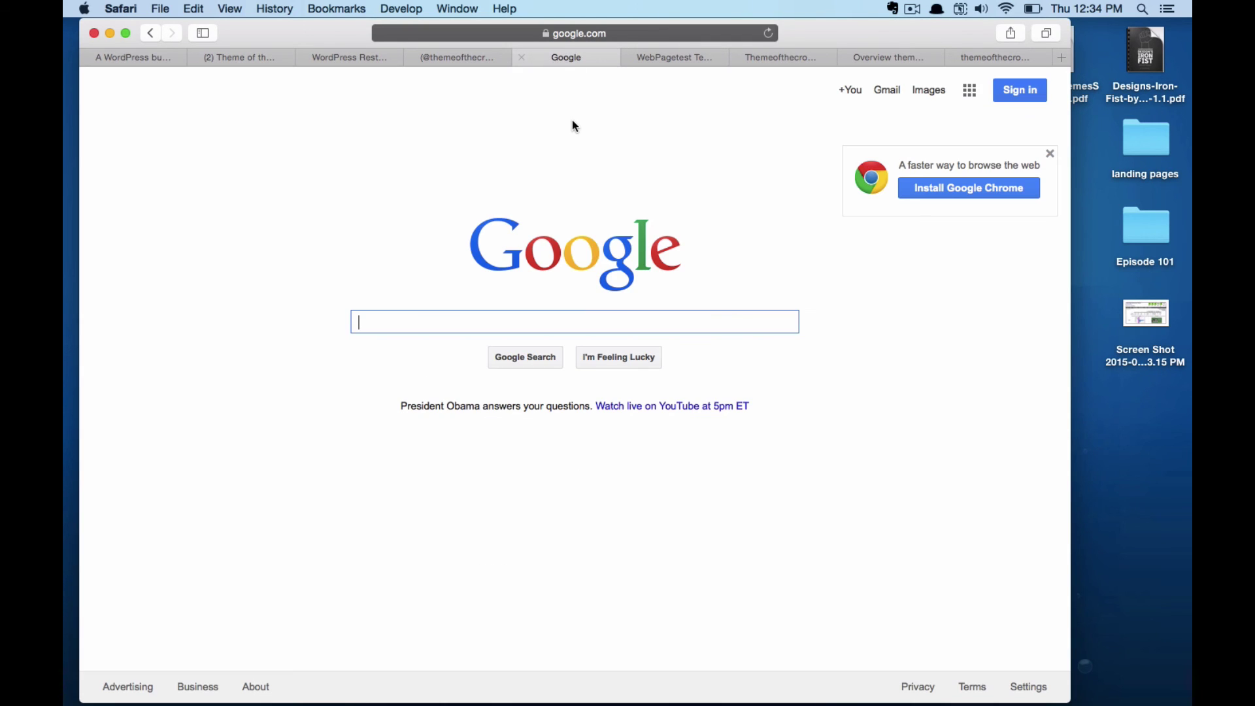
text(site:)
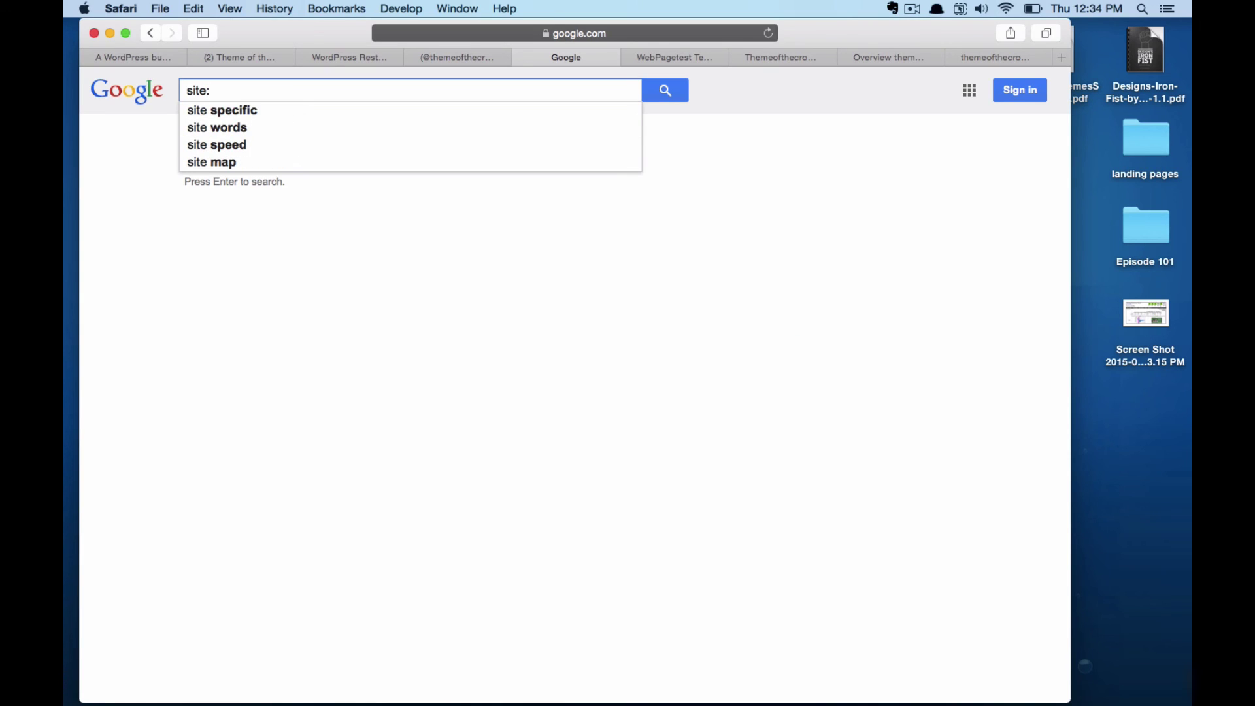
text(themeofthe)
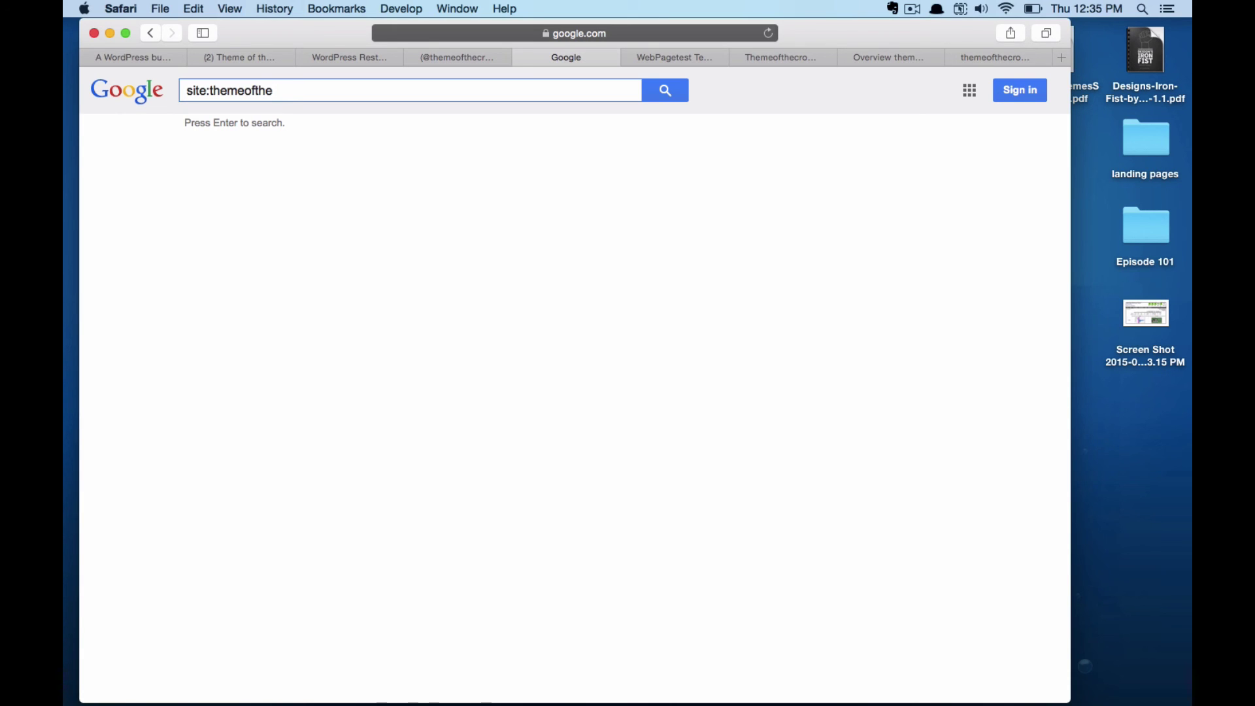
text(m)
key(Return)
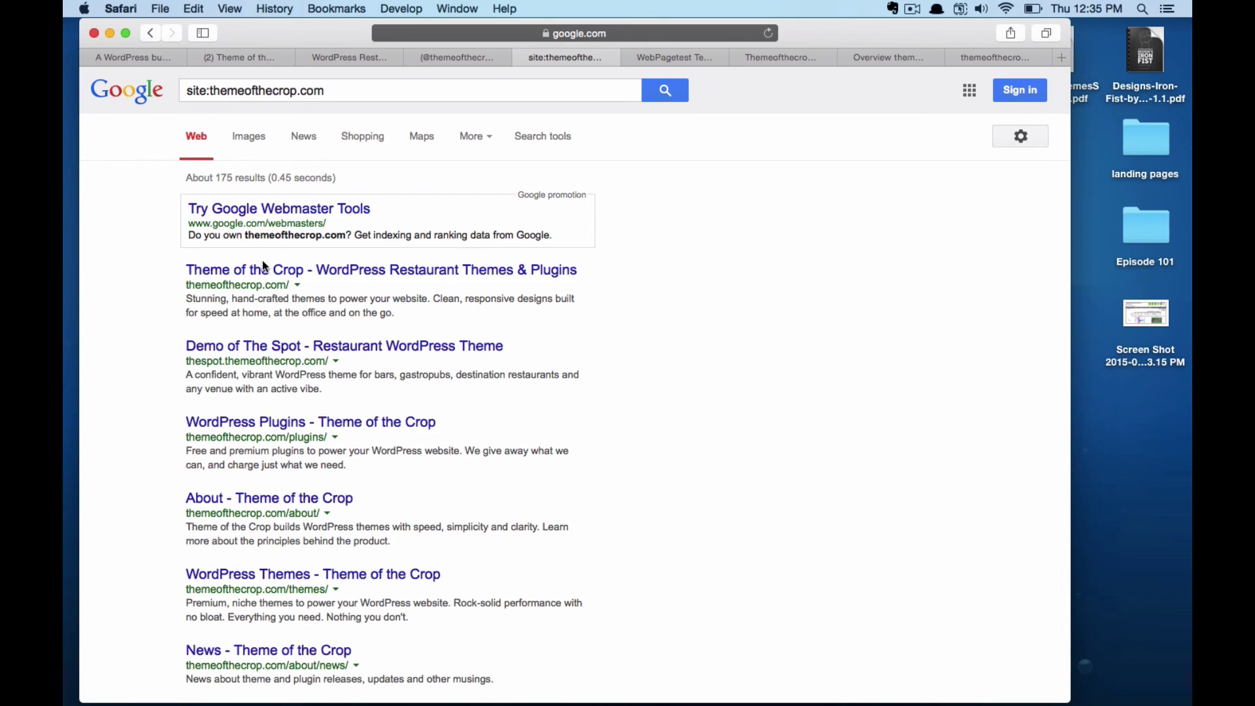
- Scan the first page of site:themeofthecrop.com results and move to page 2
scroll(516, 287, down, 4)
scroll(516, 285, up, 4)
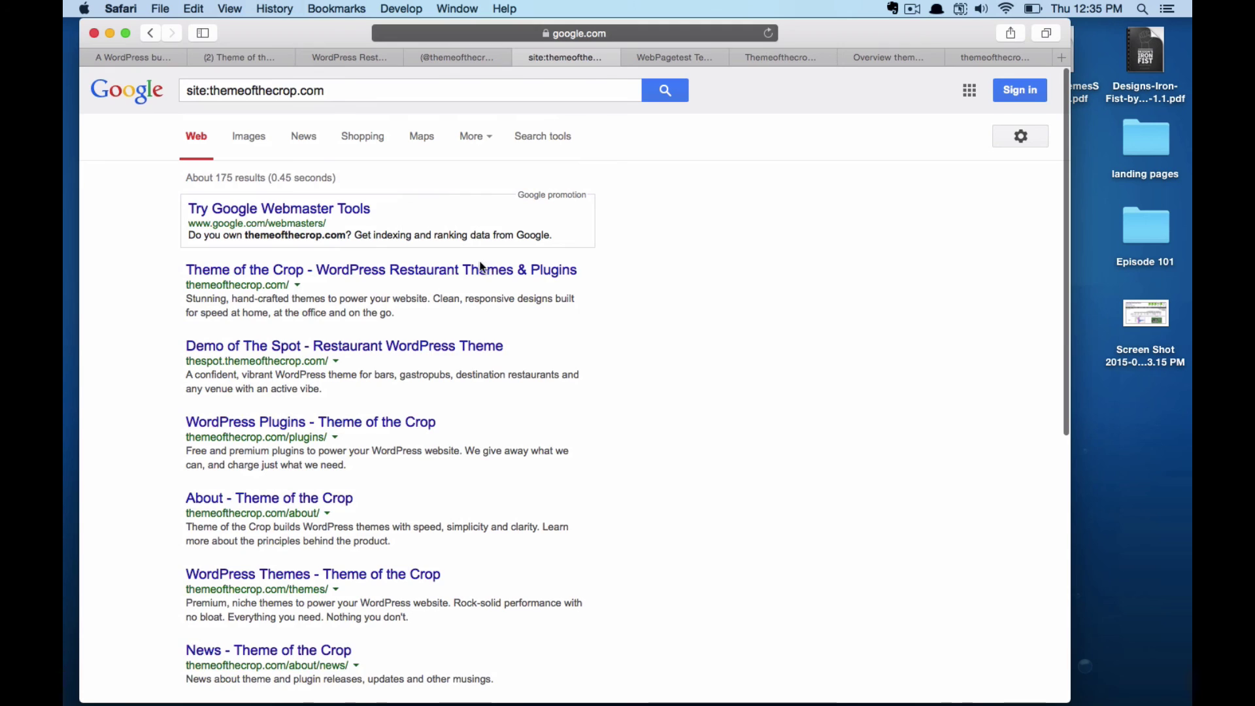
scroll(482, 278, down, 10)
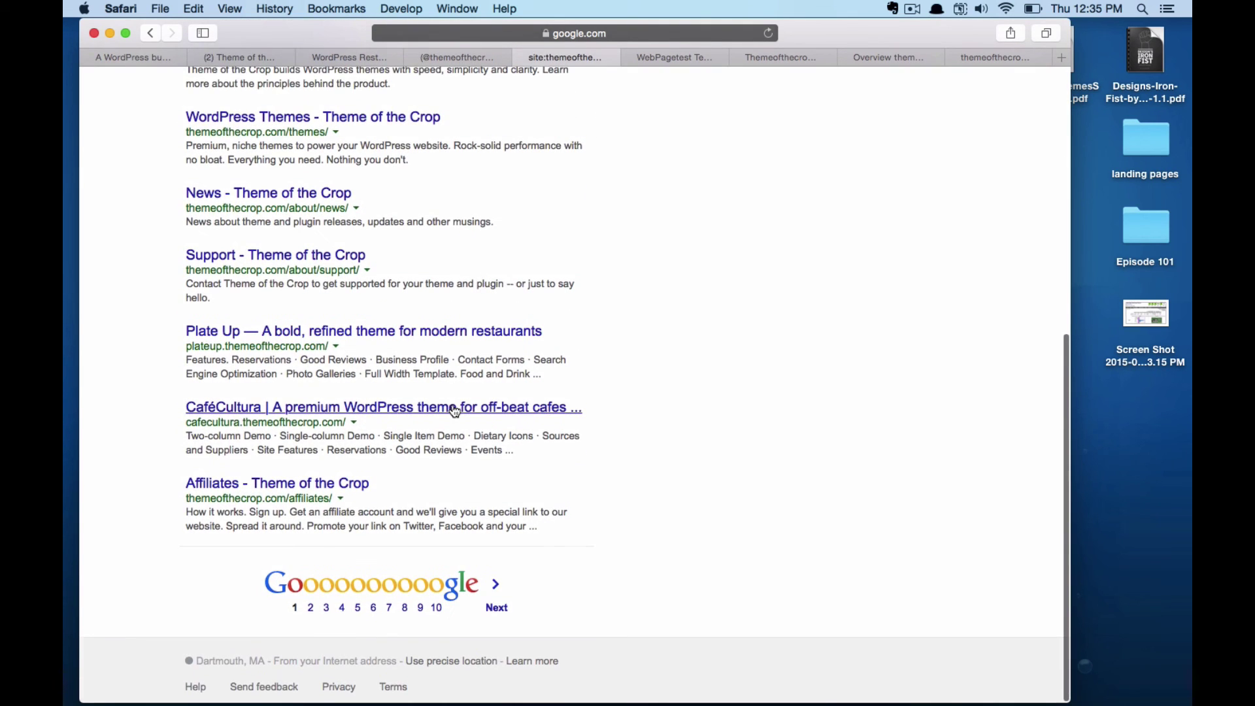
scroll(453, 407, up, 7)
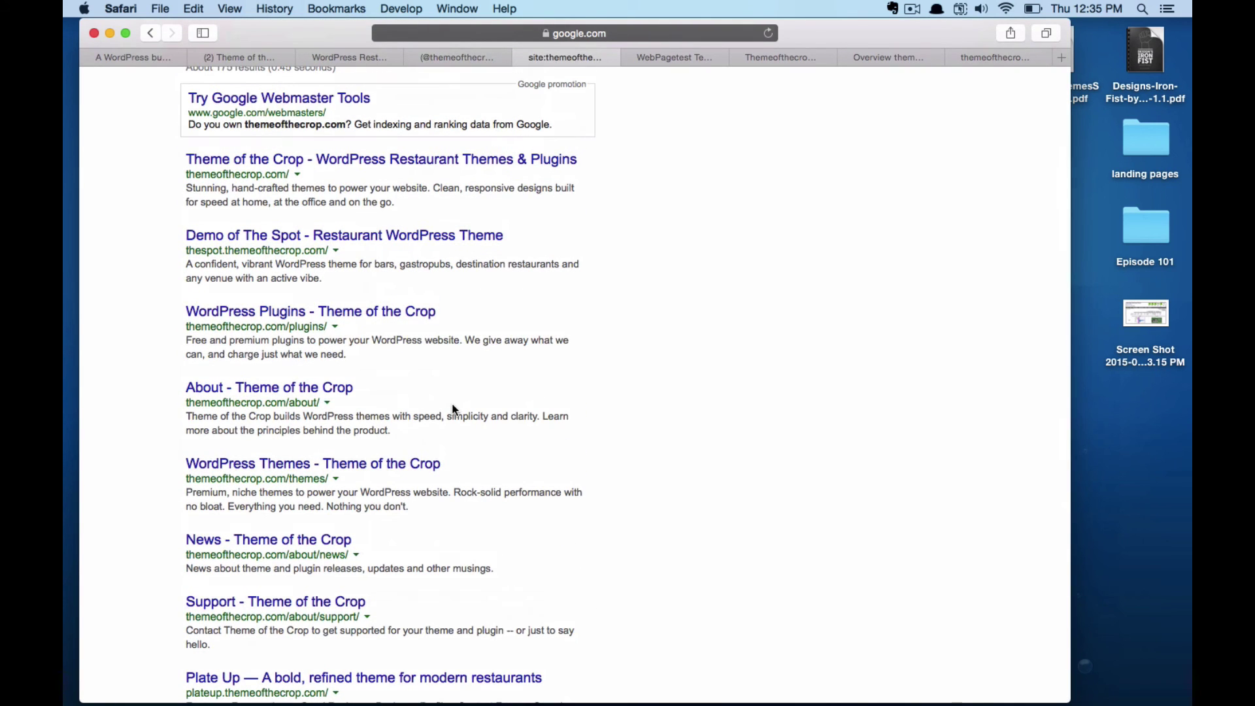
scroll(414, 314, up, 3)
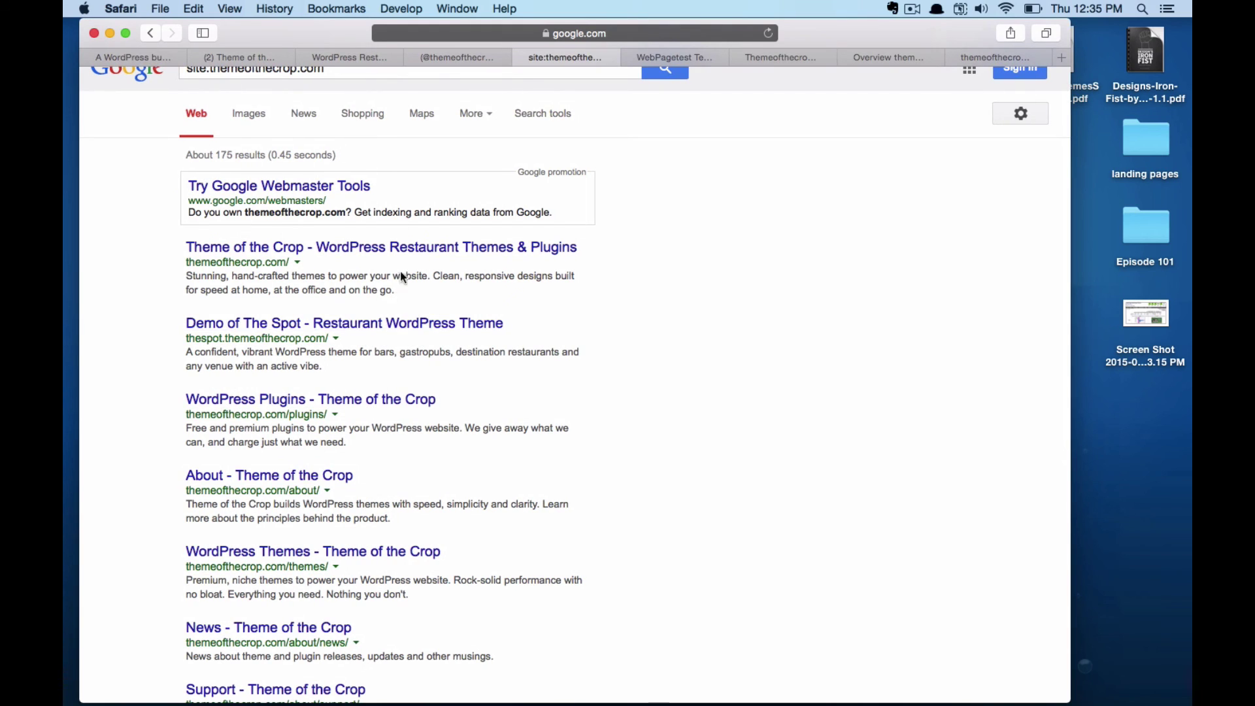
scroll(349, 458, down, 2)
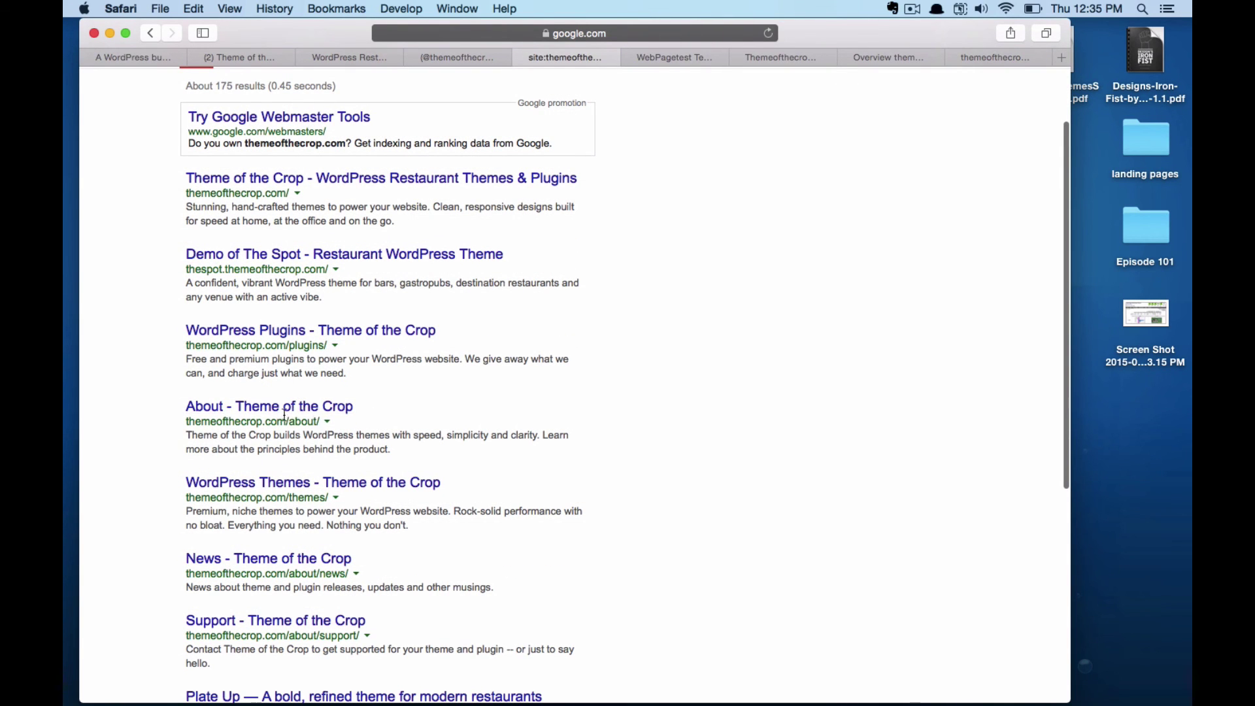
scroll(327, 477, down, 10)
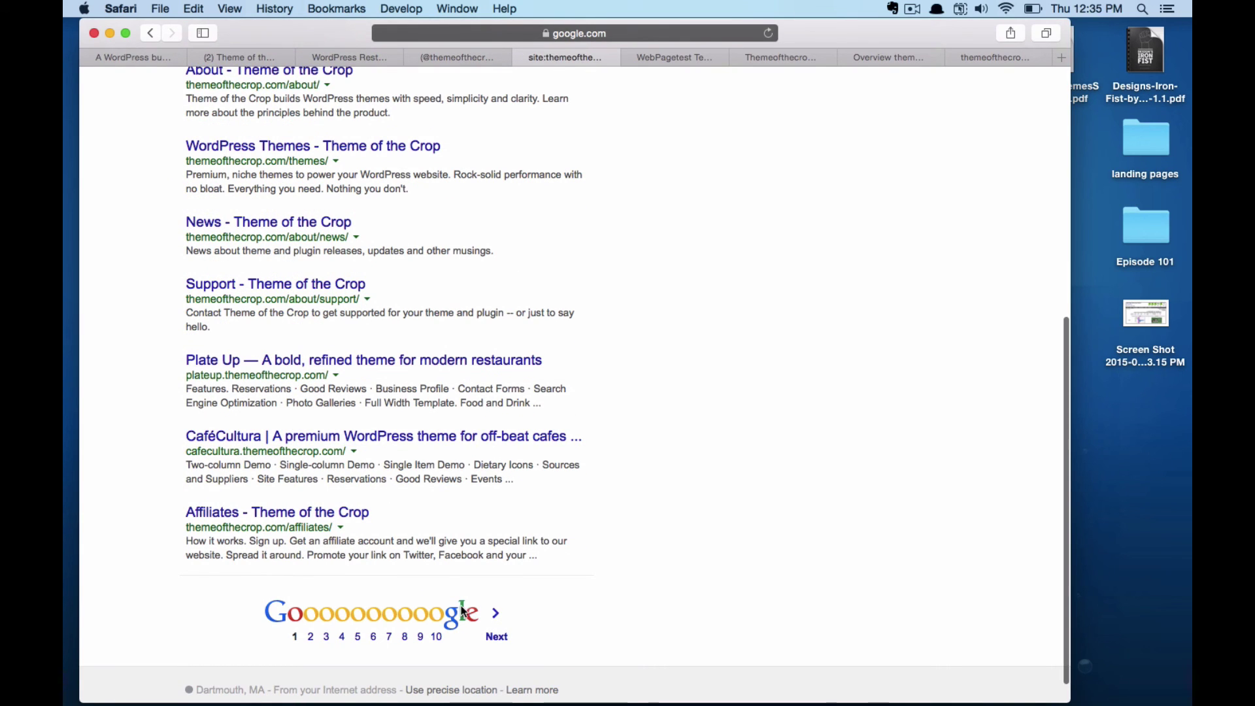
click(497, 635)
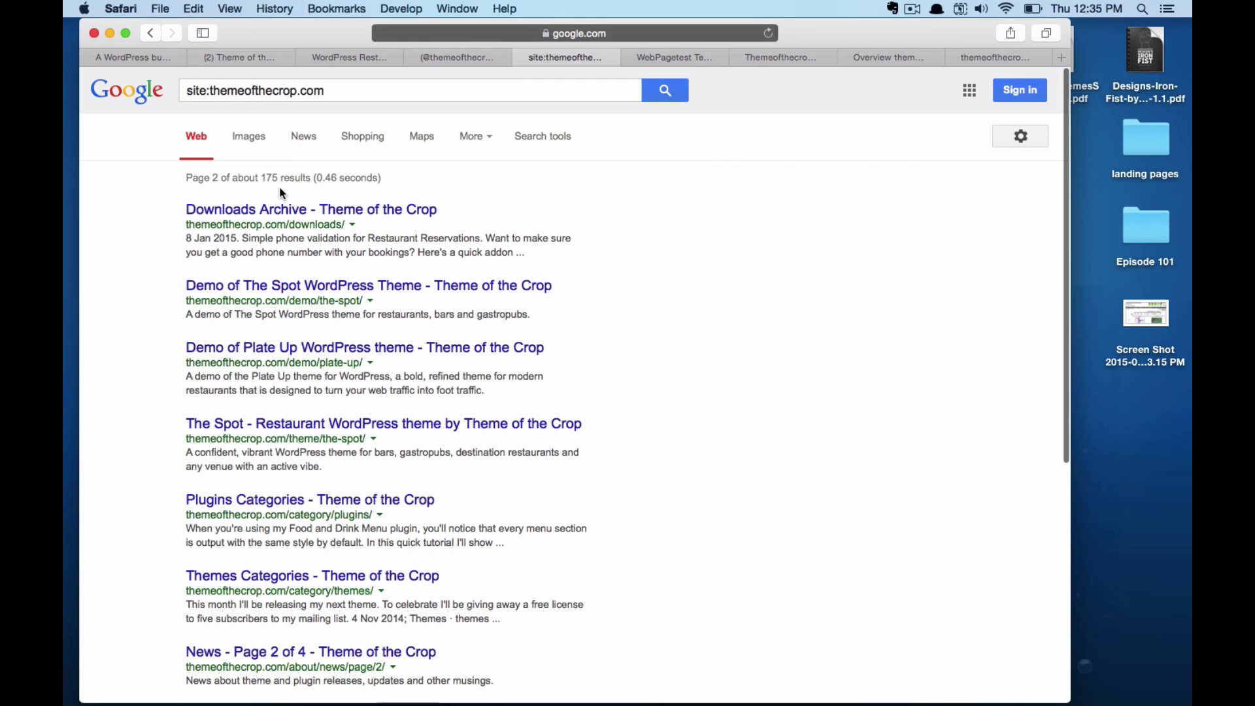
- Browse result page 2, then advance through page 3 to page 4
scroll(342, 445, down, 6)
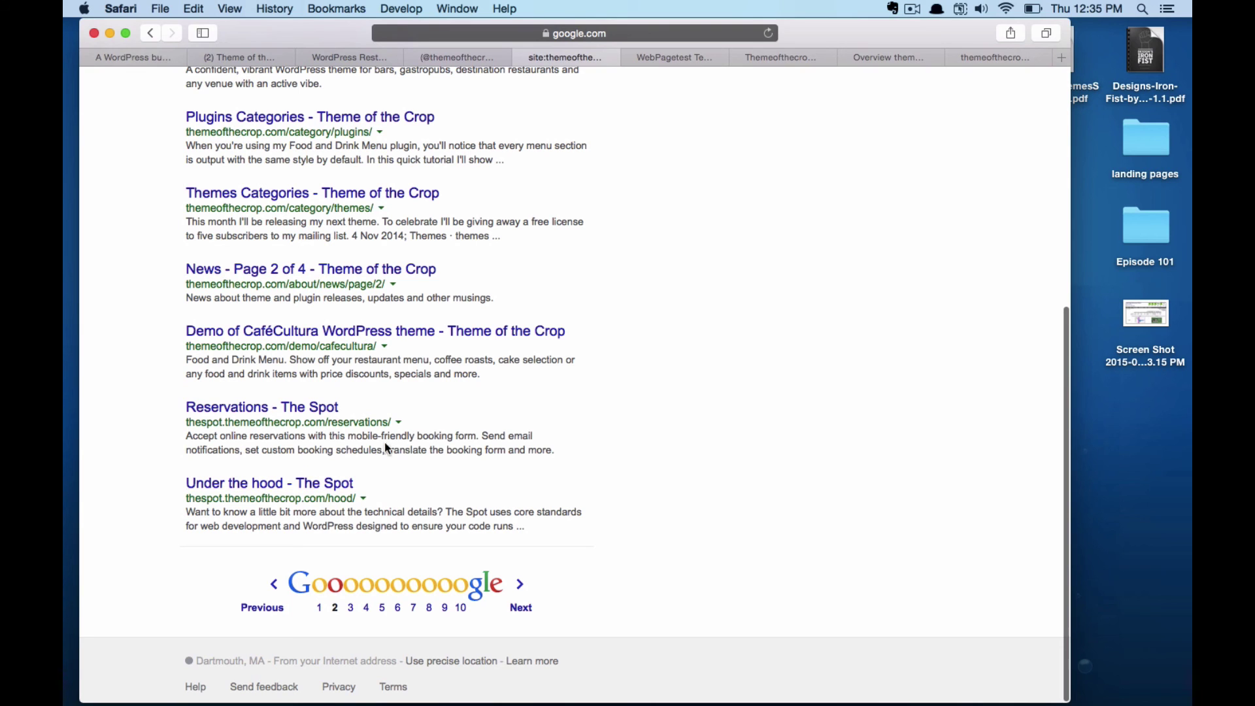
scroll(273, 425, up, 2)
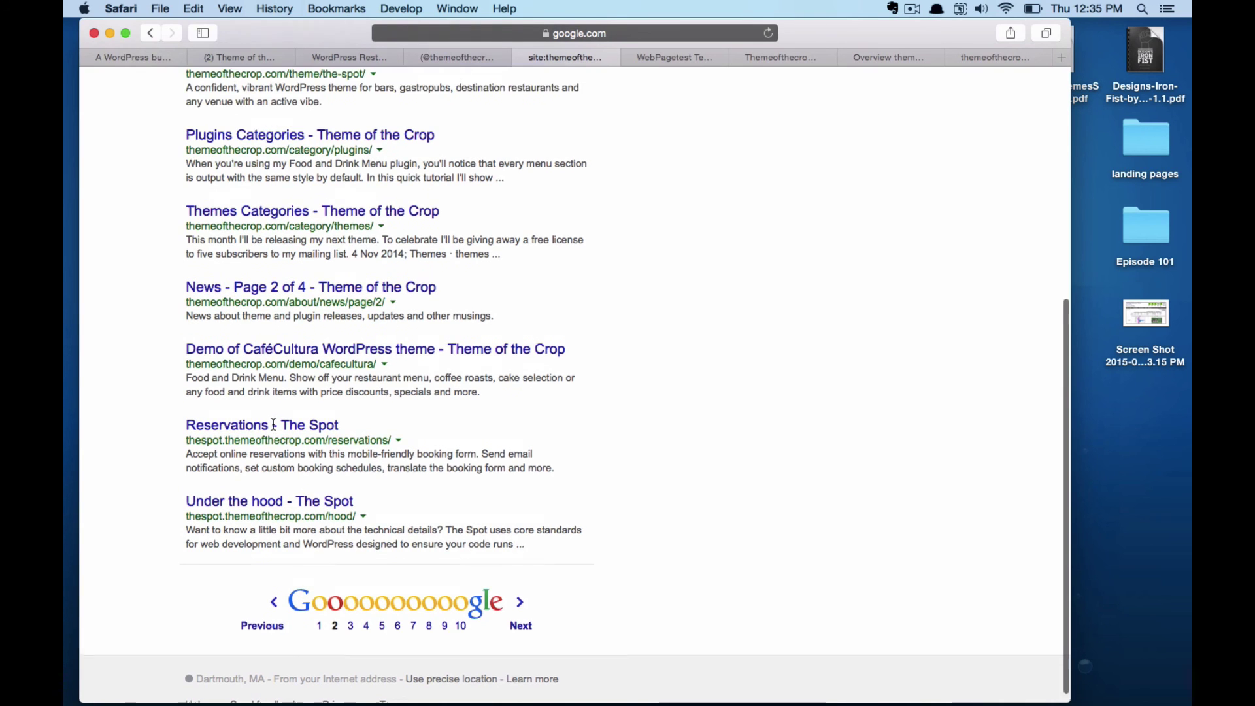
scroll(294, 438, up, 2)
scroll(350, 483, up, 4)
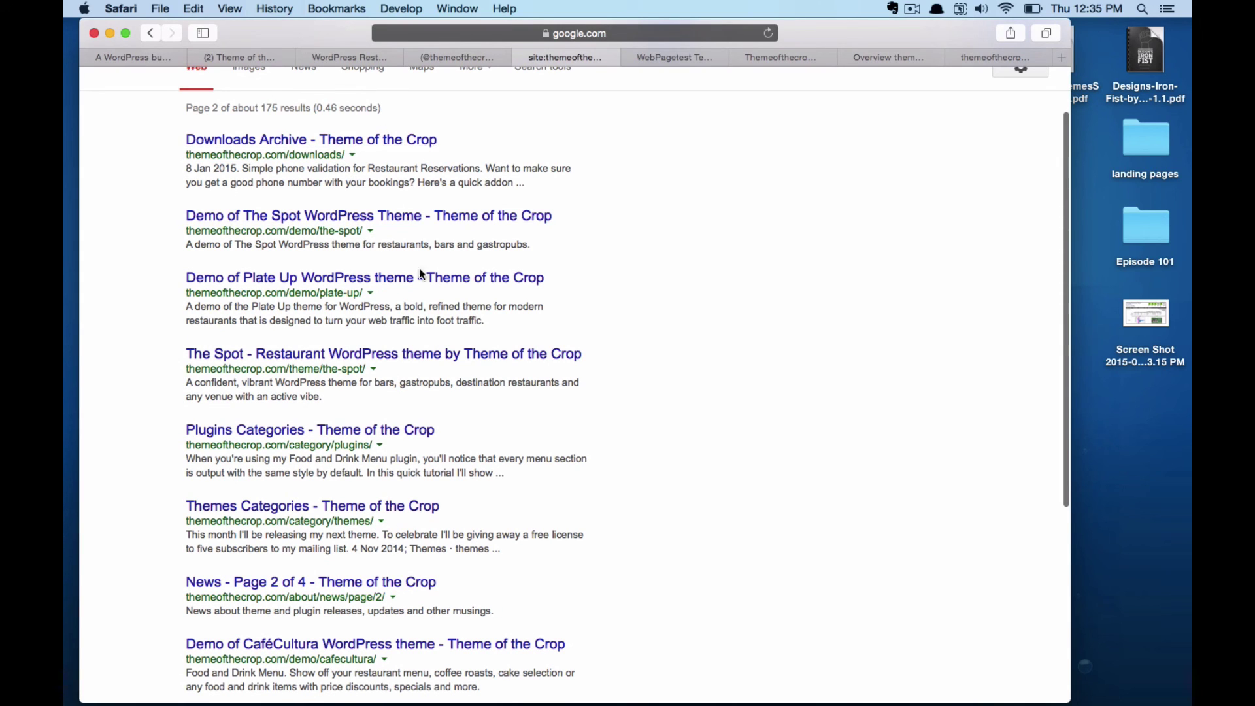
scroll(426, 411, down, 4)
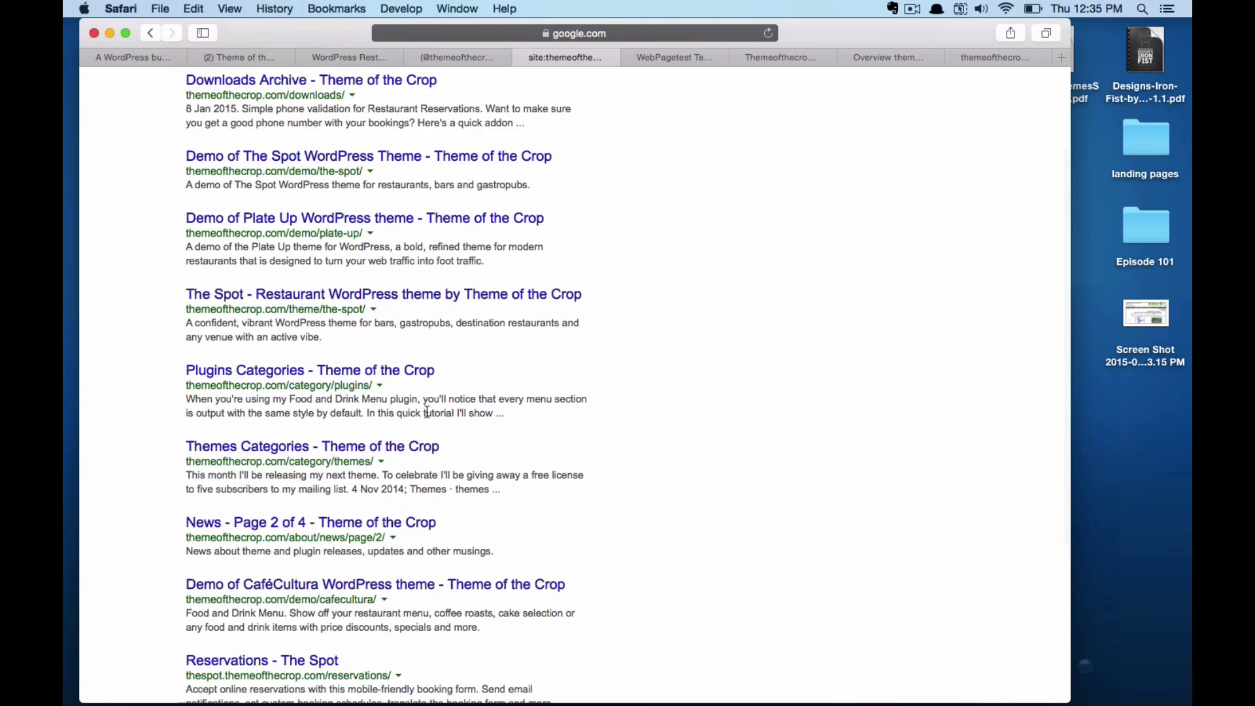
scroll(437, 457, down, 5)
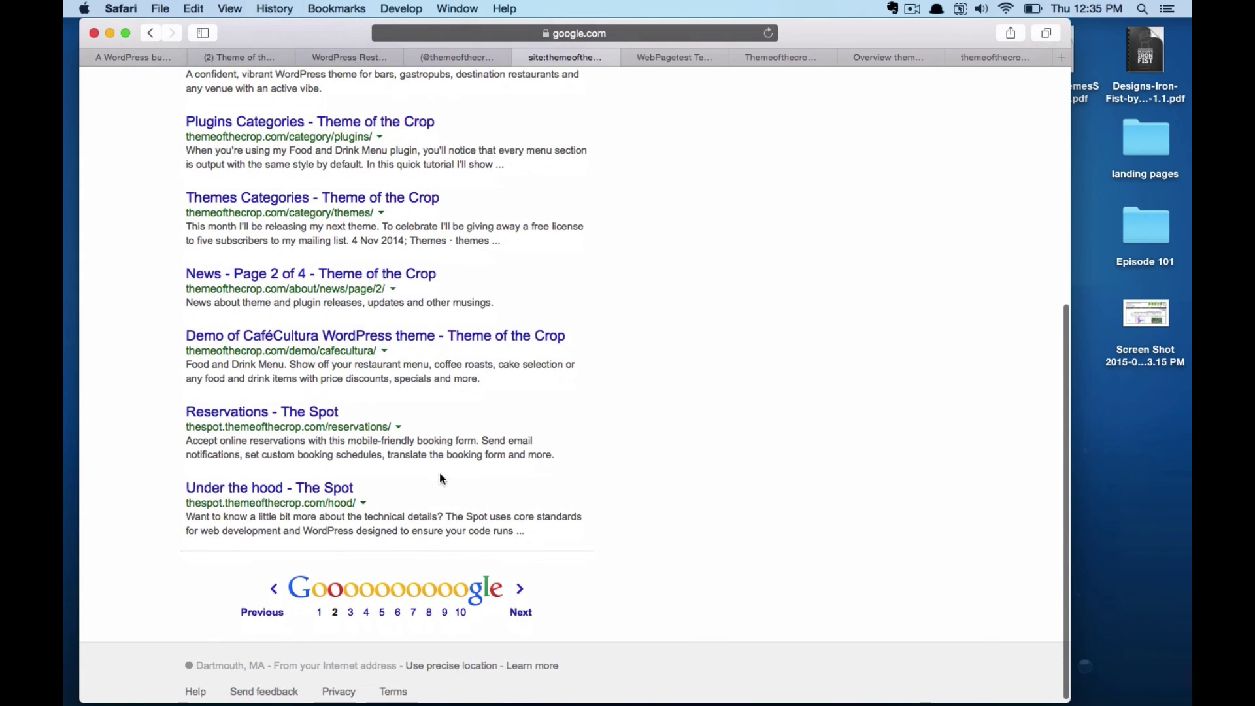
click(533, 611)
scroll(316, 405, down, 3)
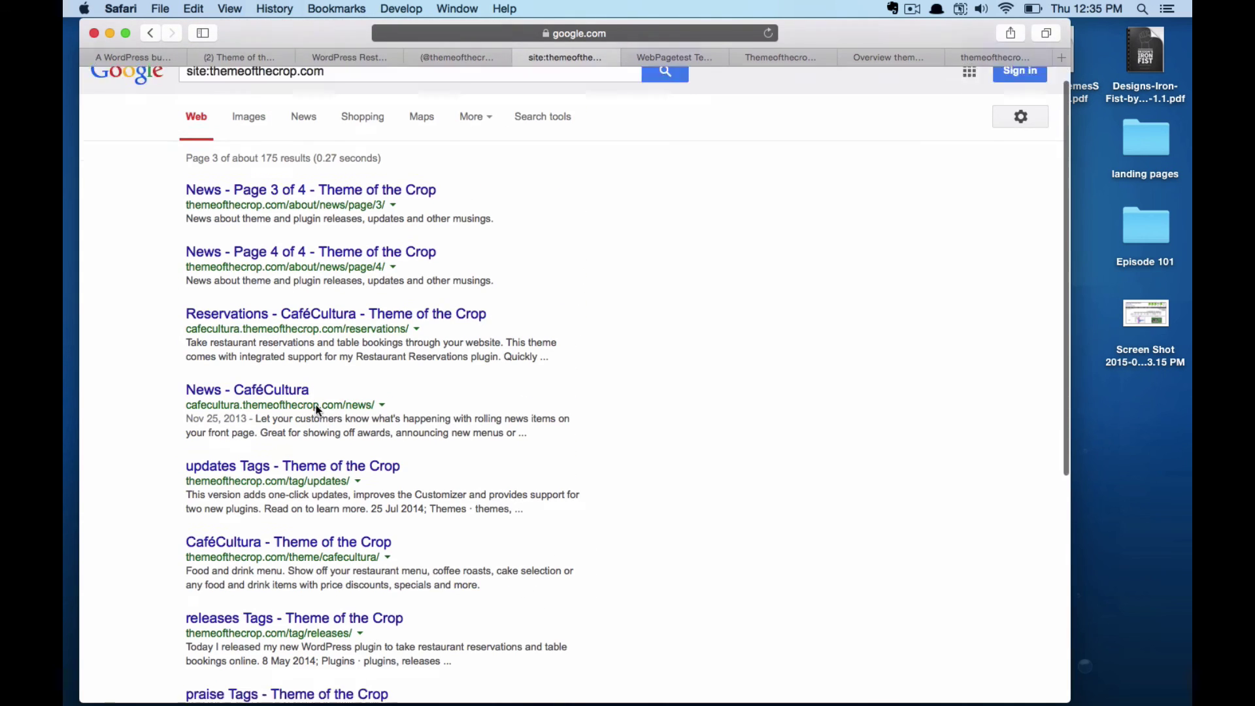
scroll(414, 525, down, 10)
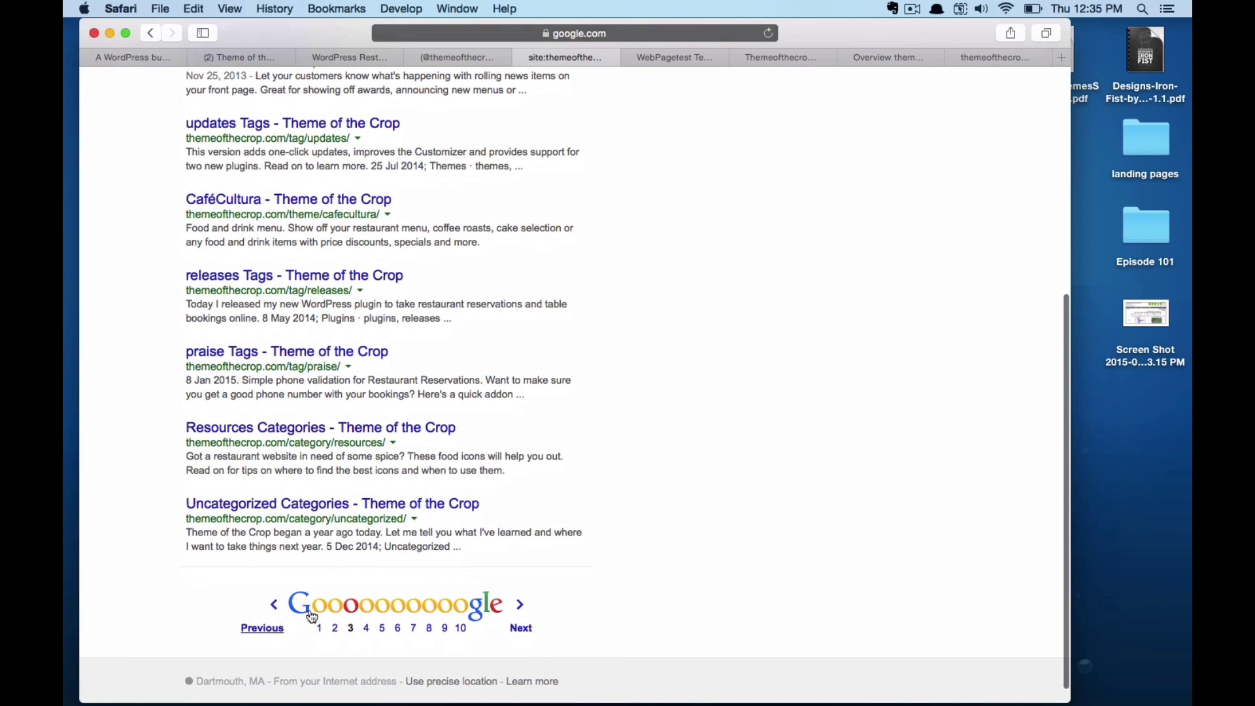
click(365, 629)
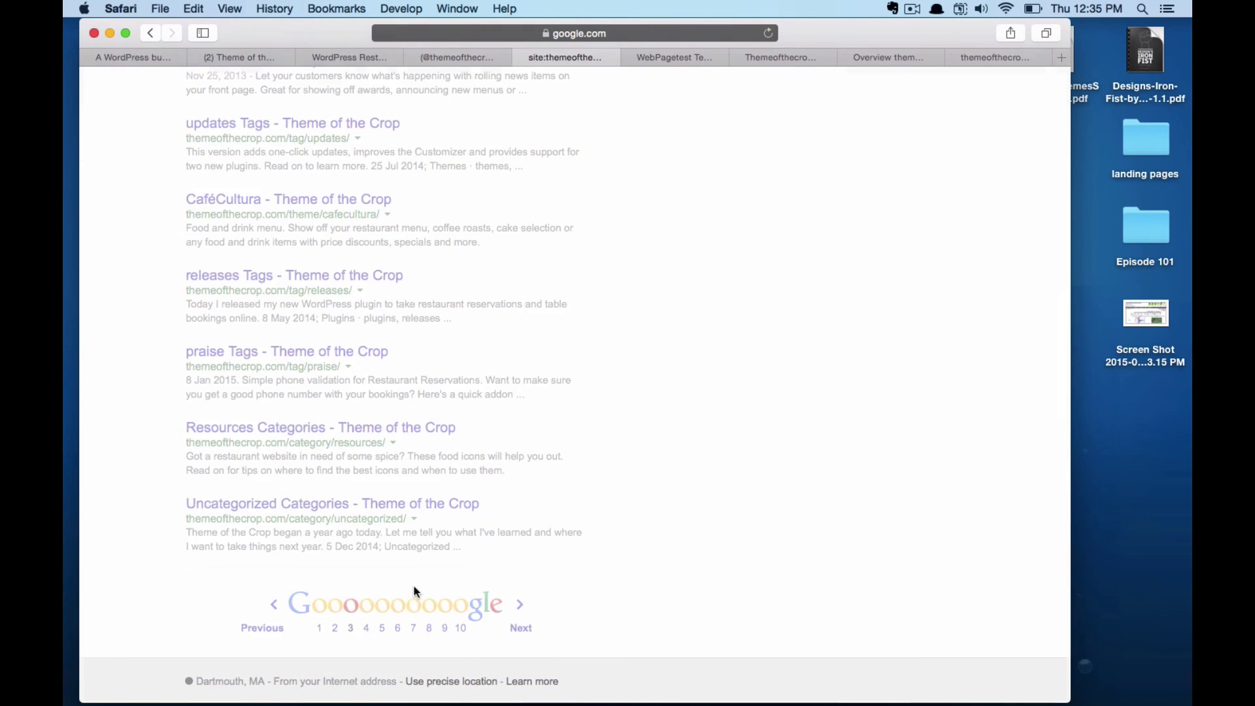
- Scan page 4, select the site: query, and bring up the WebPagetest report for themeofthecrop.com
scroll(391, 439, down, 5)
scroll(391, 438, down, 7)
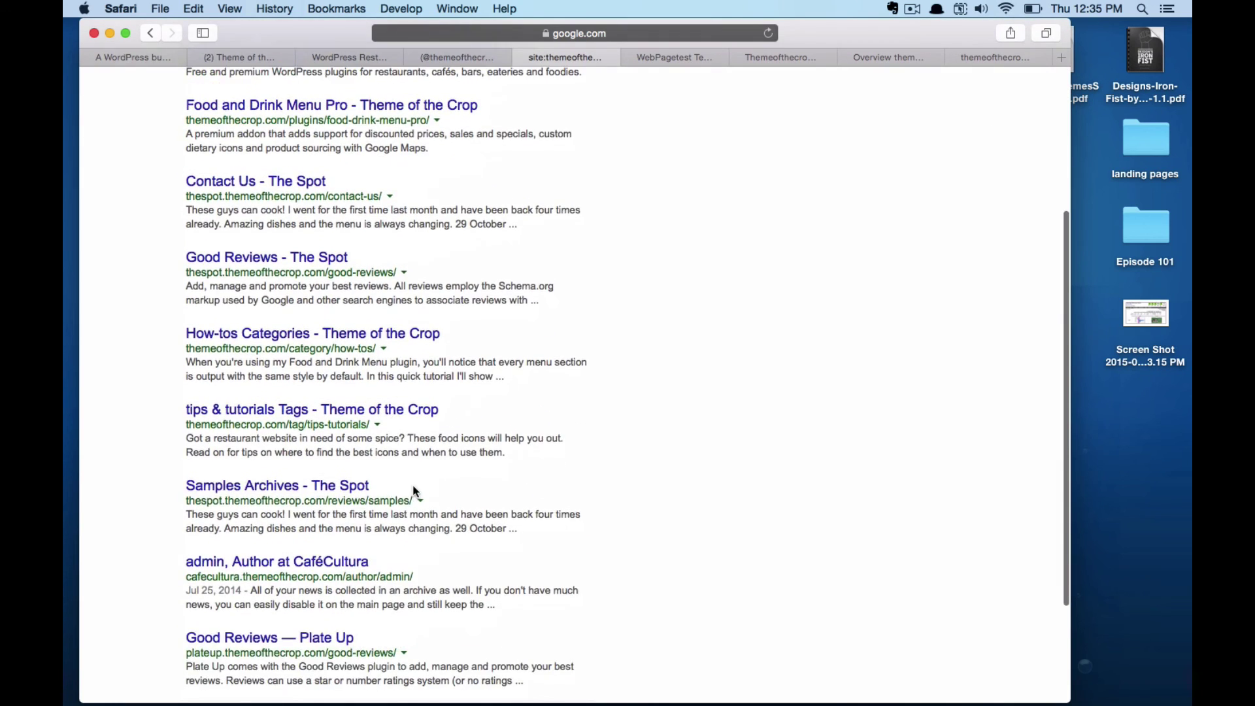
scroll(451, 469, up, 10)
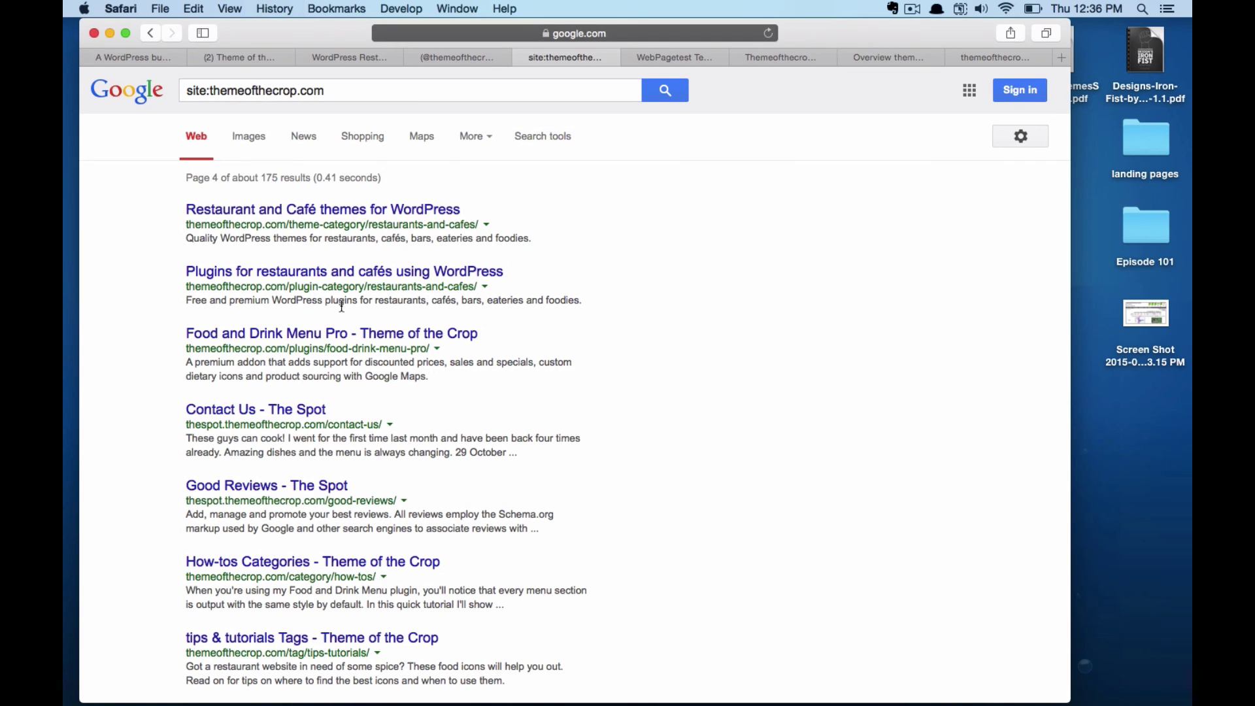
click(242, 94)
triple_click(315, 90)
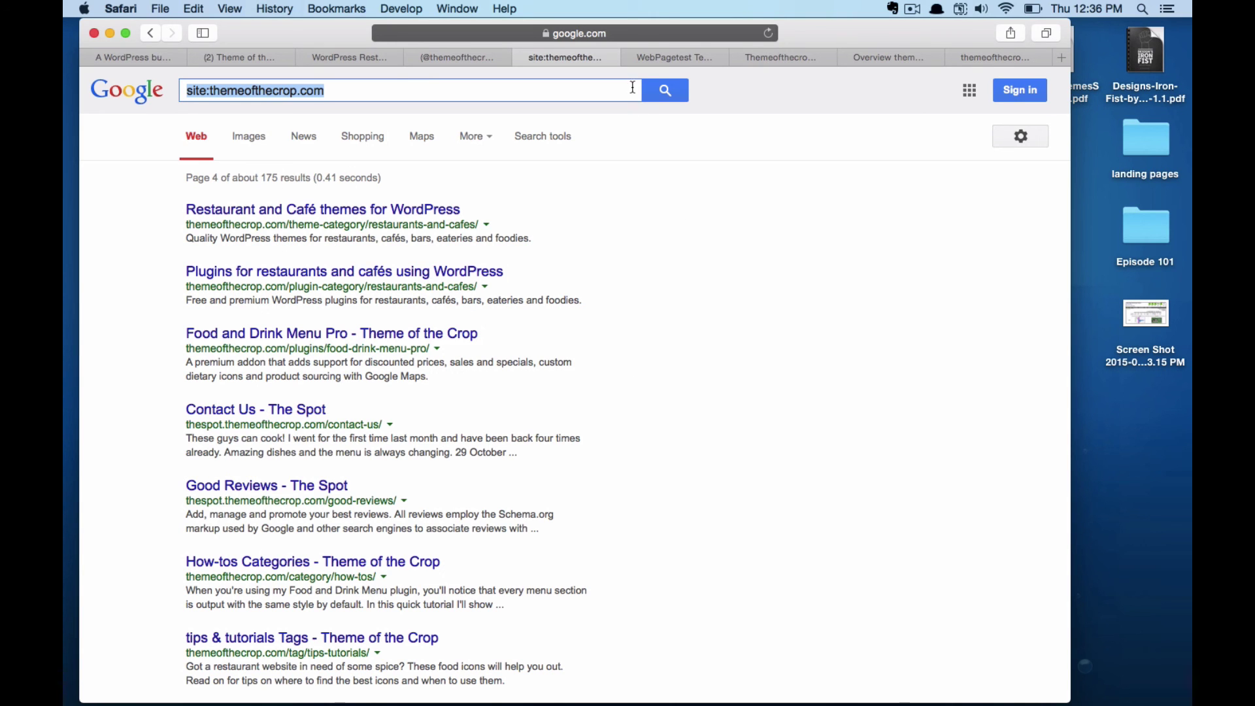
click(670, 58)
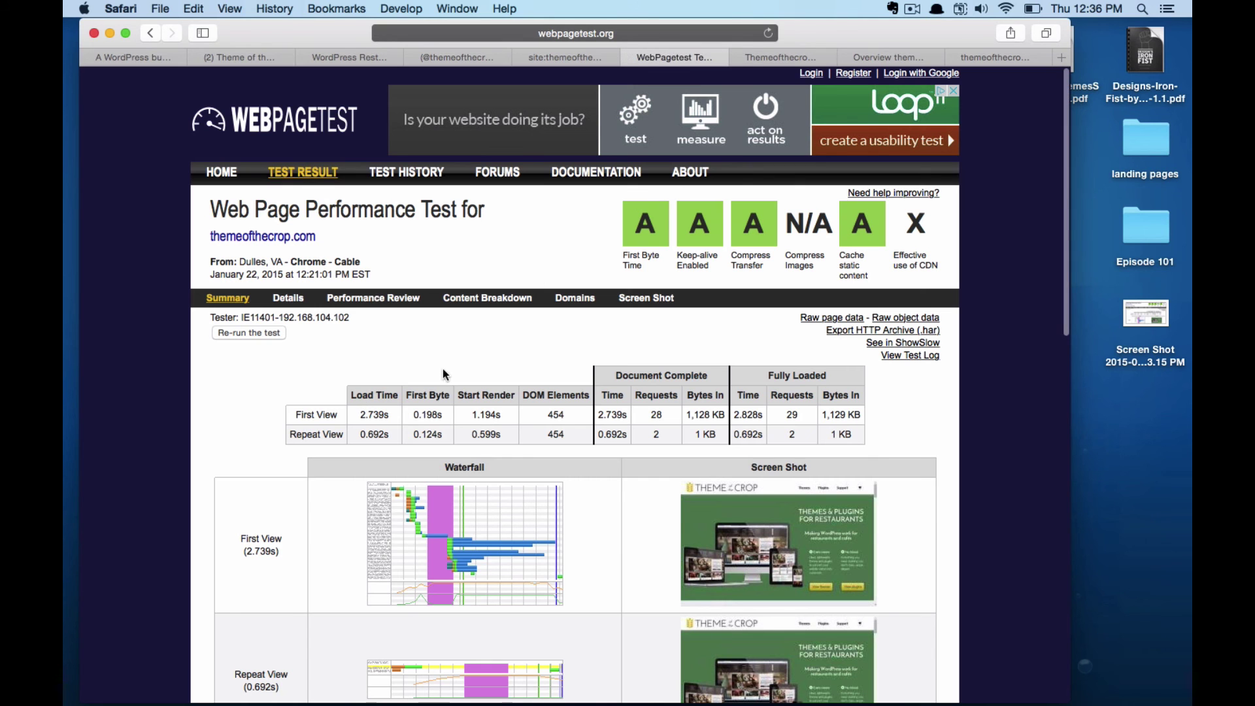
- Scroll through the WebPagetest summary for themeofthecrop.com
scroll(567, 379, down, 1)
scroll(664, 434, down, 6)
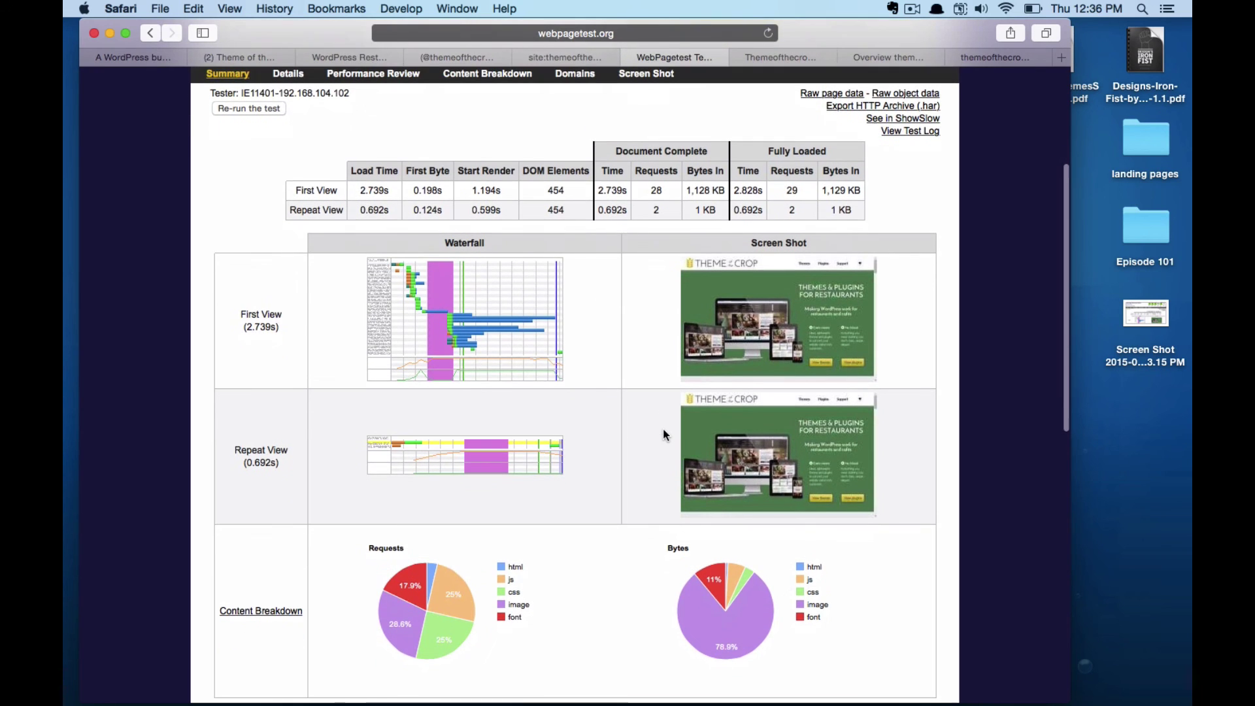
scroll(588, 308, down, 3)
scroll(588, 309, up, 9)
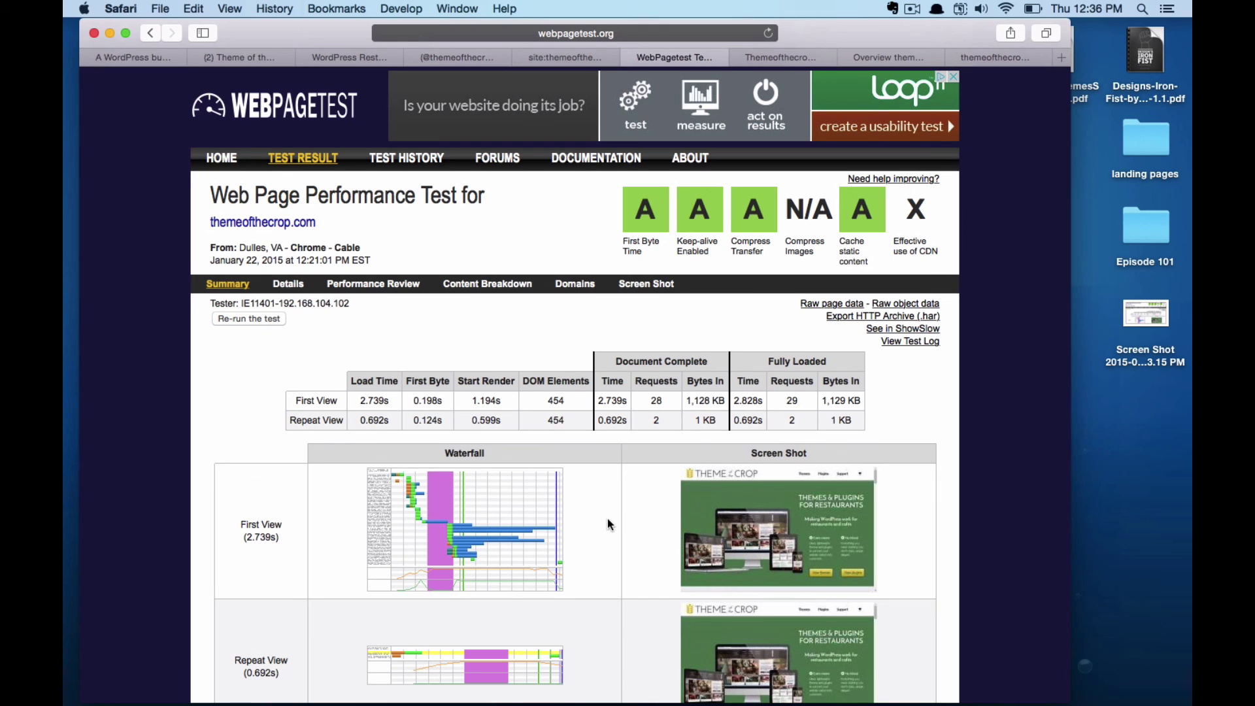
scroll(608, 521, down, 4)
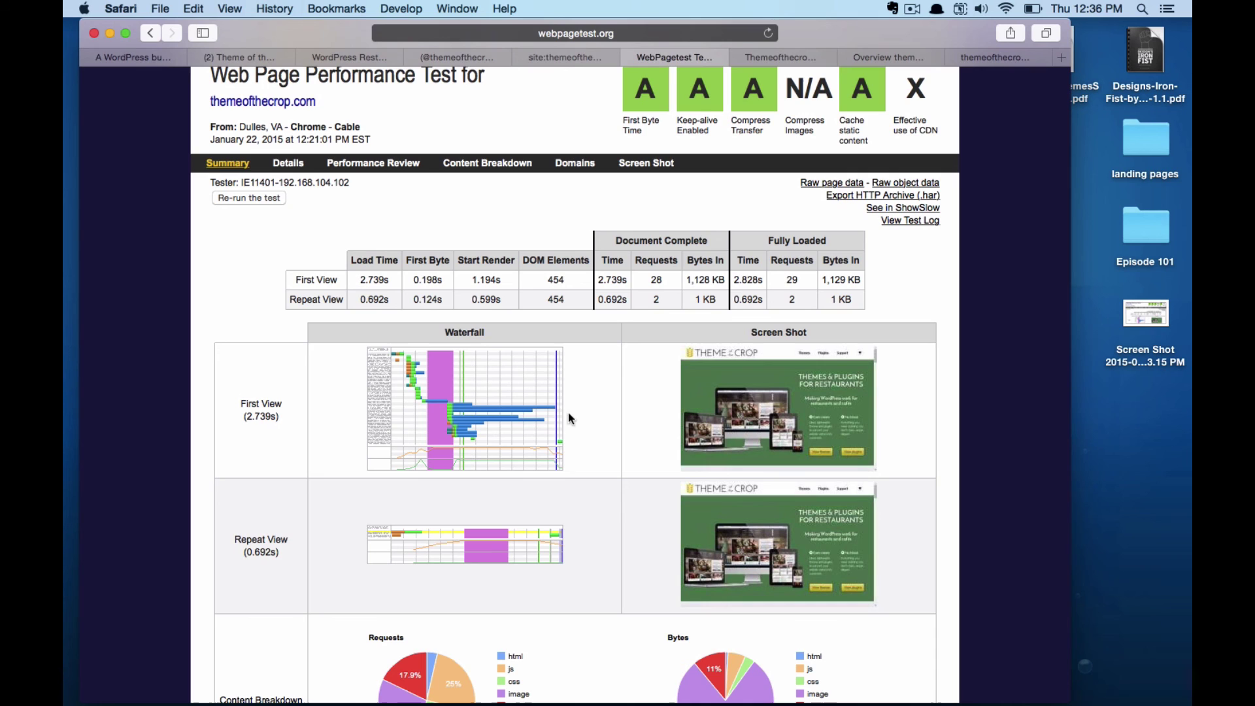
scroll(620, 419, down, 3)
scroll(620, 419, down, 5)
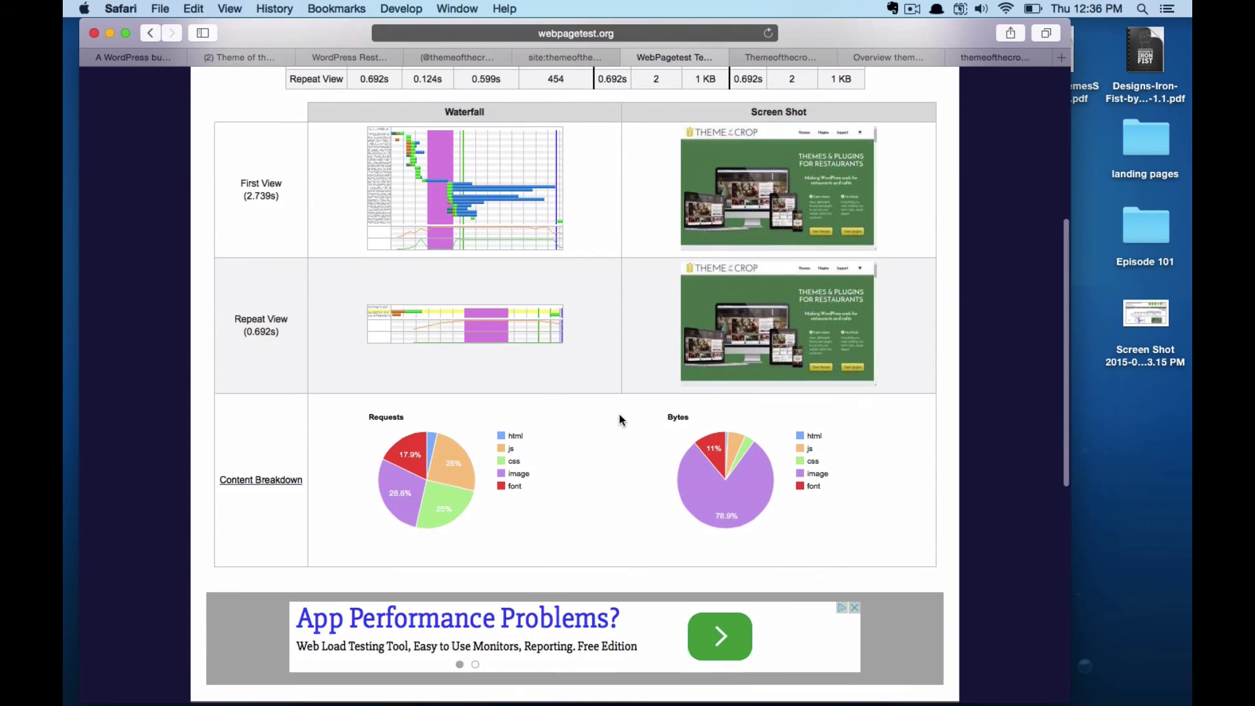
scroll(620, 419, up, 5)
scroll(619, 415, down, 1)
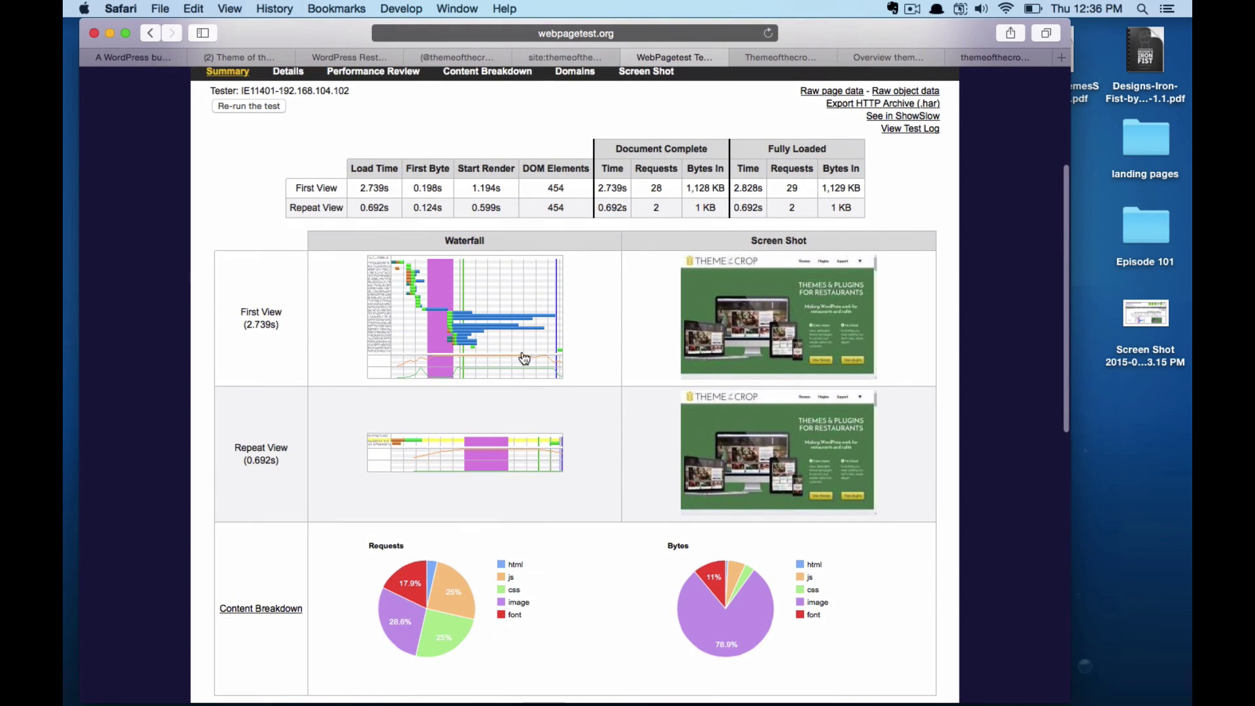
- Review the detailed first-view waterfall, then return to the Theme of the Crop card
click(444, 374)
scroll(566, 453, down, 7)
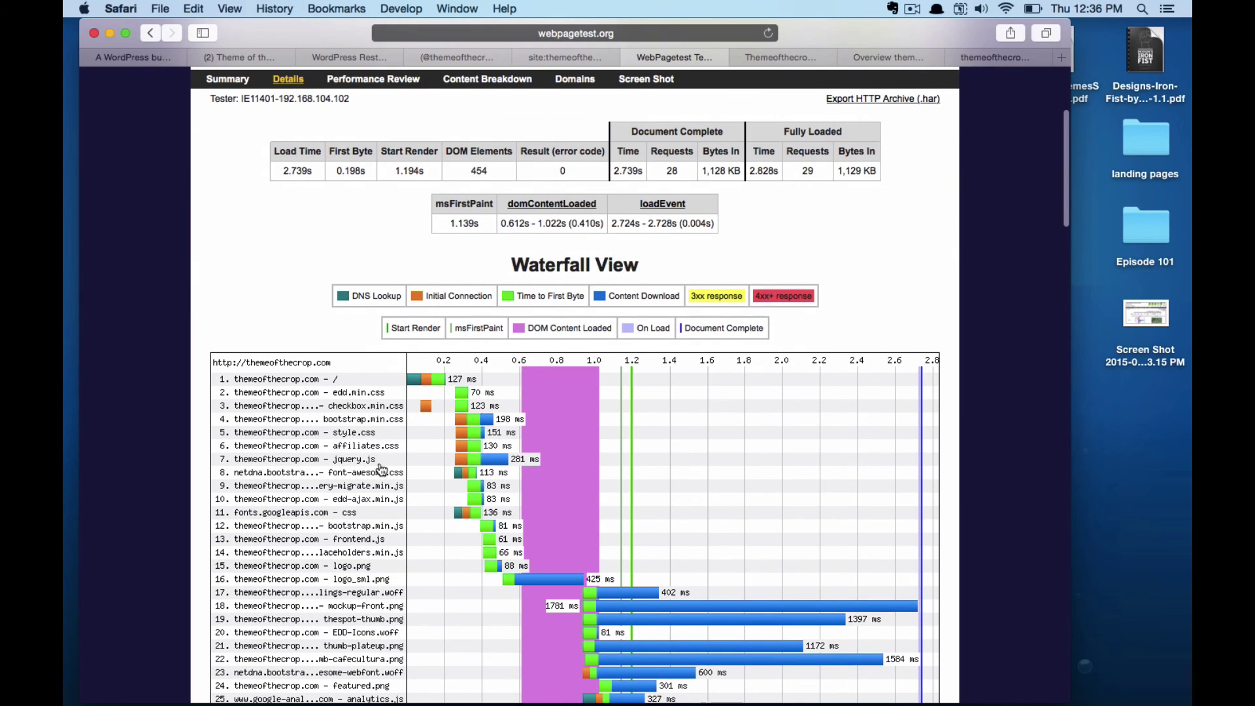
scroll(357, 426, down, 4)
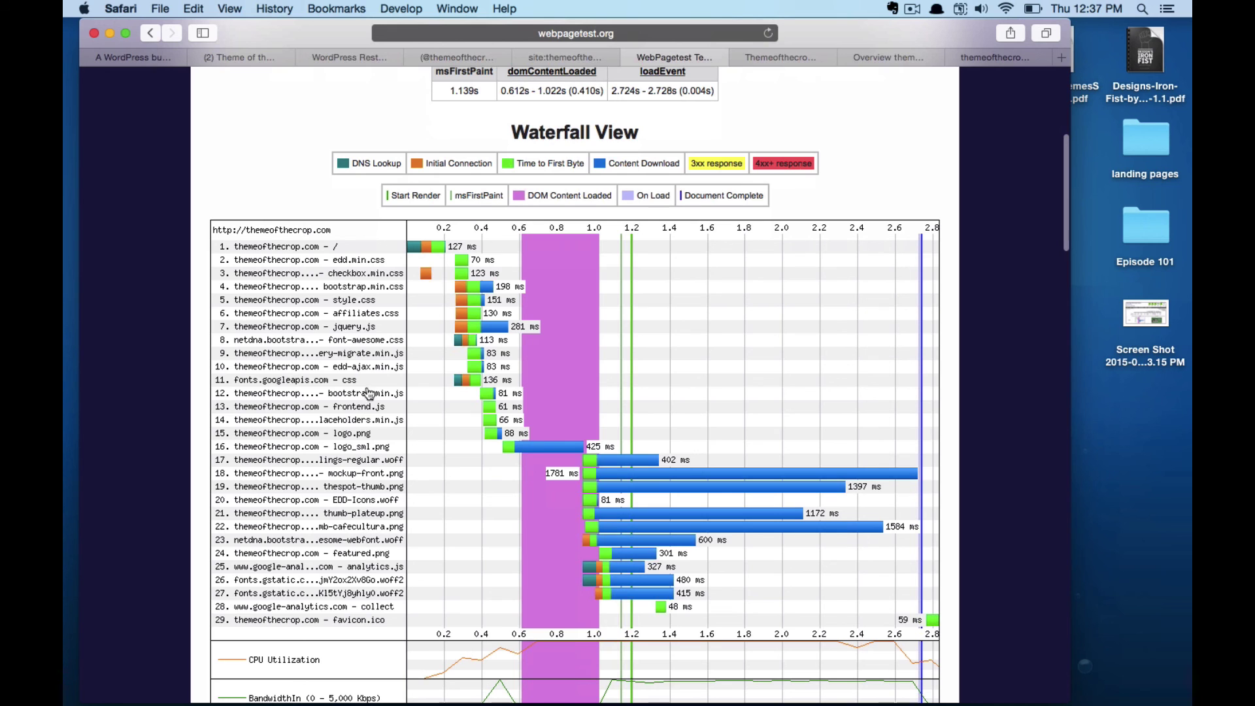
scroll(589, 441, down, 3)
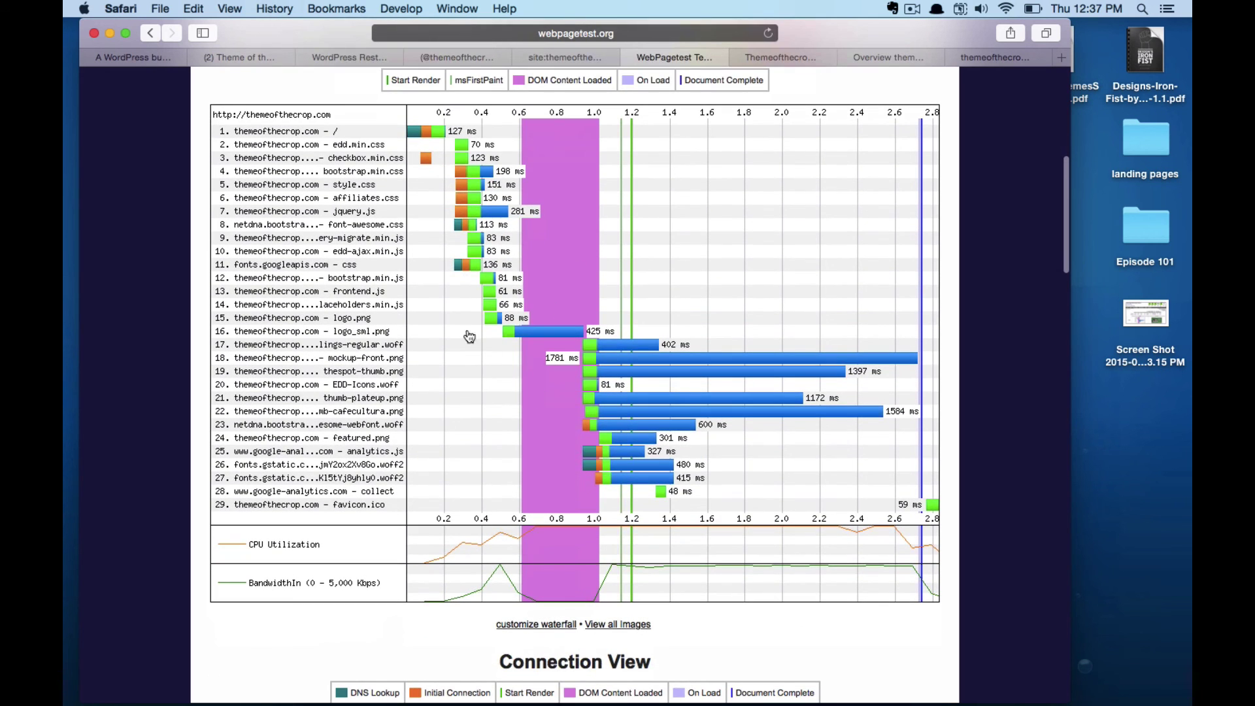
scroll(550, 359, down, 12)
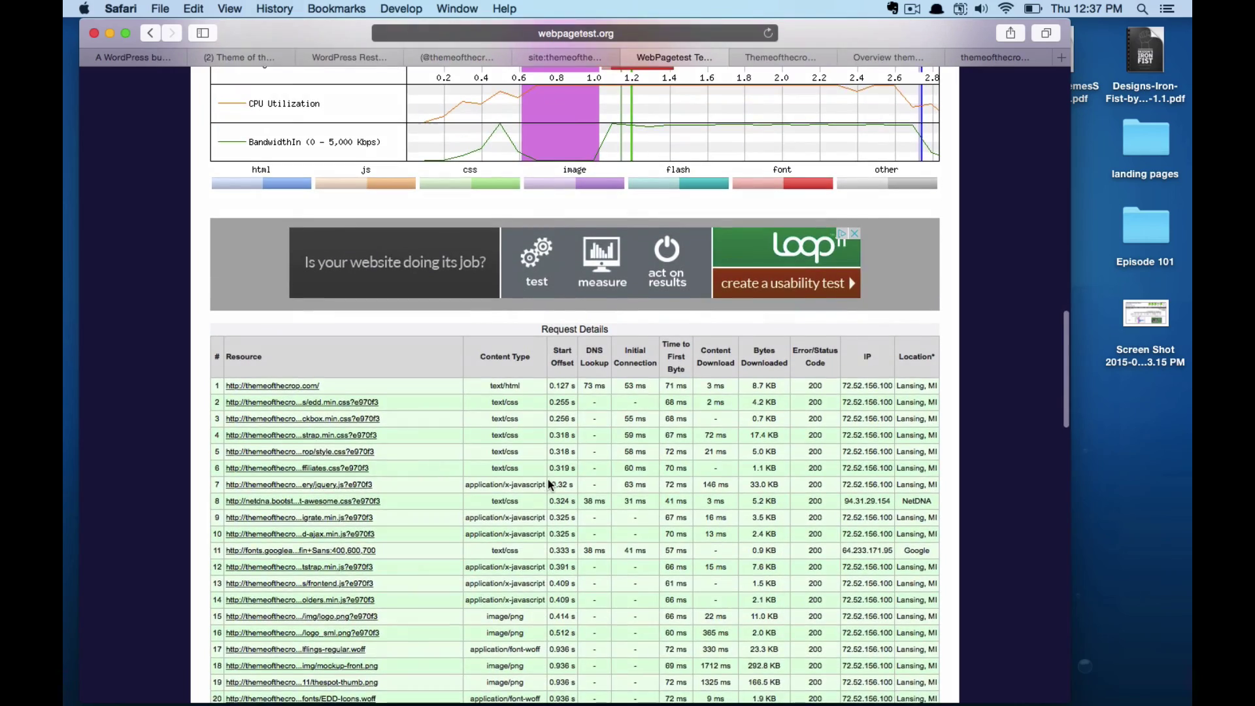
scroll(549, 357, up, 12)
scroll(550, 487, up, 7)
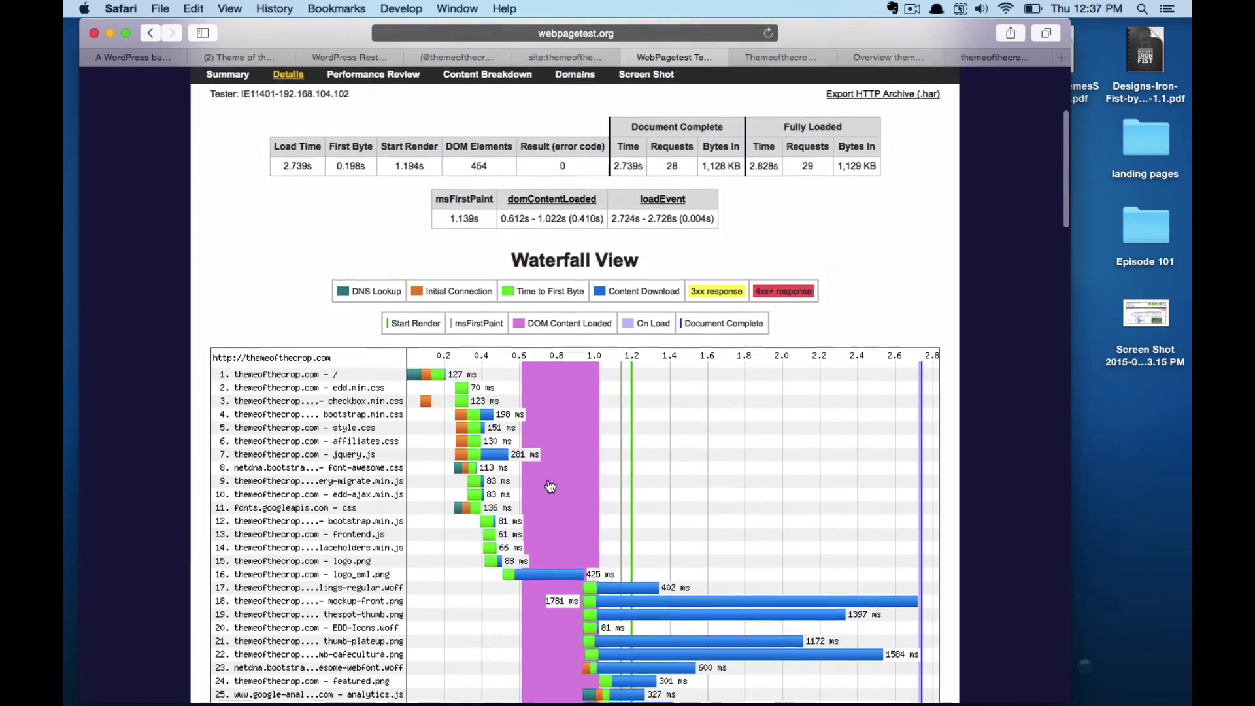
click(239, 58)
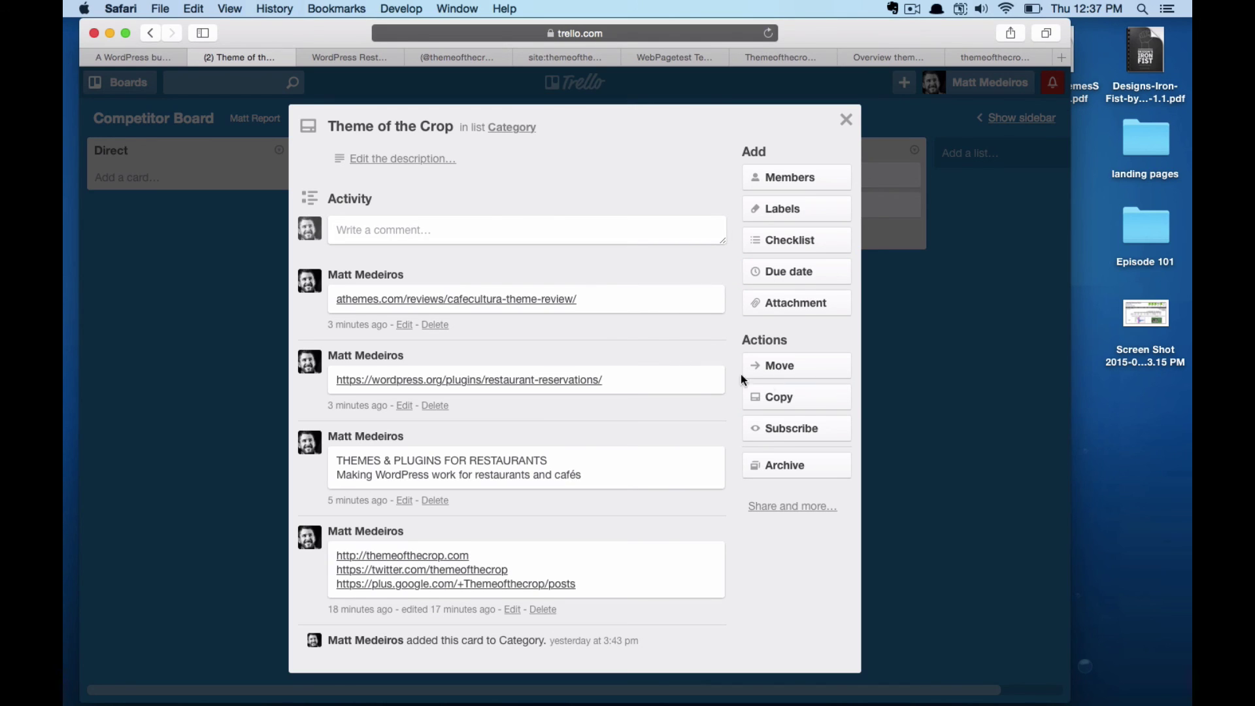
- Attach 'Screen Shot 2015-01-22 at 12.23.15 PM.png' from the Desktop to the Theme of the Crop card
click(798, 304)
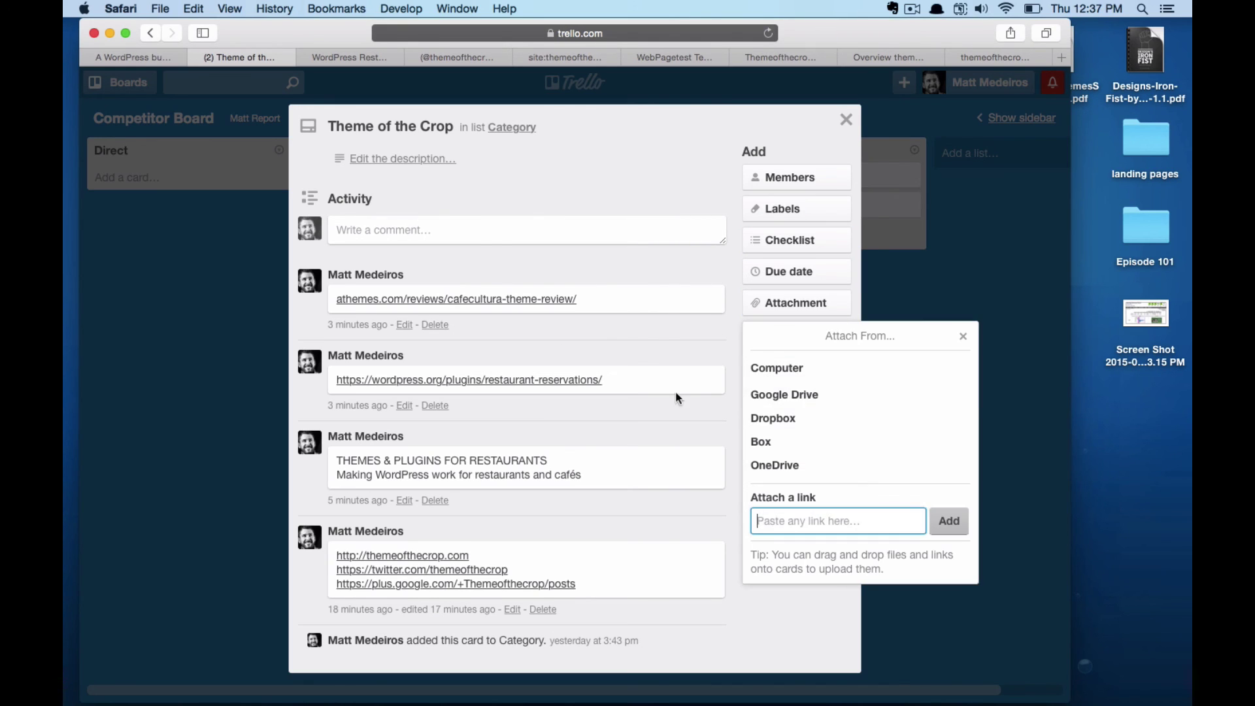
click(802, 366)
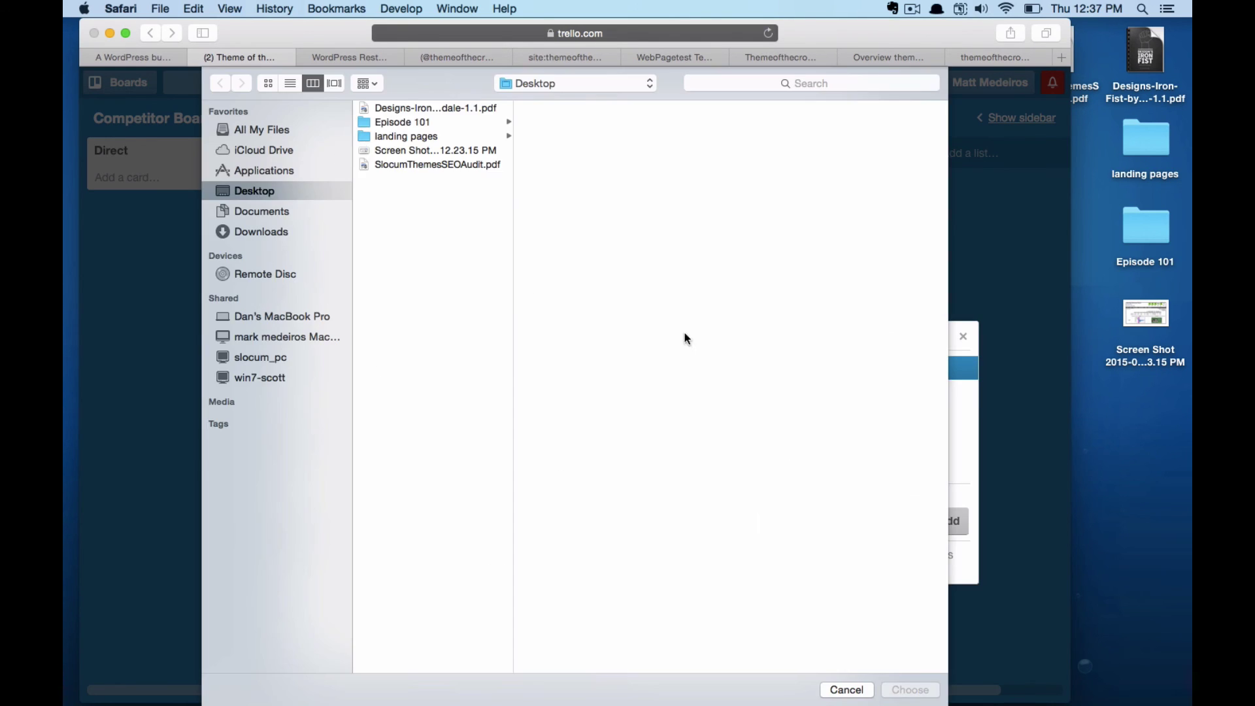
click(430, 166)
click(465, 151)
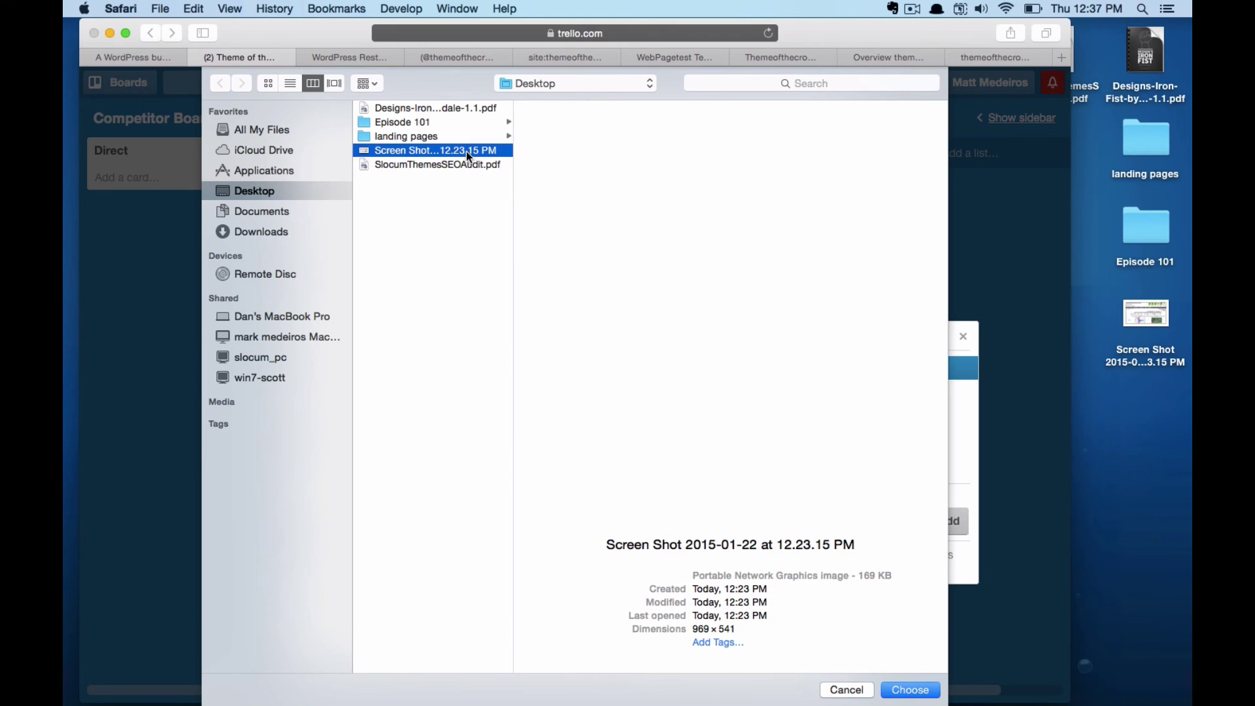
click(923, 692)
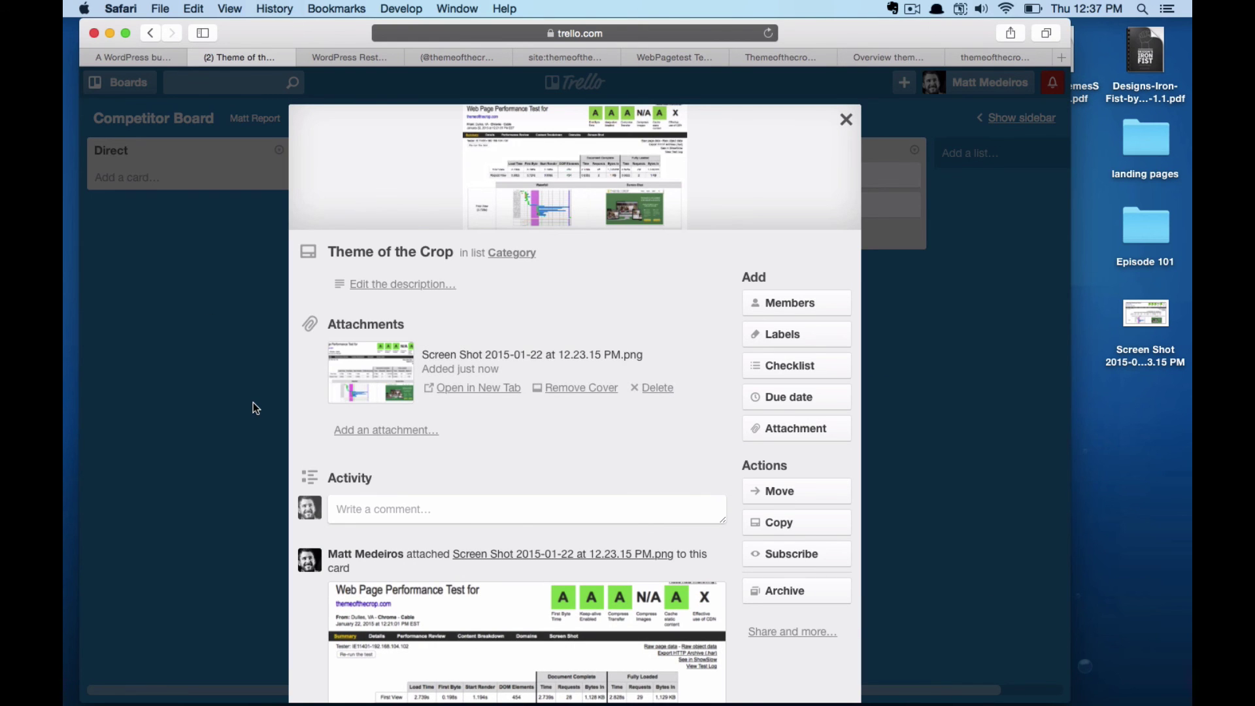
scroll(254, 404, down, 5)
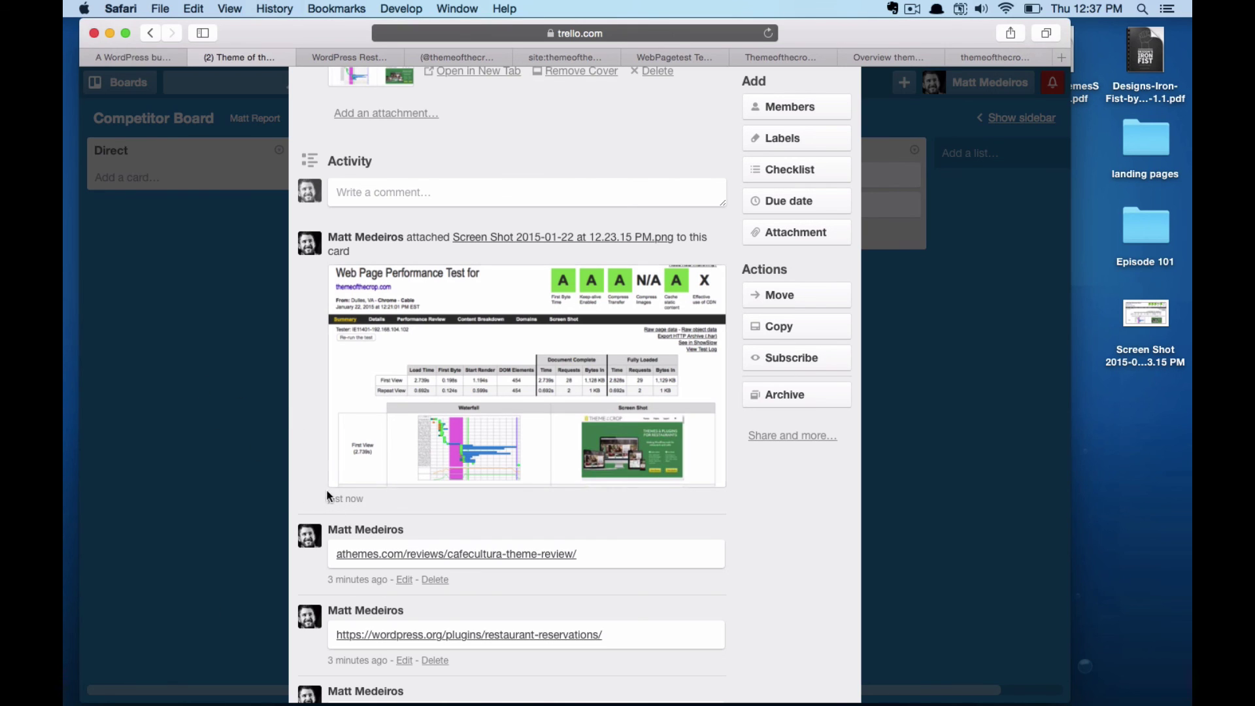
click(168, 353)
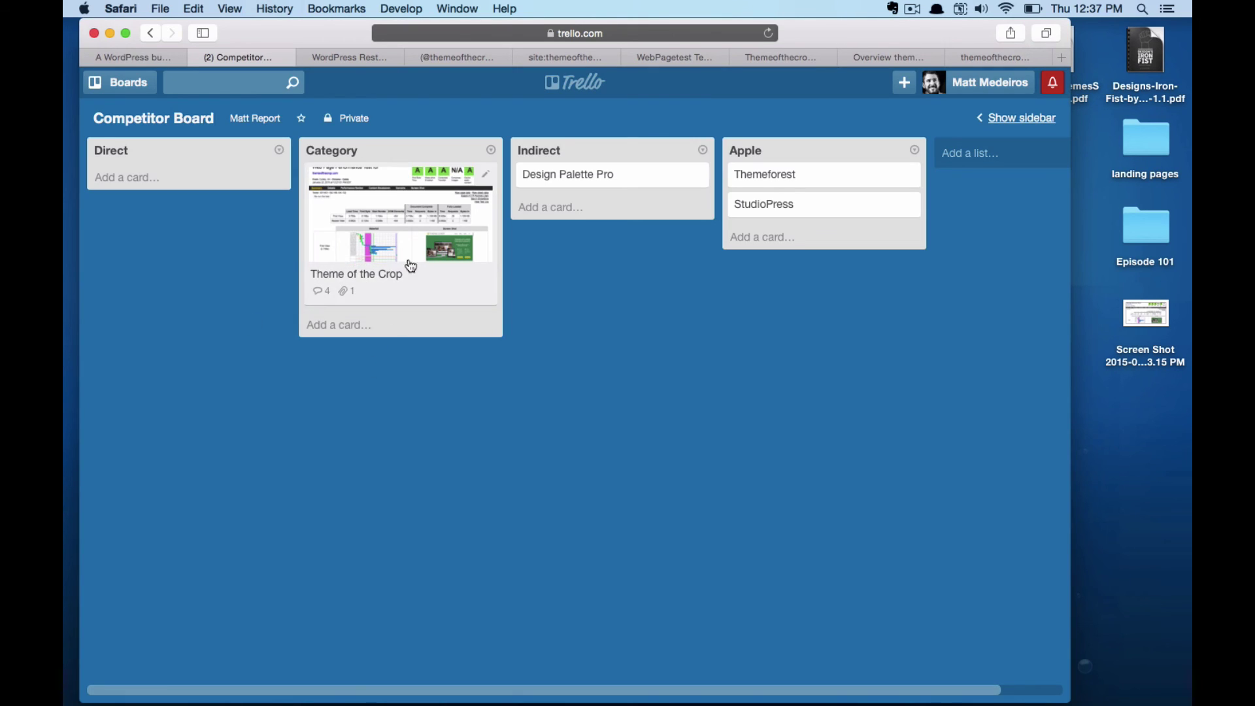
- Review the SimilarWeb traffic overview: themeofthecrop.com's 55K monthly visits versus slocumthemes.com's 140K, plus traffic sources
click(678, 59)
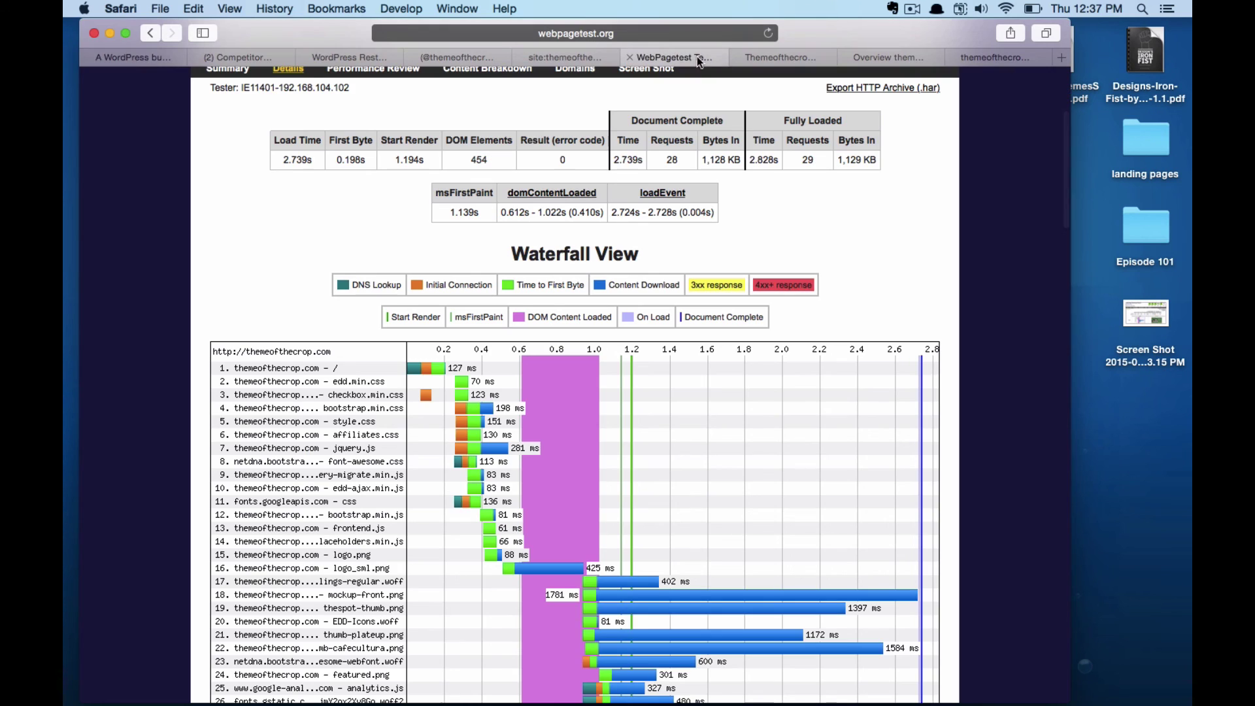
click(785, 58)
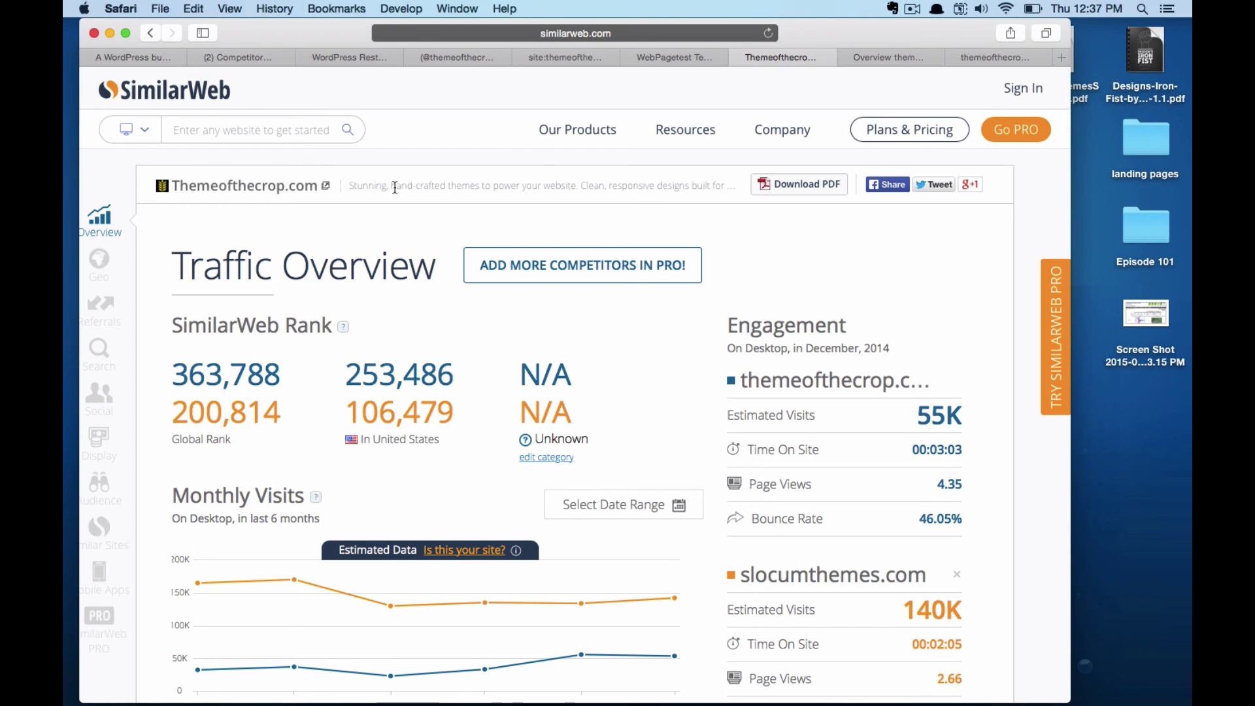
scroll(461, 237, down, 3)
scroll(462, 236, up, 3)
scroll(569, 348, down, 9)
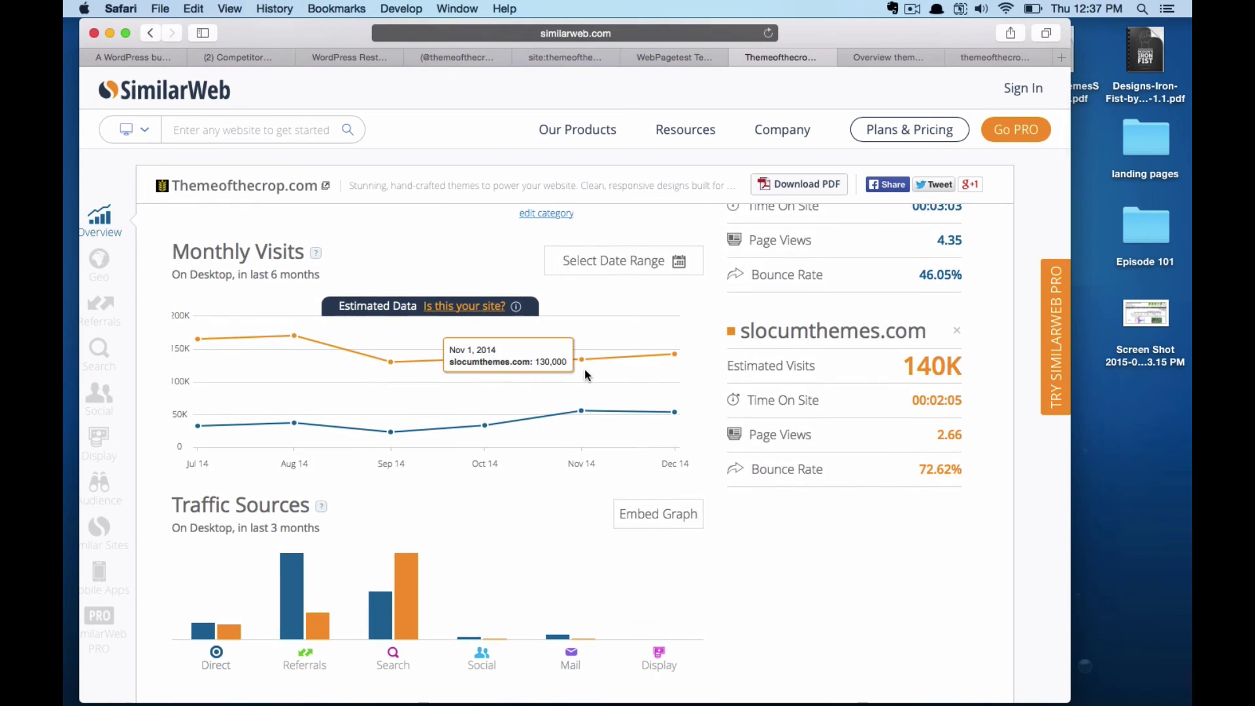
scroll(584, 369, down, 14)
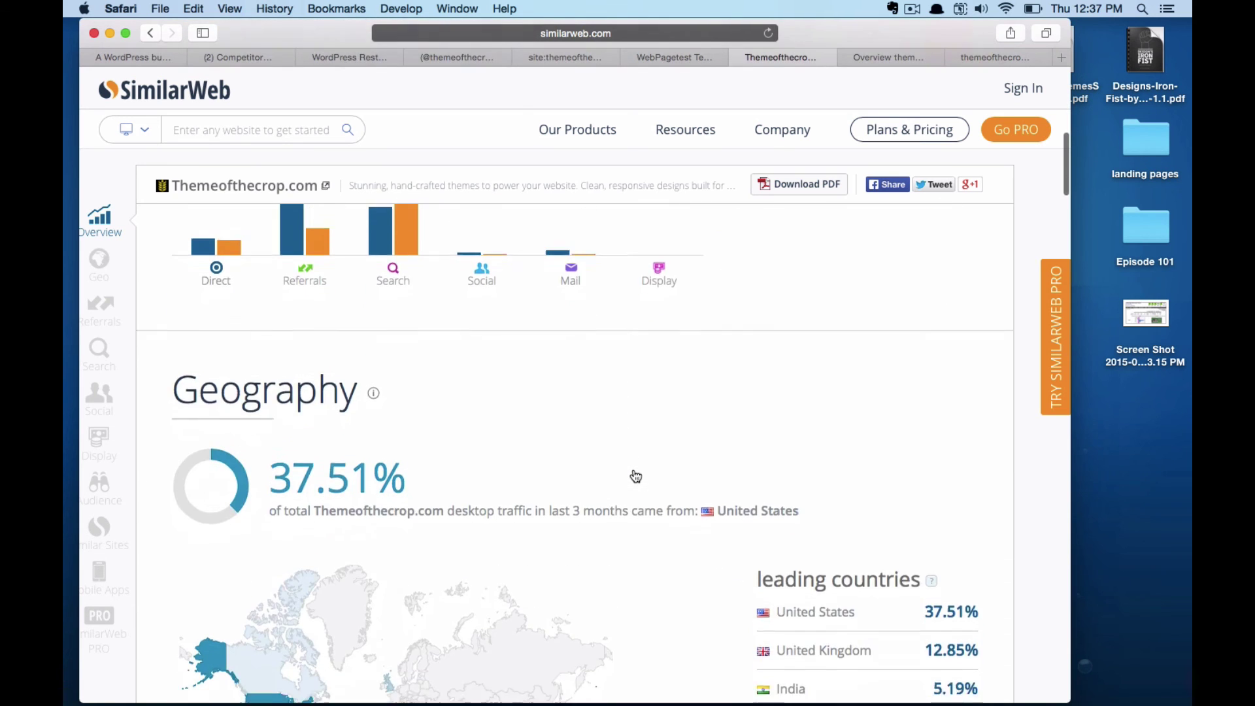
scroll(636, 476, up, 20)
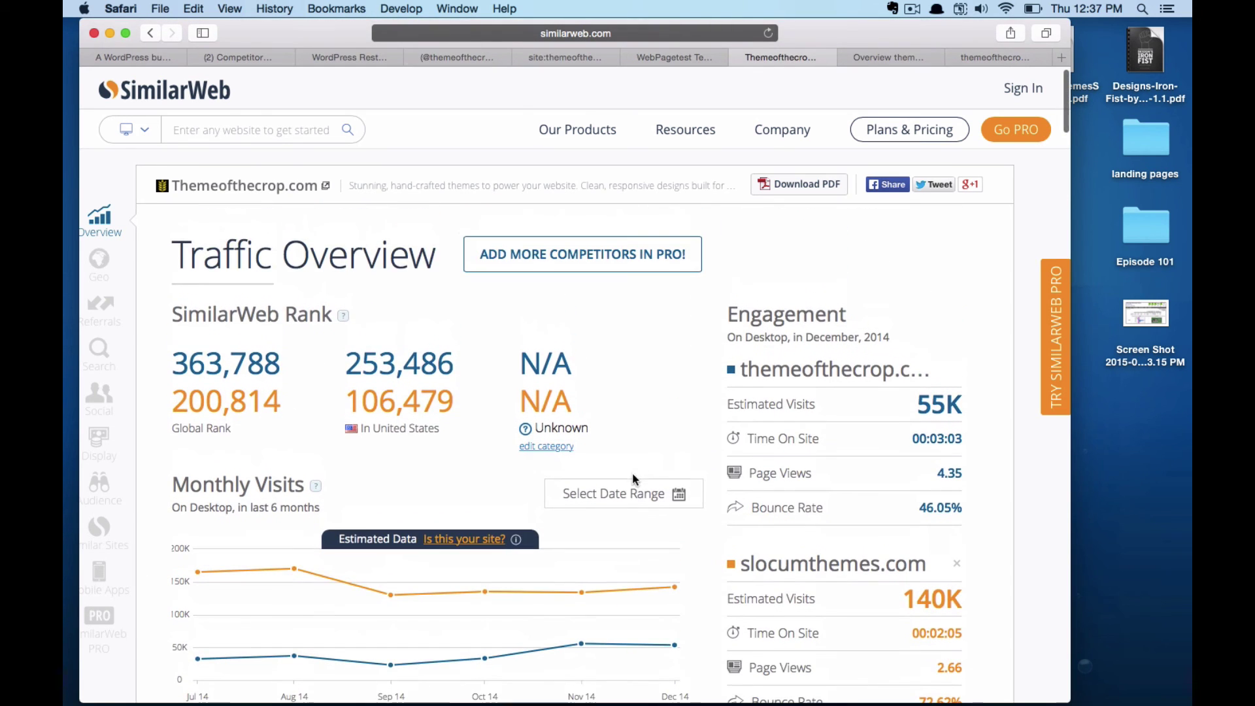
scroll(623, 458, down, 1)
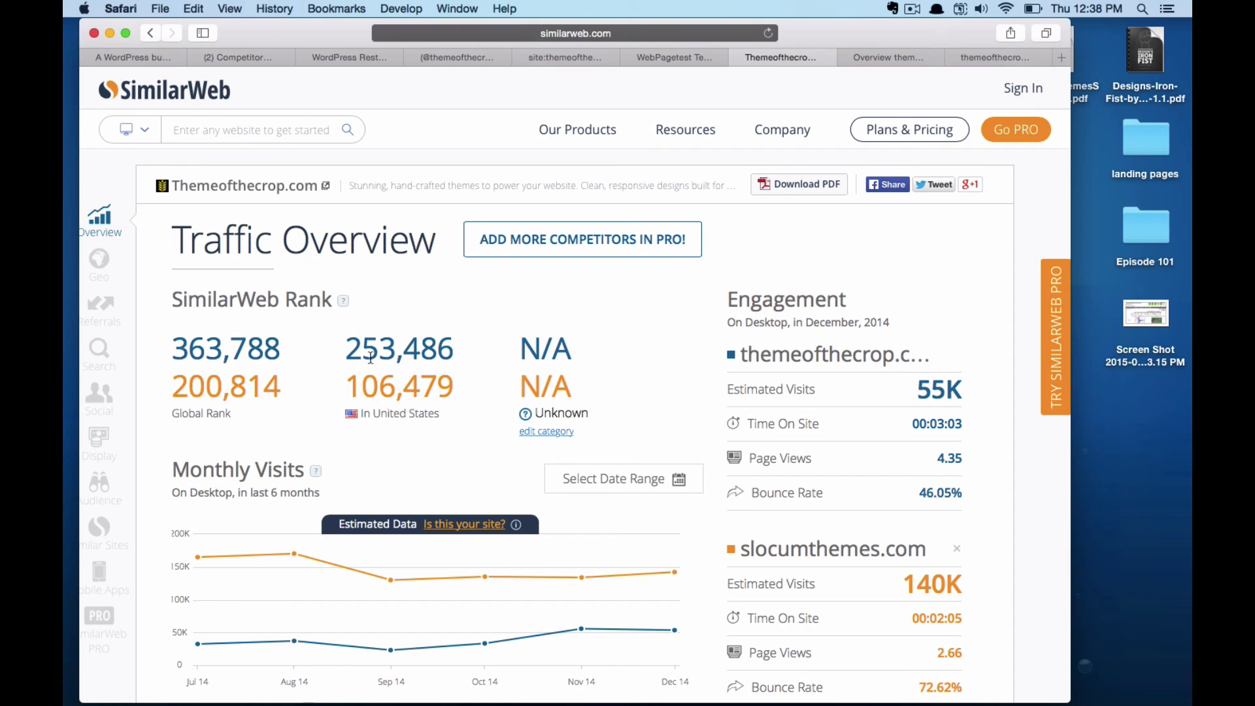
scroll(368, 449, down, 3)
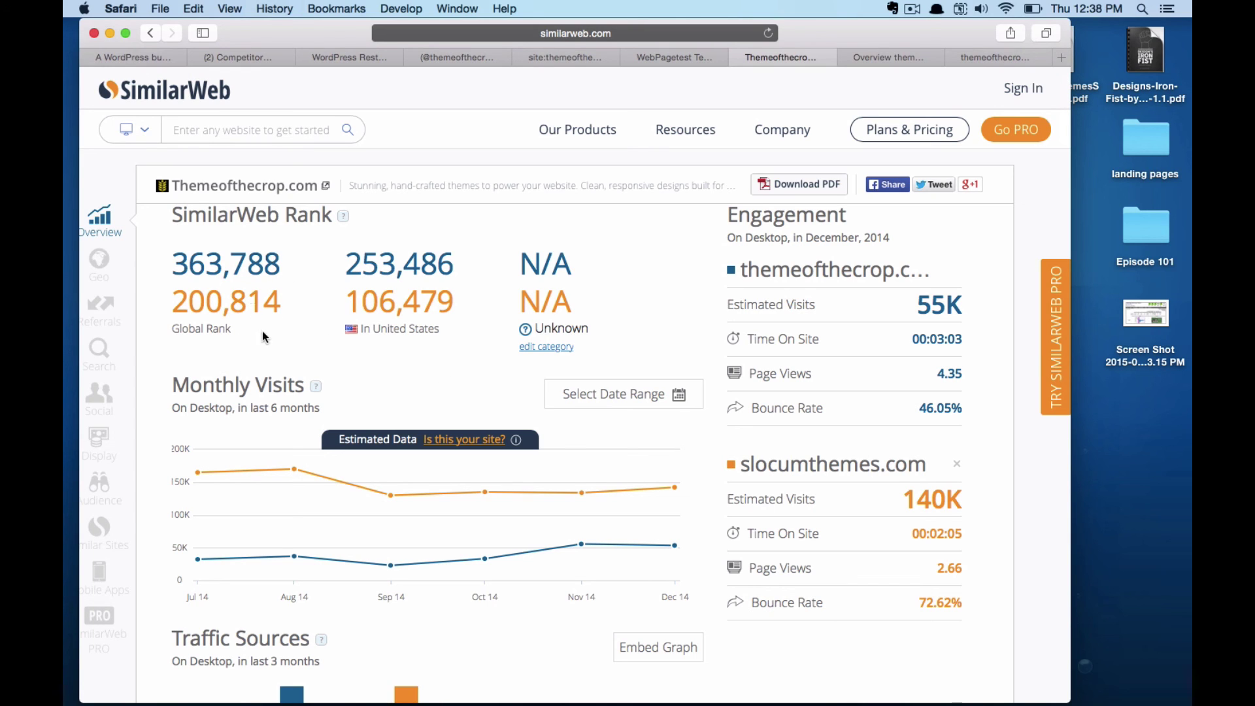
scroll(274, 305, up, 1)
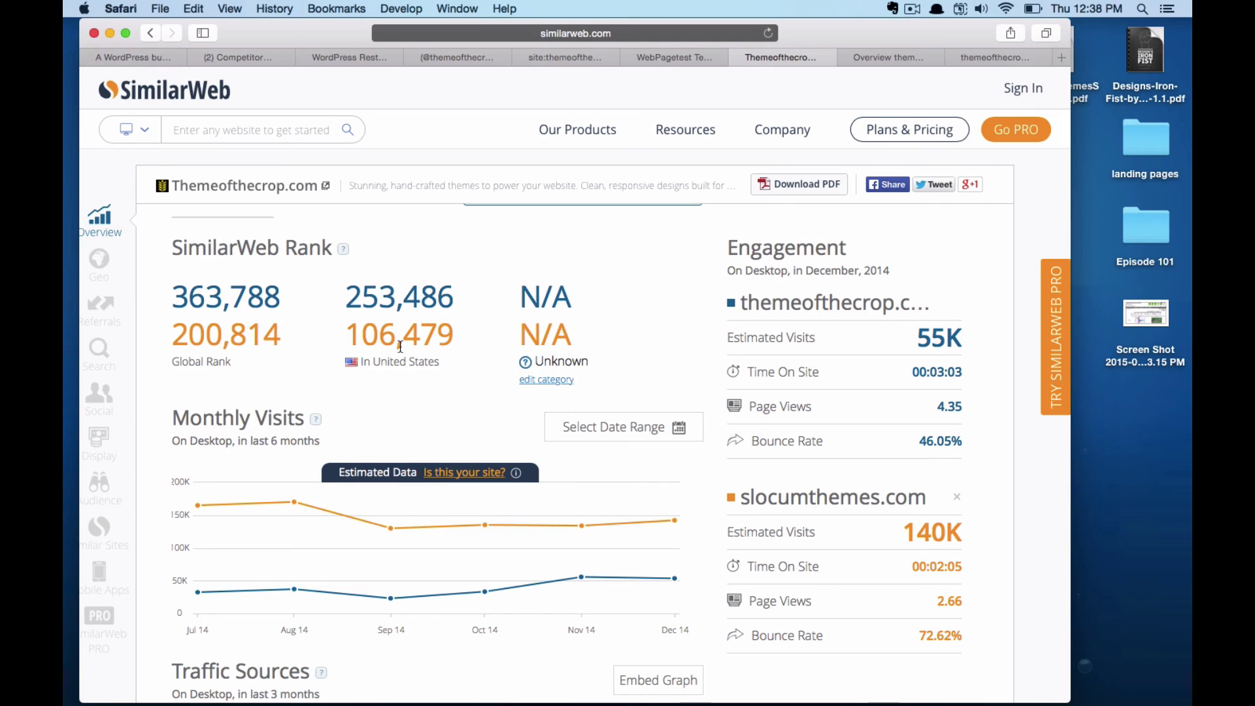
scroll(522, 415, down, 3)
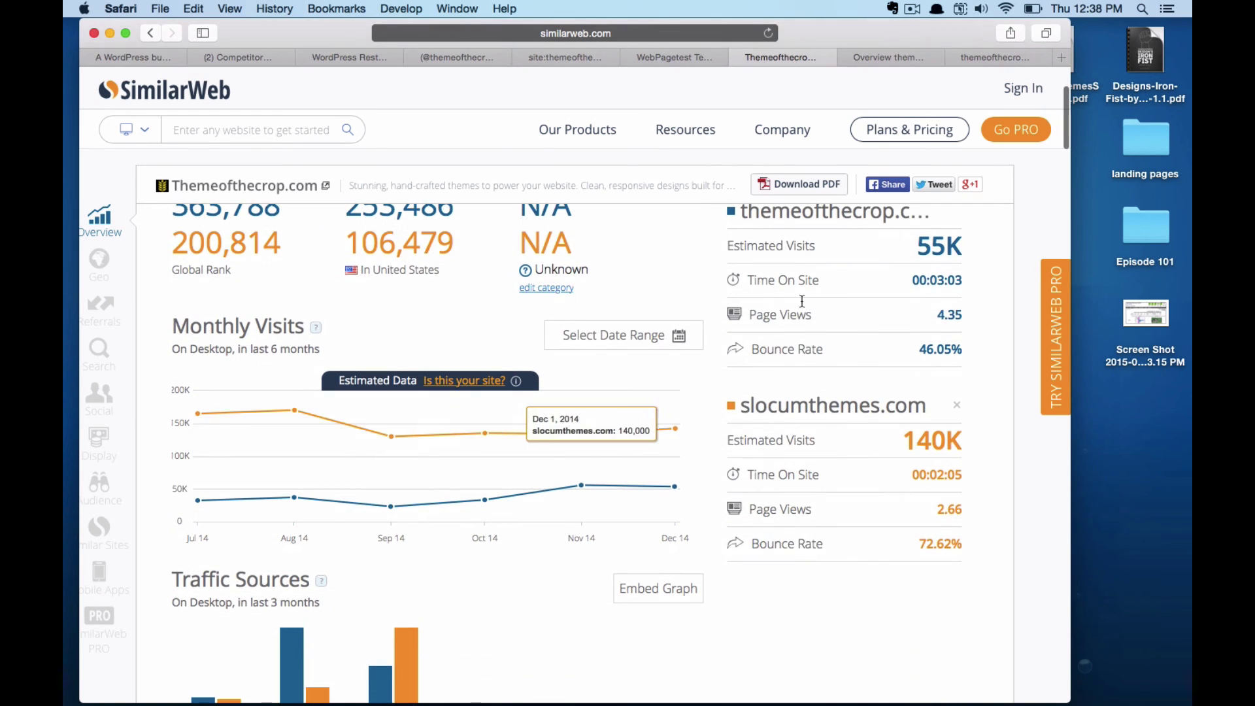
scroll(802, 300, up, 1)
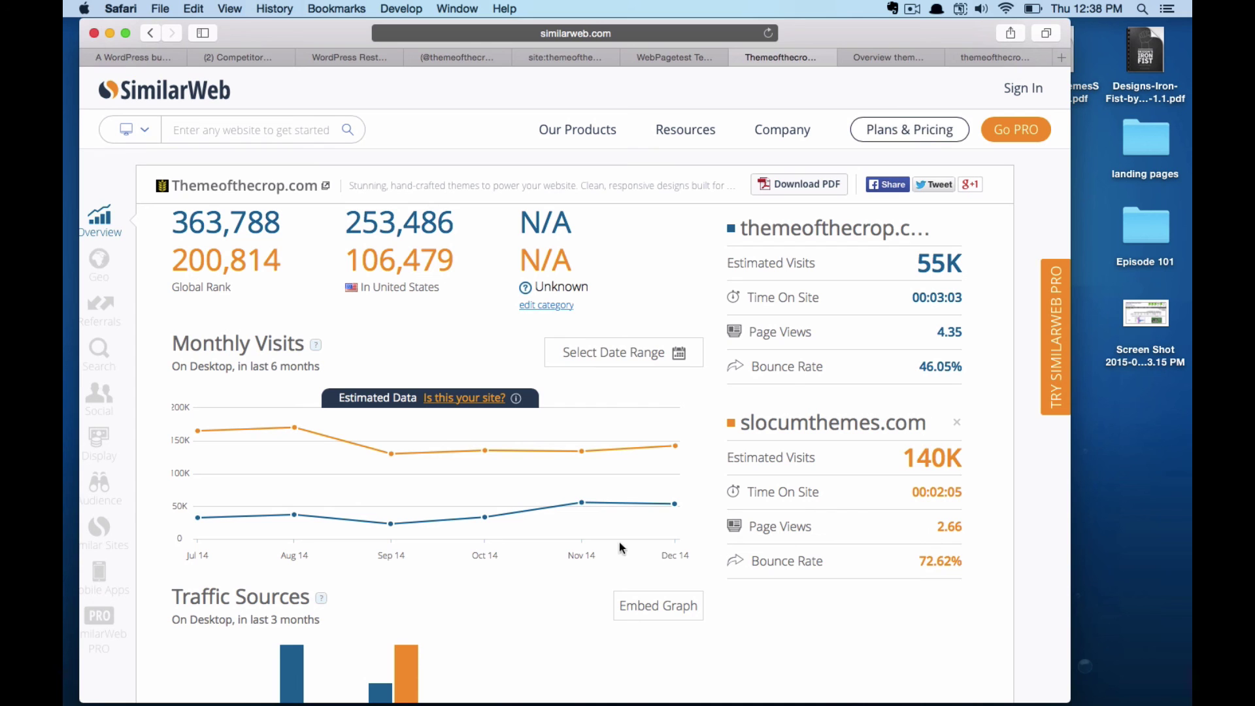
scroll(618, 542, down, 4)
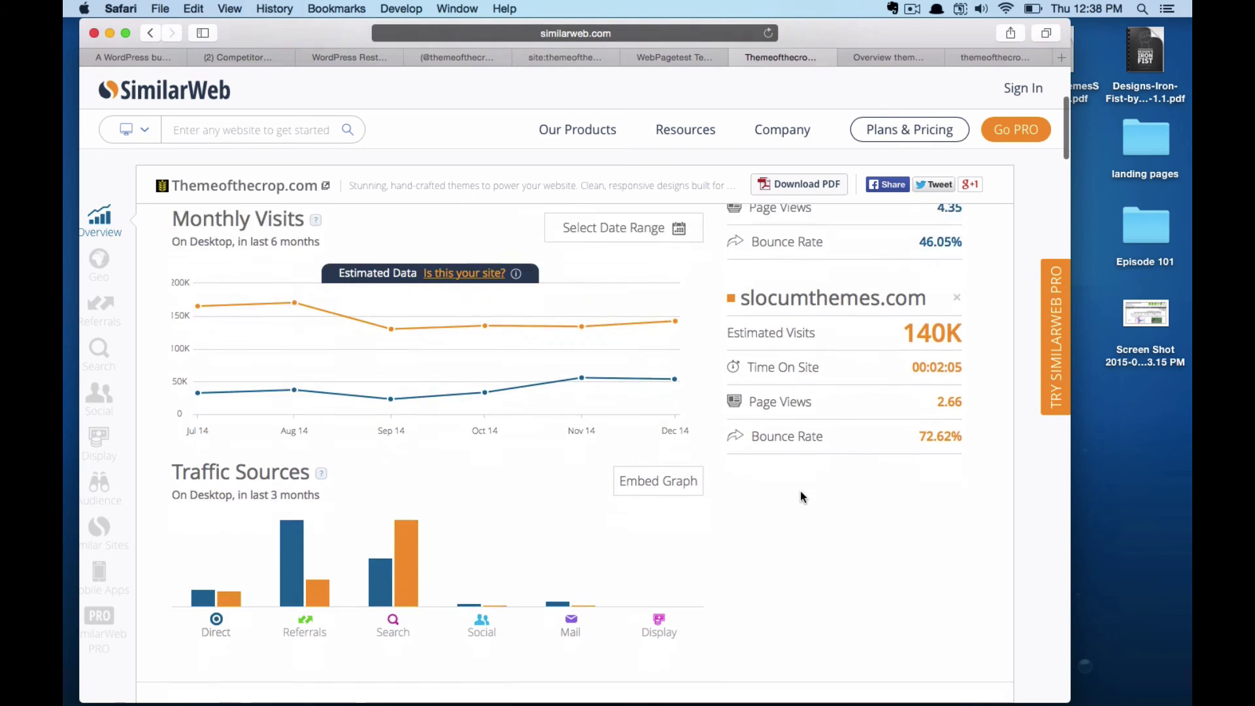
scroll(629, 469, down, 2)
scroll(630, 470, down, 2)
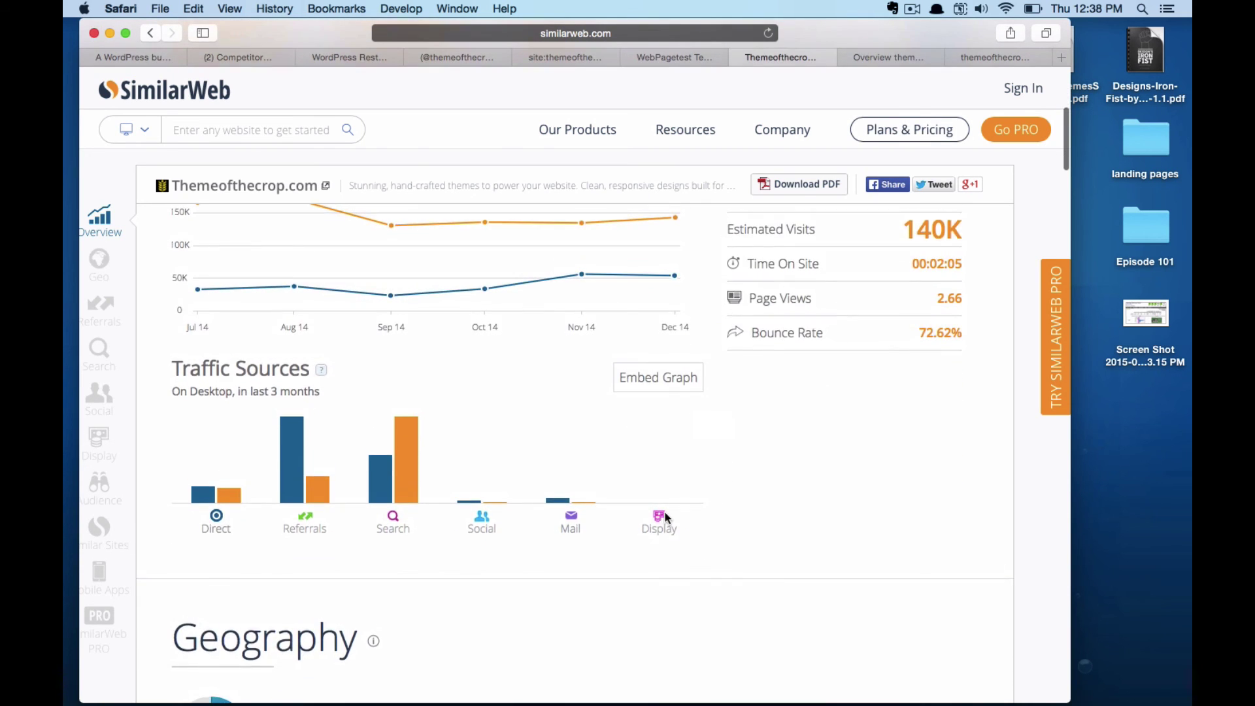
scroll(665, 518, down, 3)
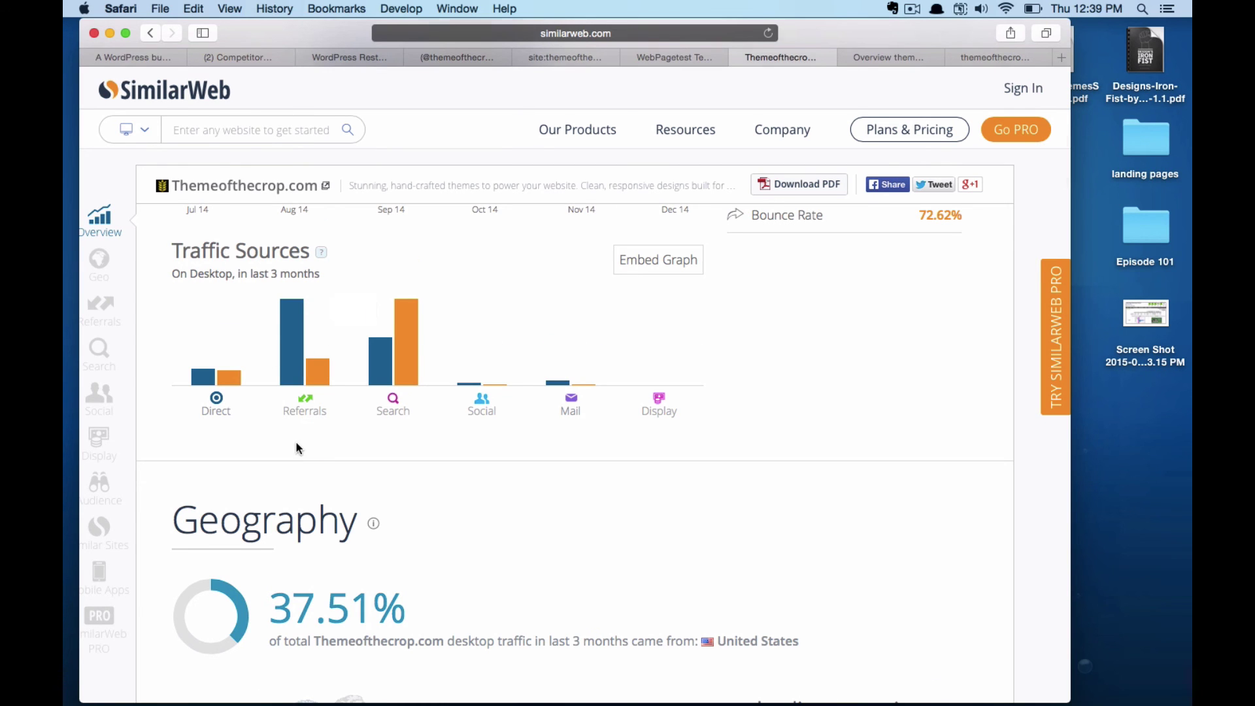
scroll(298, 448, down, 10)
scroll(499, 393, up, 5)
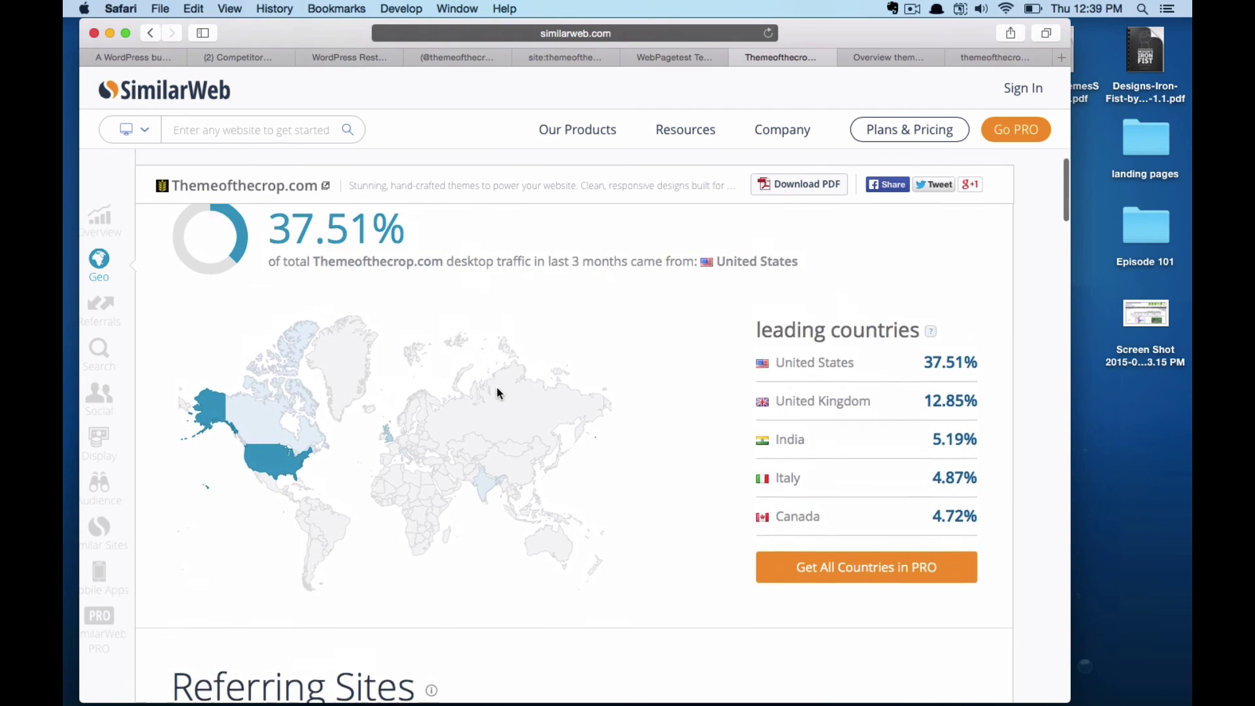
scroll(497, 393, up, 1)
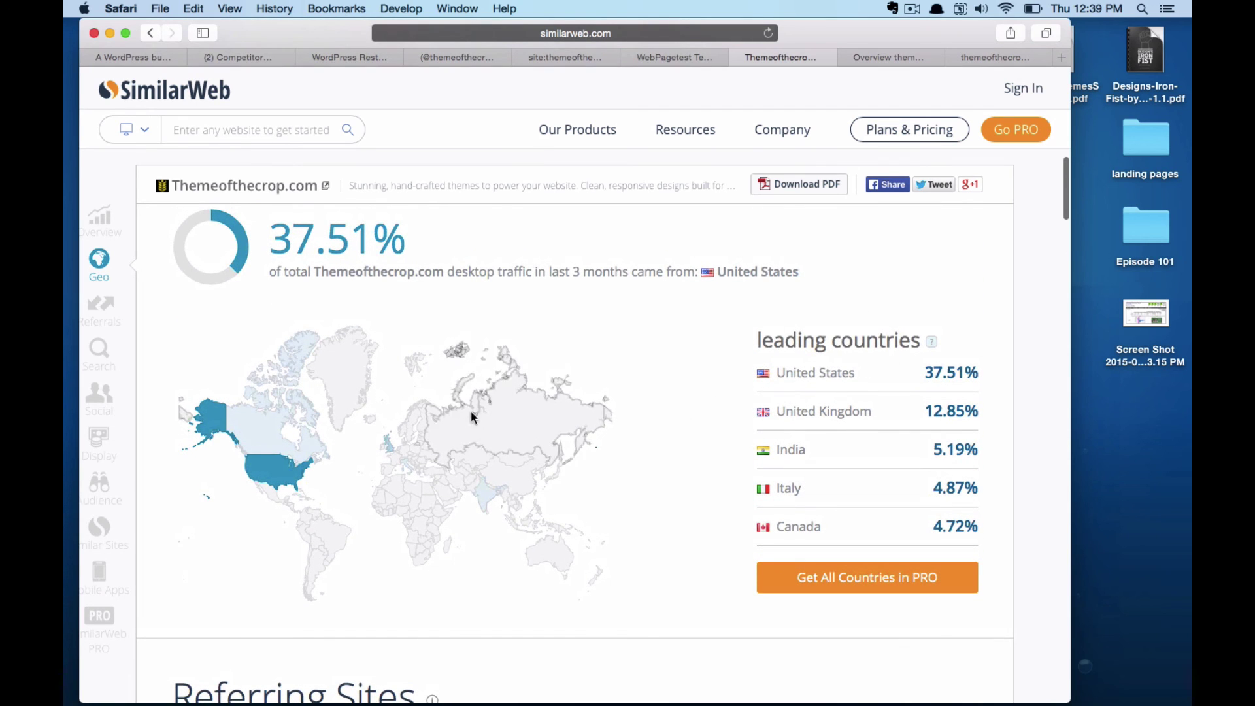
scroll(850, 447, down, 8)
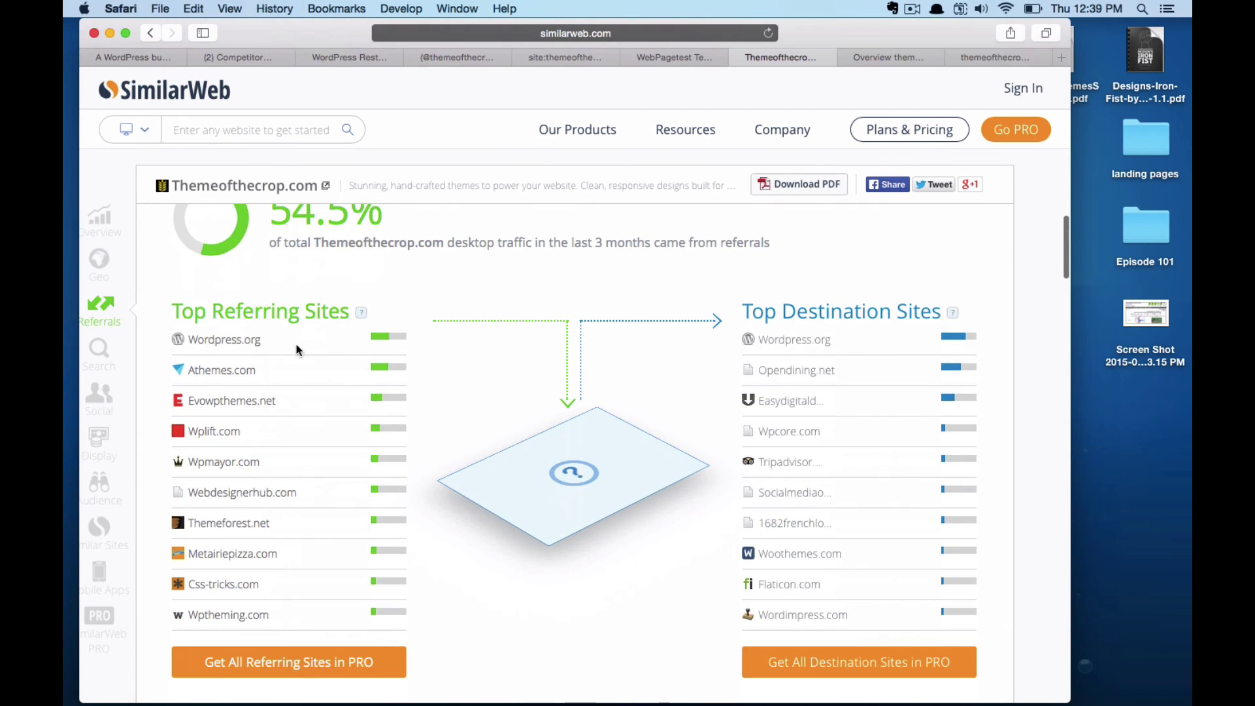
scroll(366, 477, up, 3)
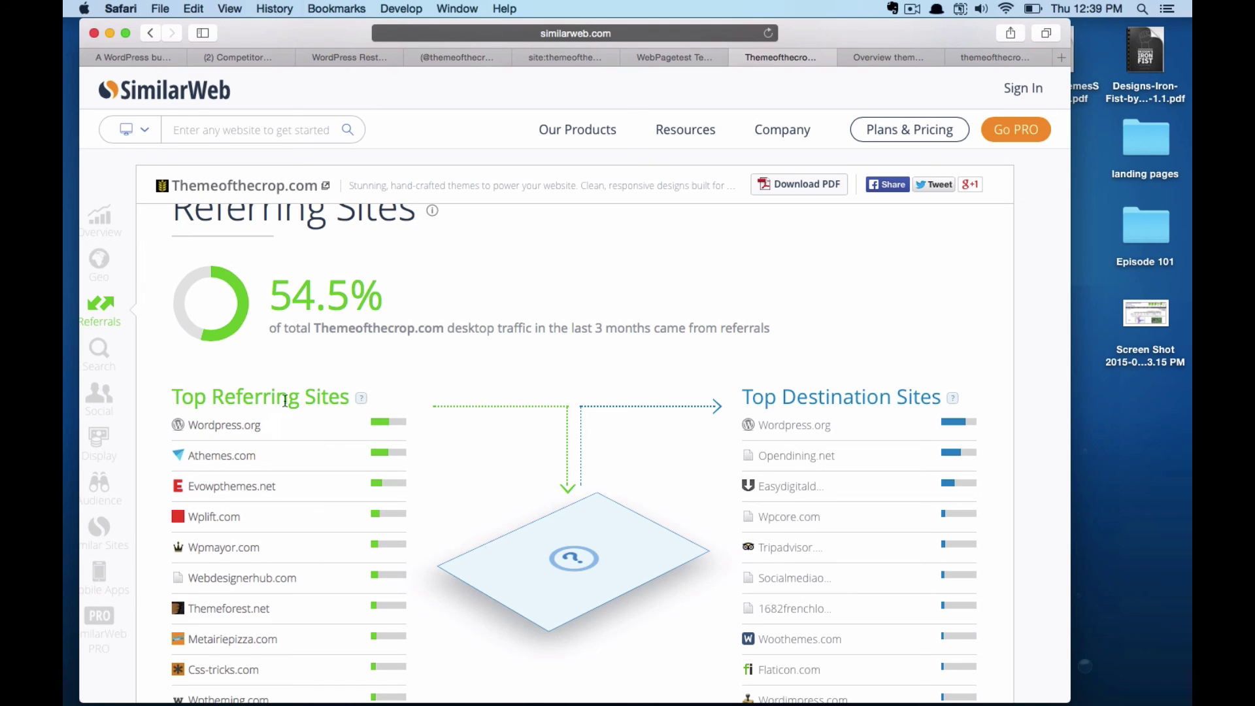
mouse_move(256, 457)
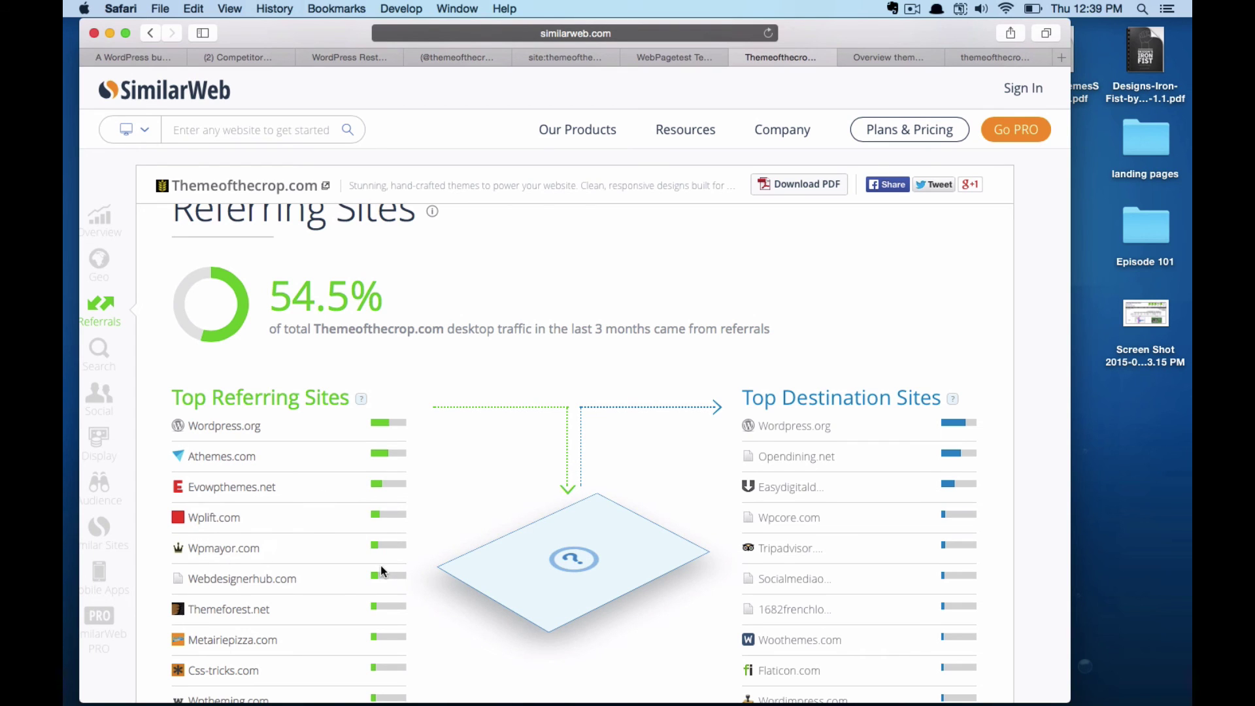
scroll(380, 566, down, 2)
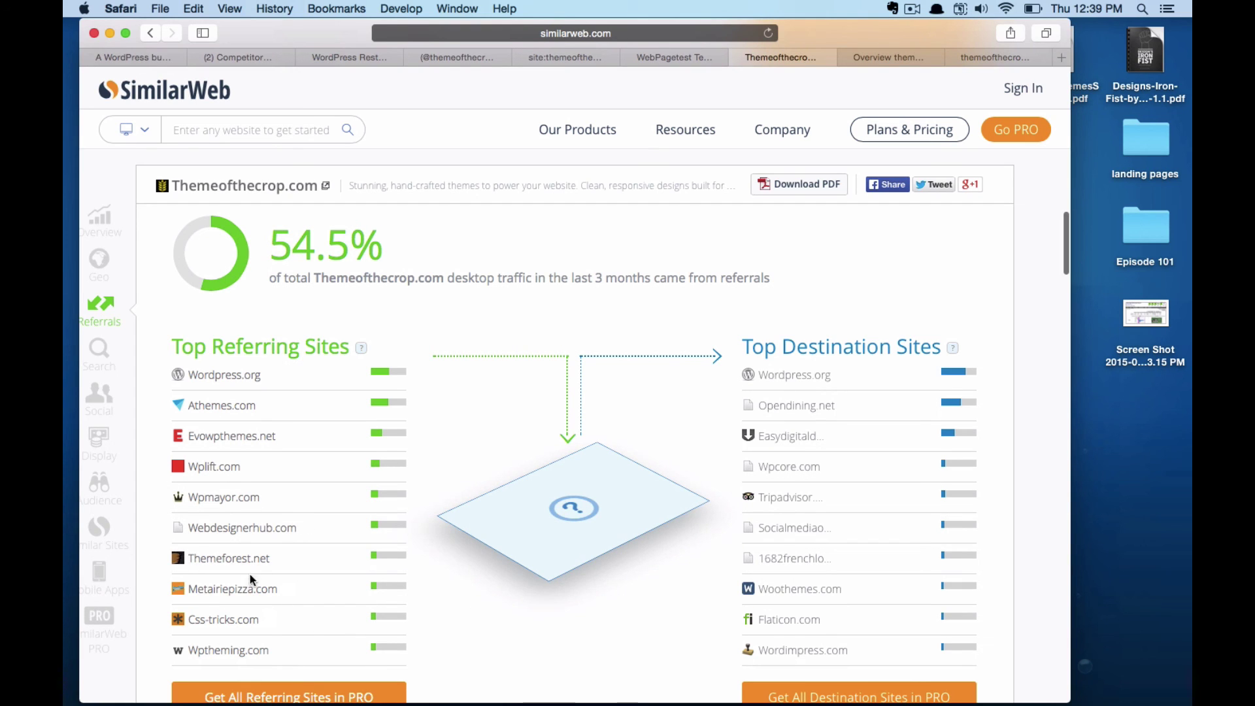
scroll(373, 574, down, 2)
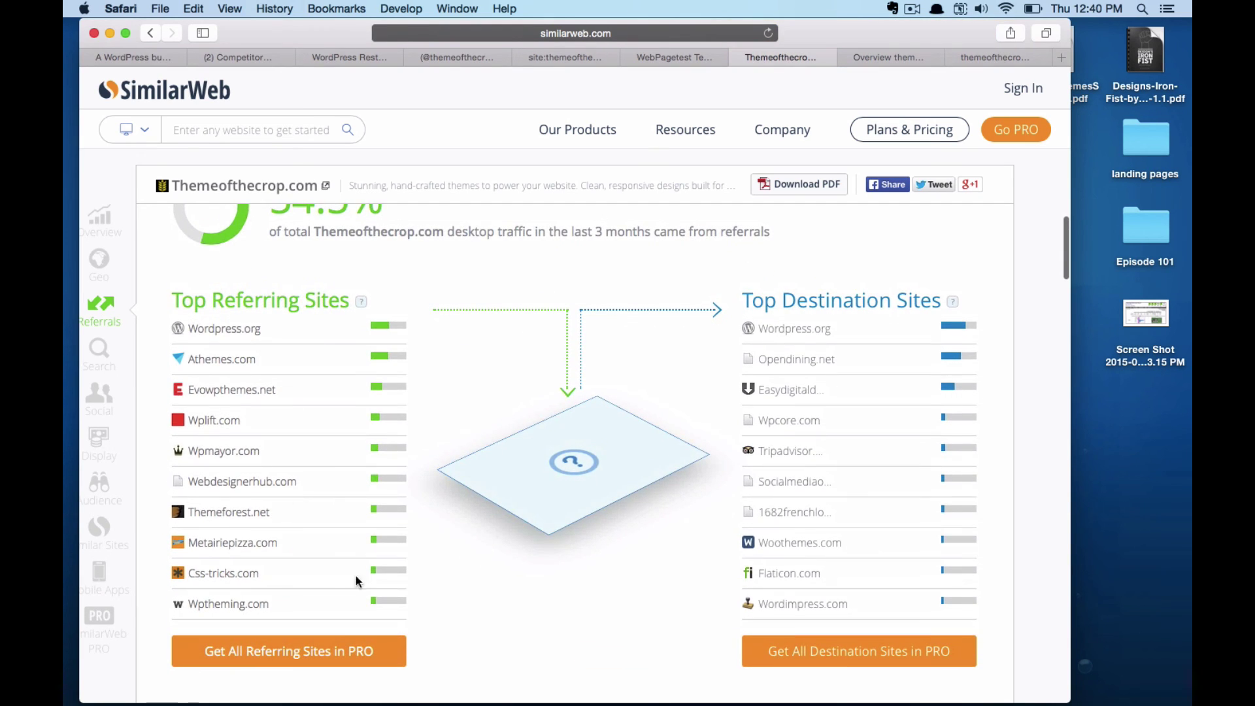
scroll(324, 482, up, 20)
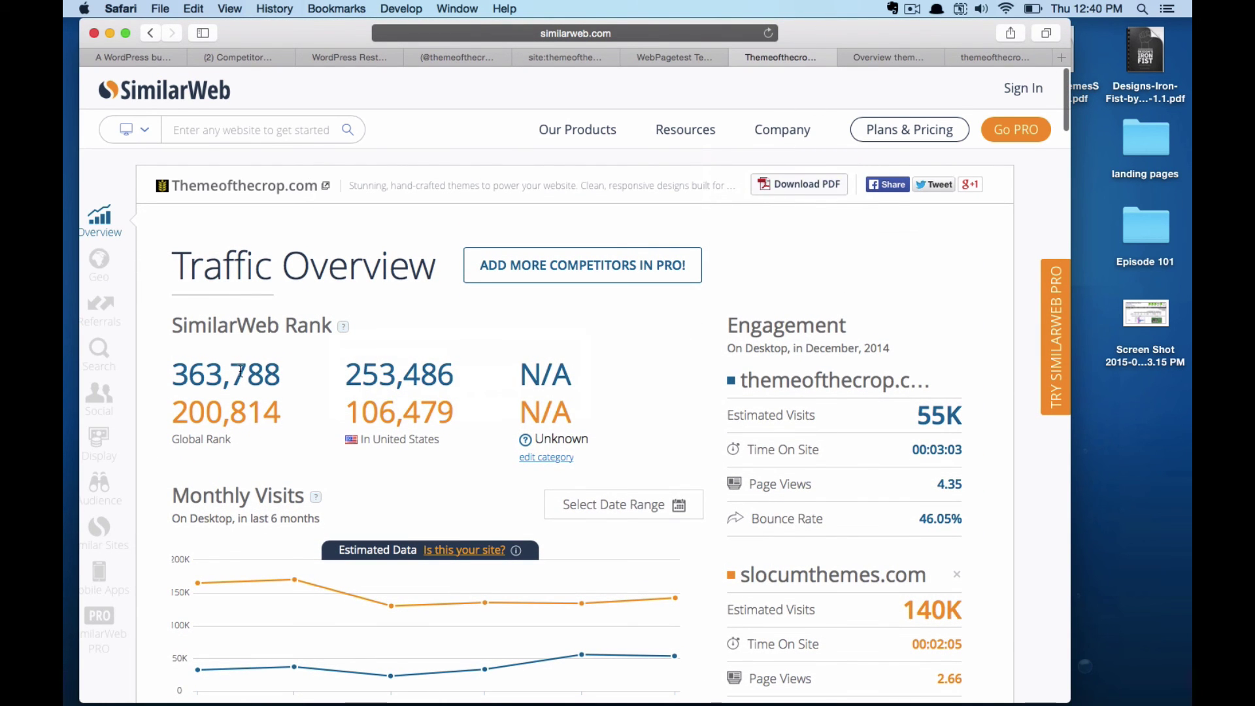
- Save a screenshot of the SimilarWeb Traffic Overview area to the desktop
key(super+shift+4)
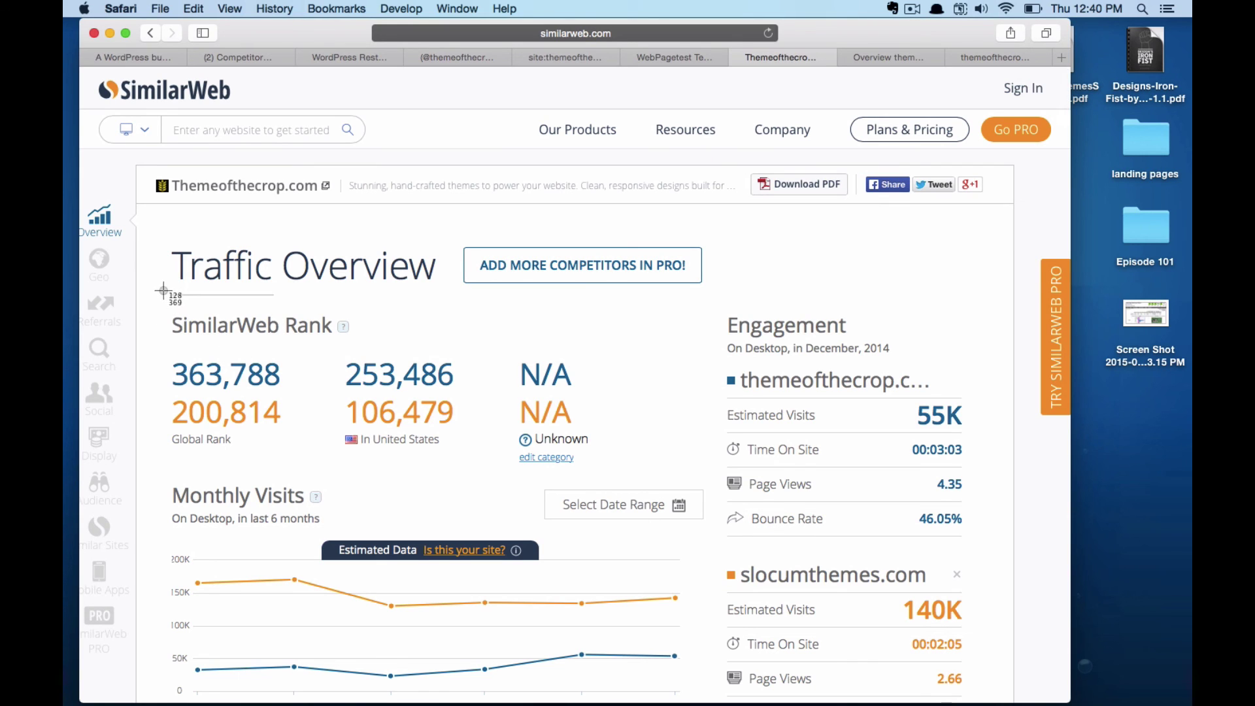
drag(167, 221, 730, 547)
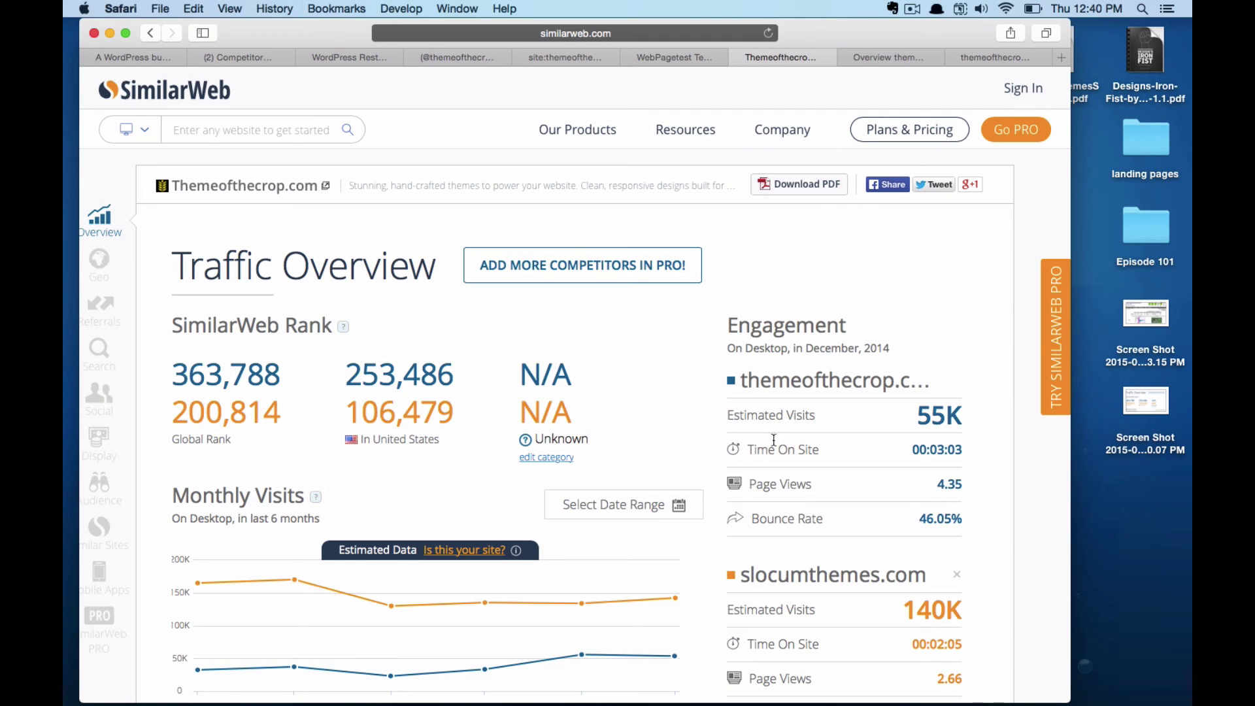
click(883, 56)
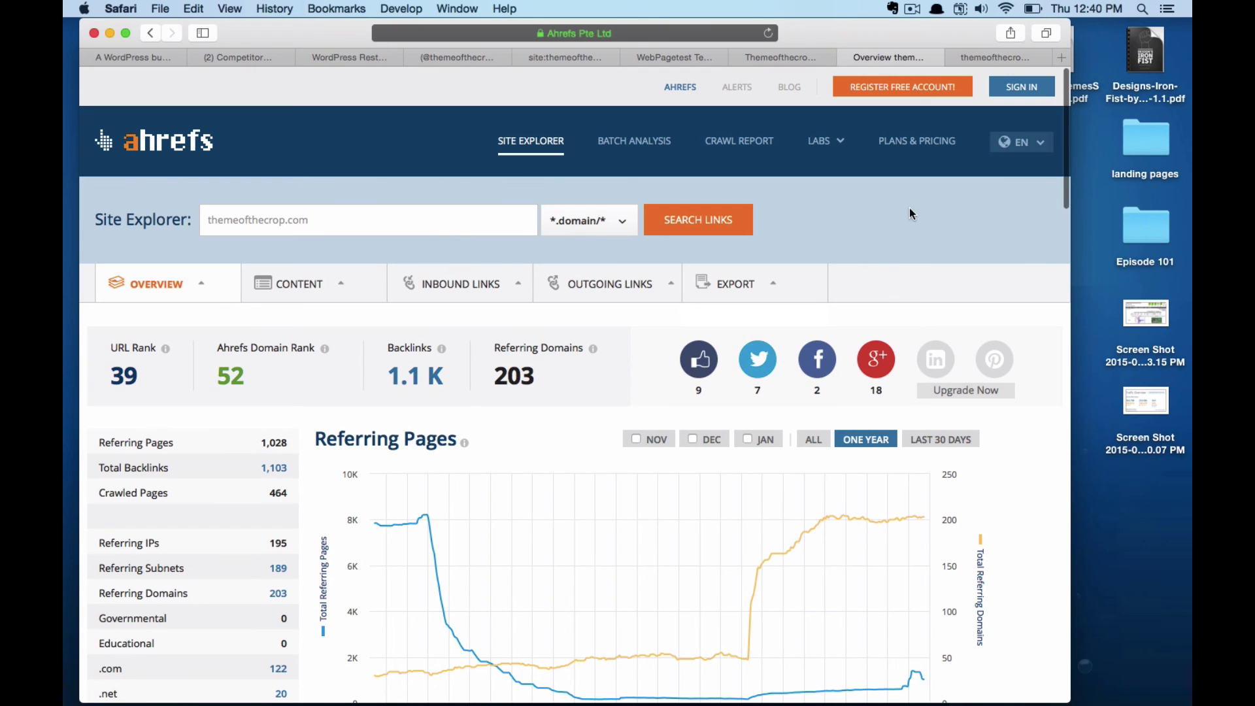
- Review the Ahrefs overview for themeofthecrop.com: 1,103 backlinks (495 dofollow, 597 nofollow) from 203 referring domains
scroll(981, 190, down, 10)
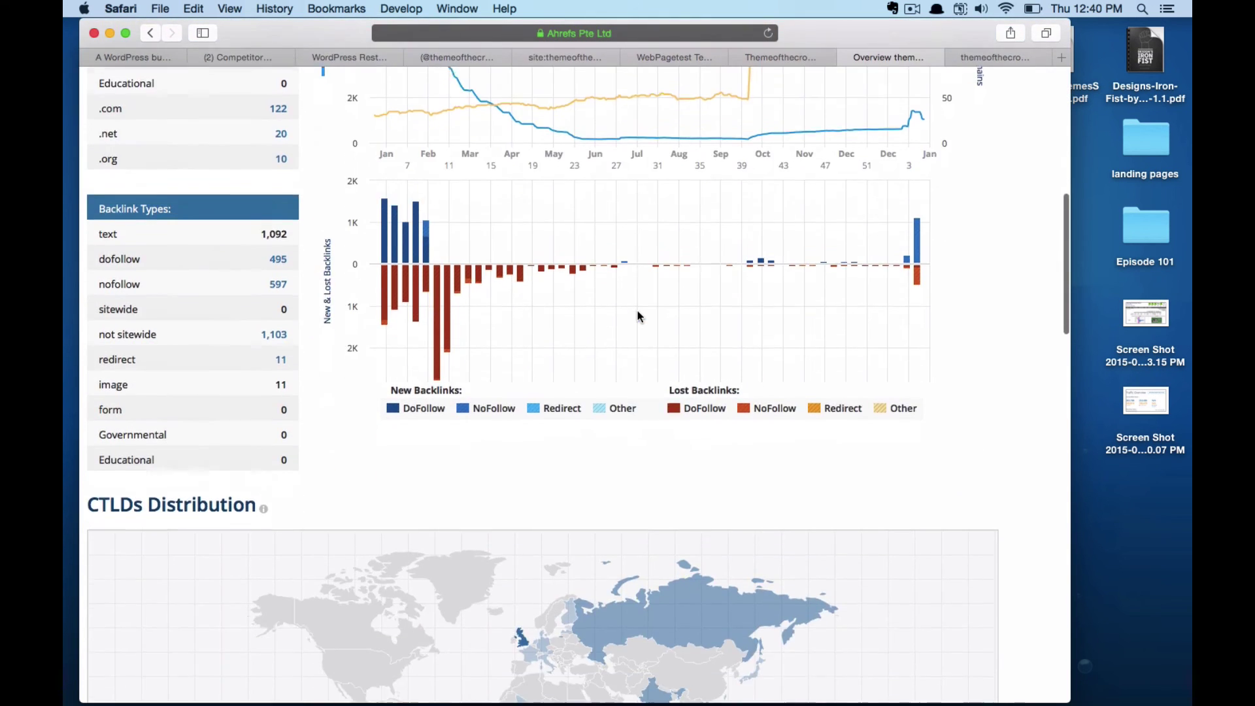
scroll(639, 316, up, 15)
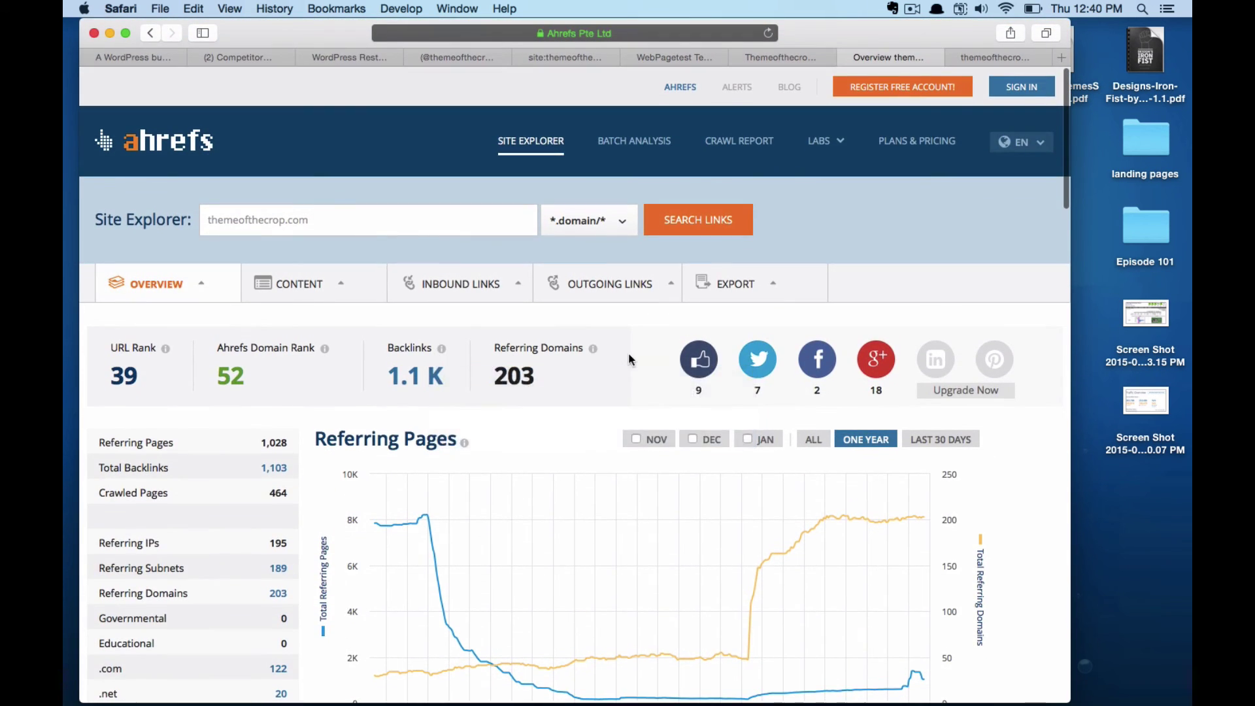
click(366, 217)
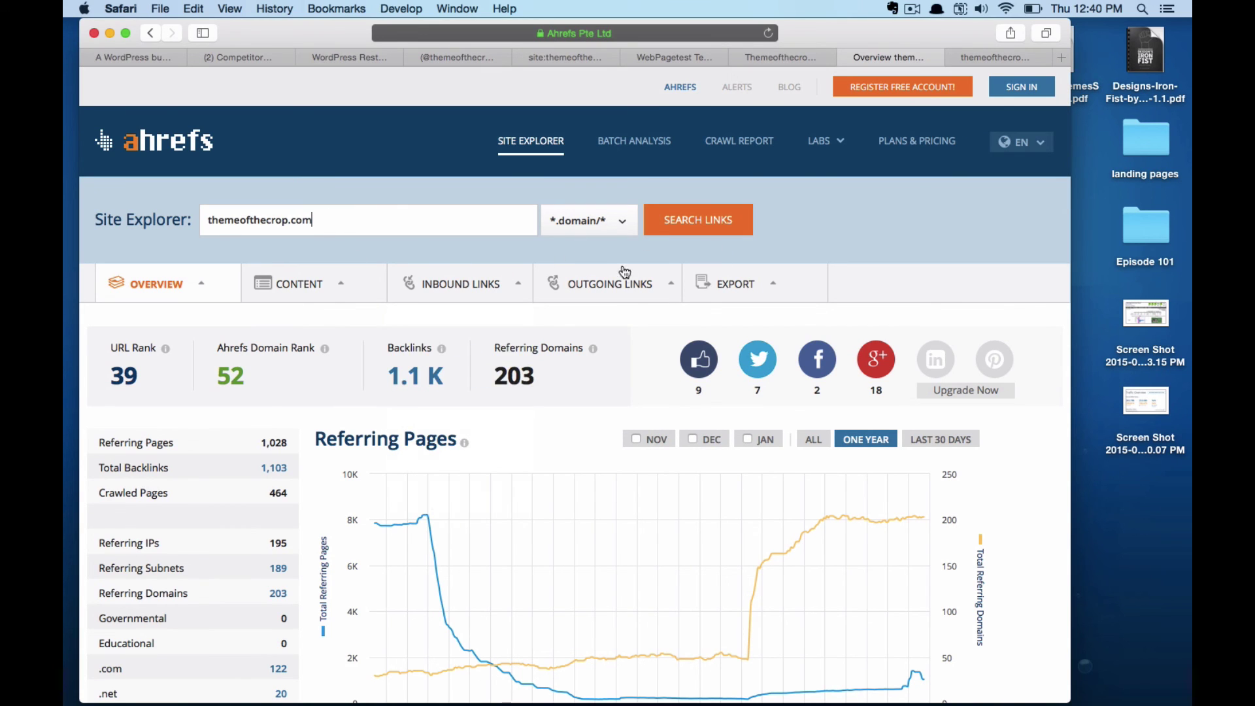
scroll(581, 386, down, 3)
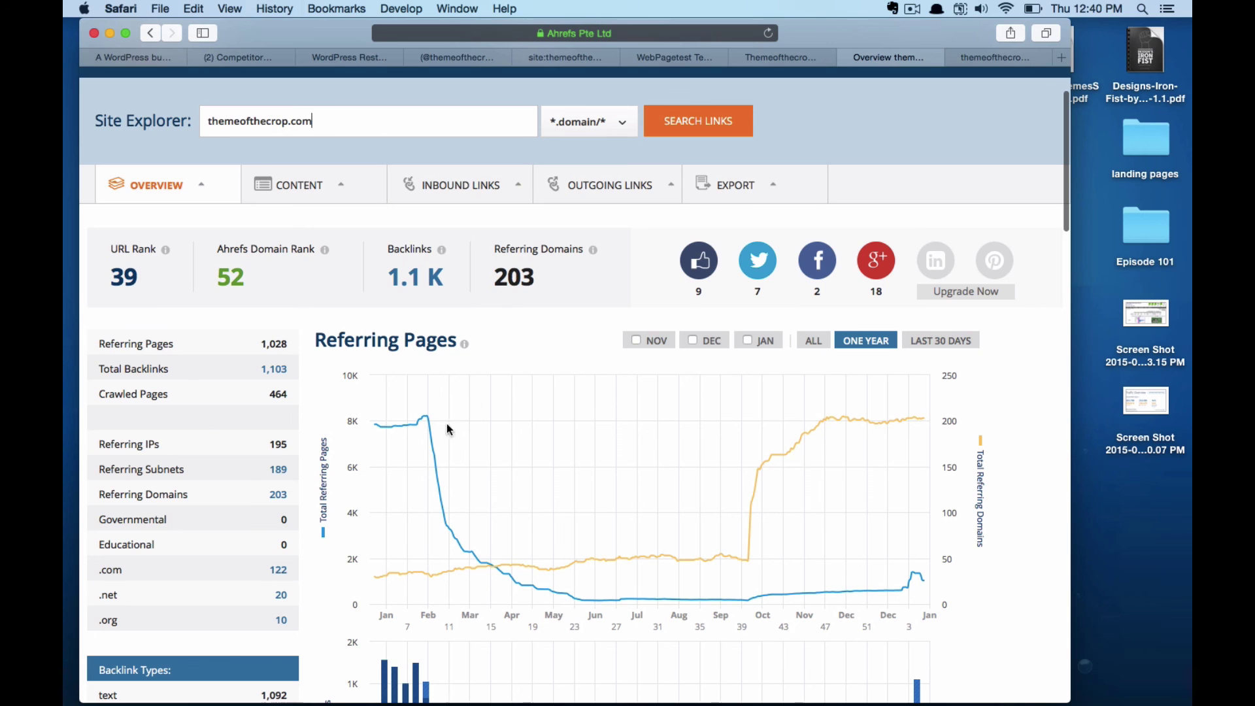
scroll(501, 516, down, 1)
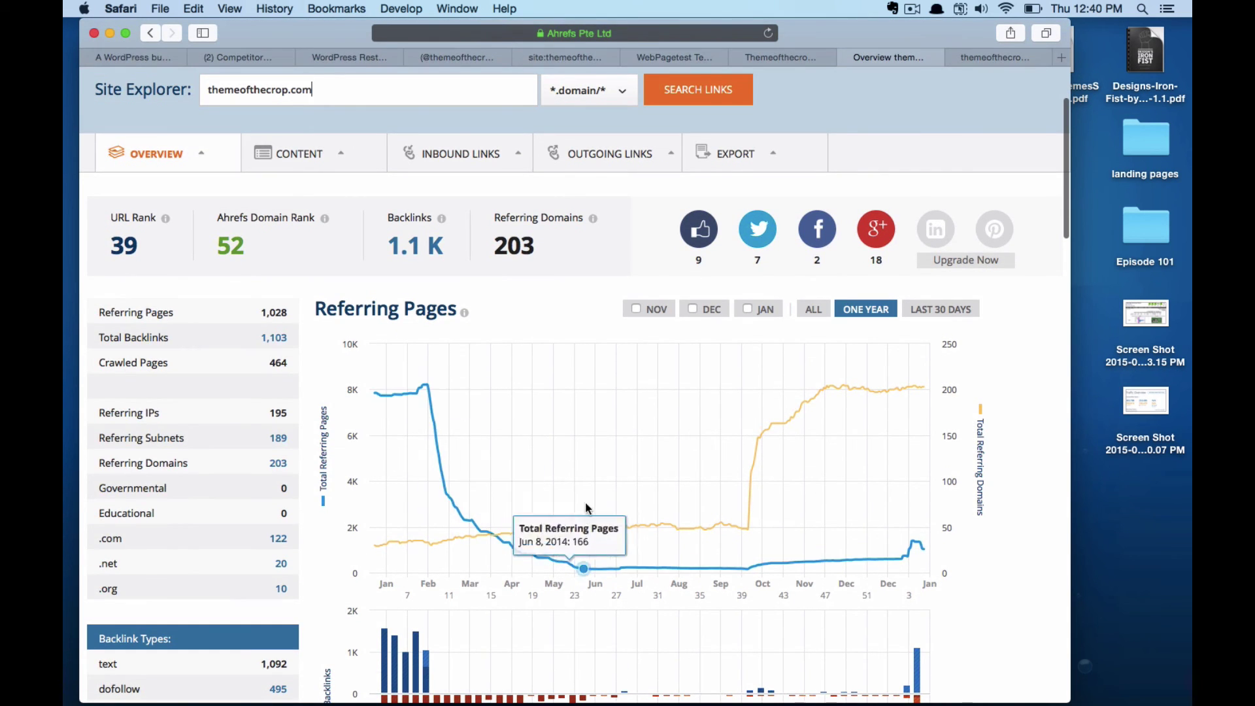
scroll(311, 442, down, 4)
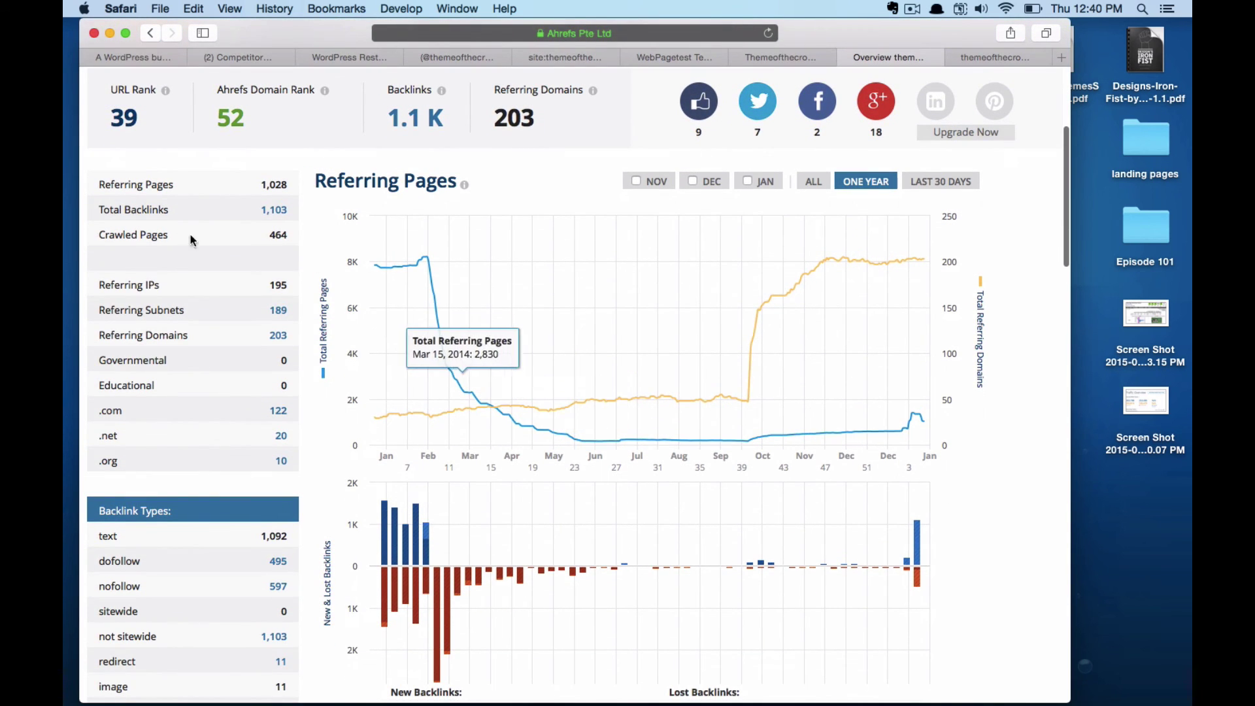
scroll(236, 330, down, 2)
scroll(361, 338, up, 5)
scroll(360, 338, up, 1)
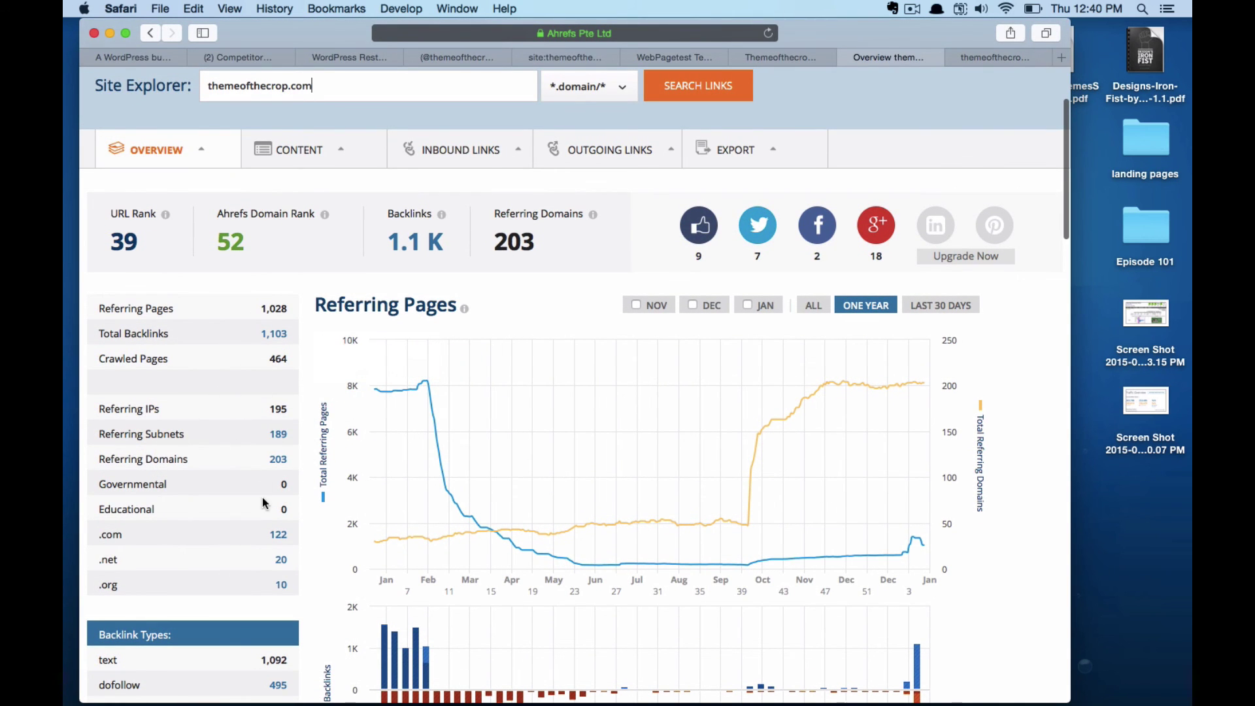
scroll(420, 458, down, 5)
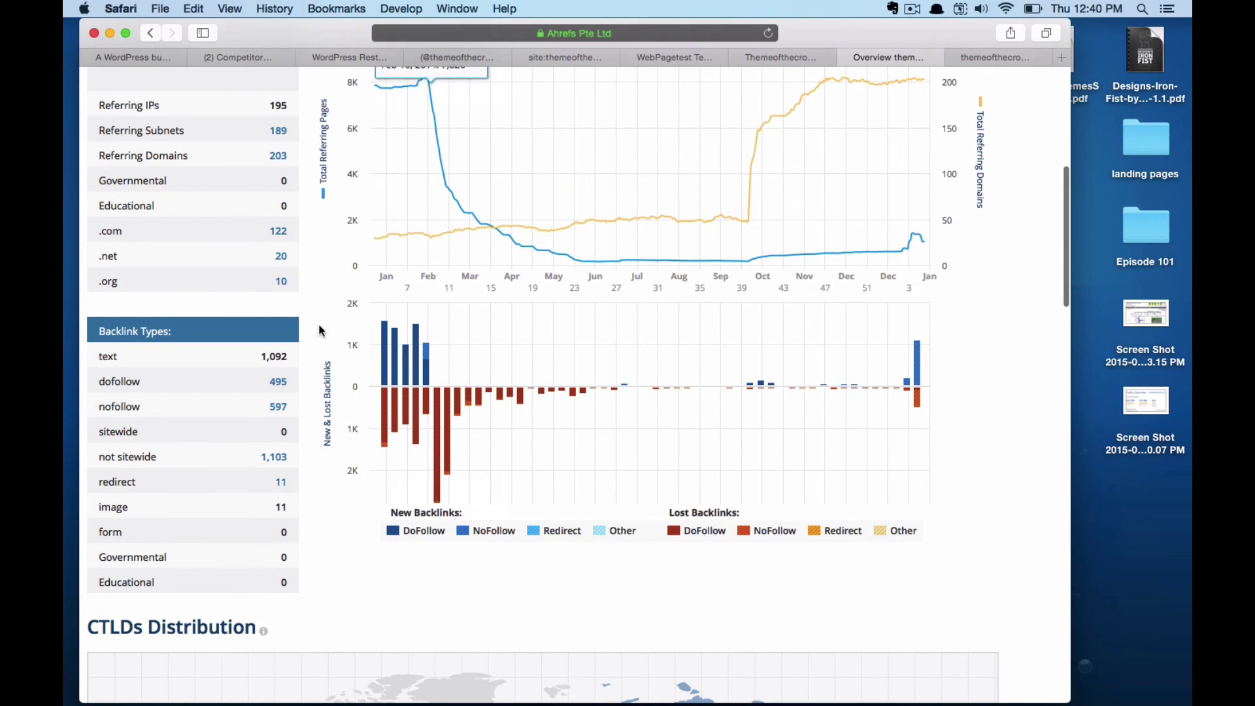
scroll(297, 225, up, 1)
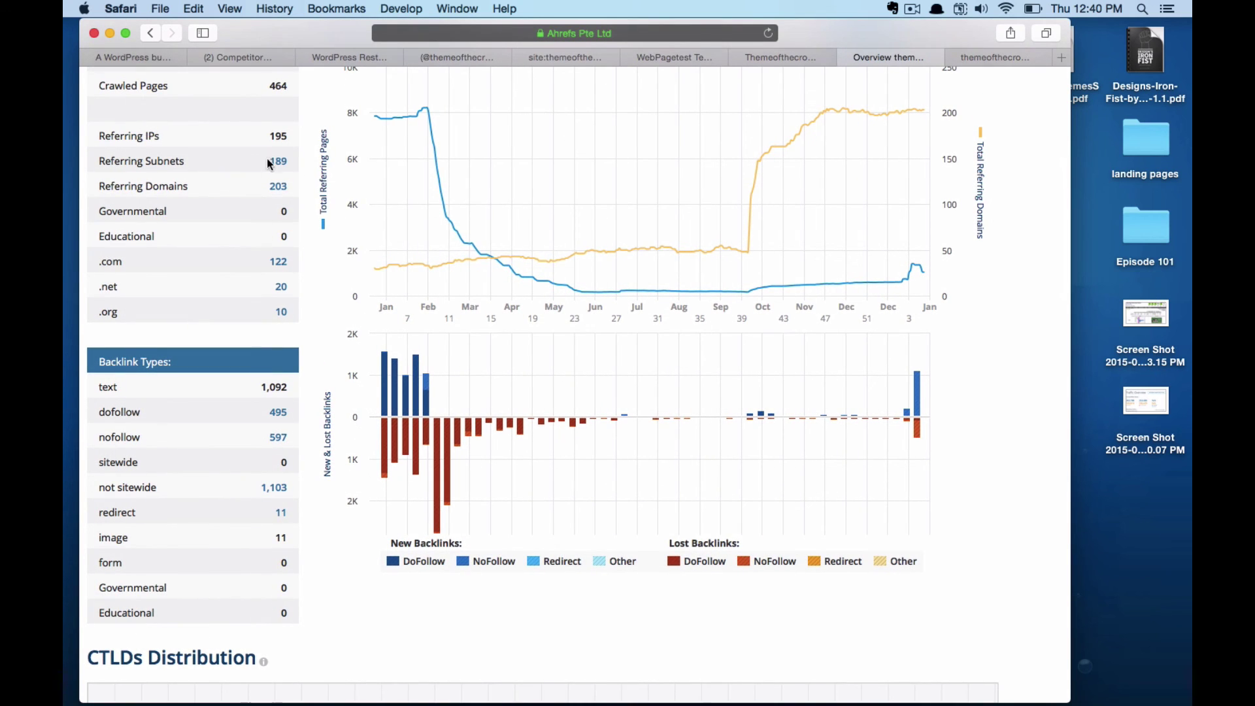
mouse_move(282, 189)
- Open and browse the list of 203 referring domains for themeofthecrop.com
click(286, 189)
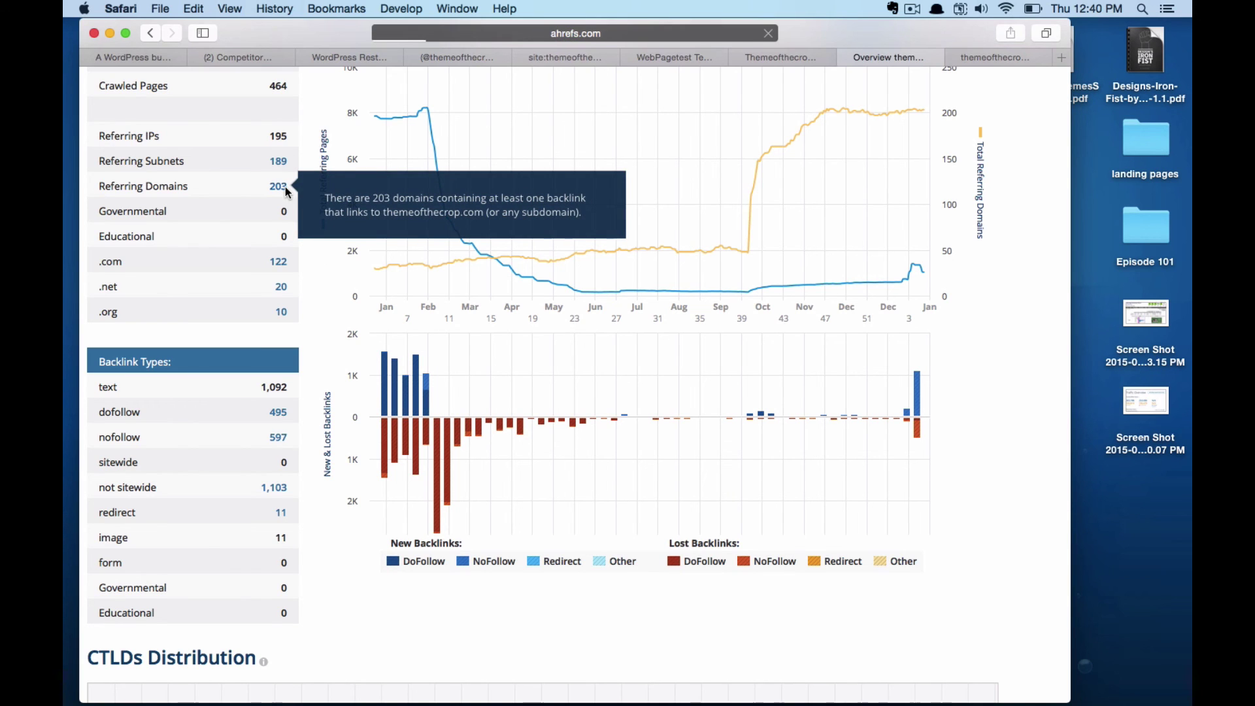
scroll(403, 456, down, 2)
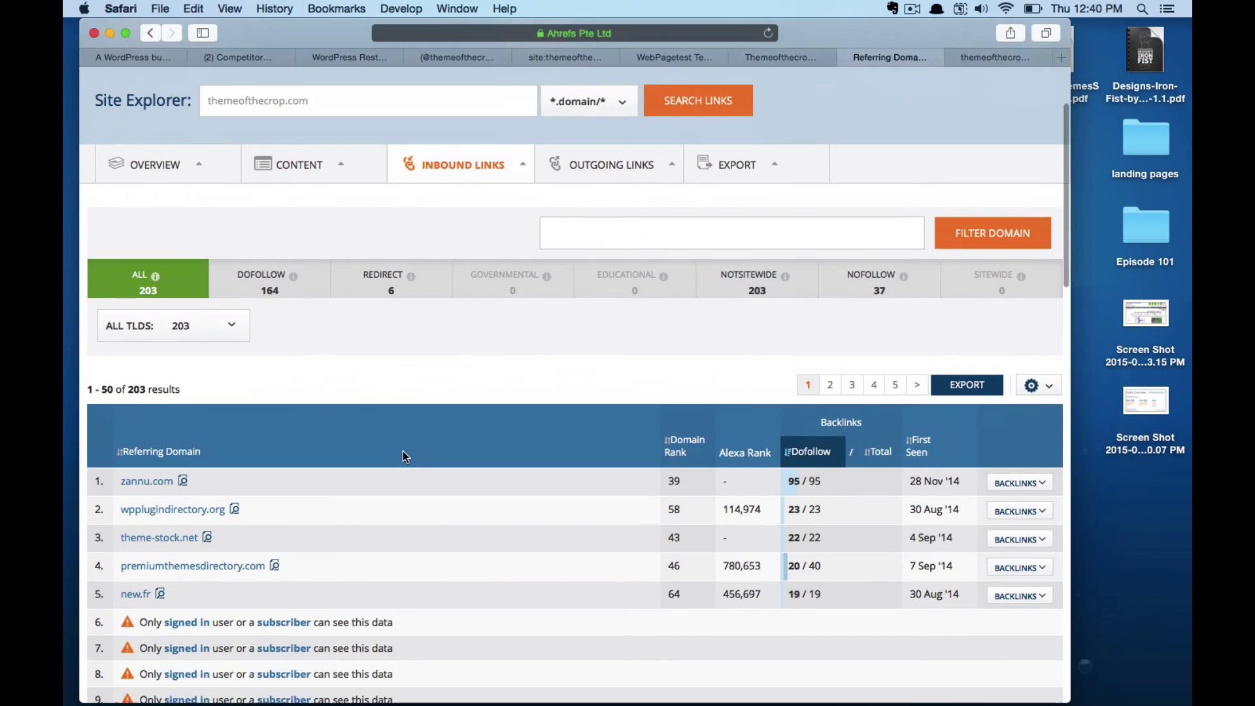
scroll(403, 456, down, 1)
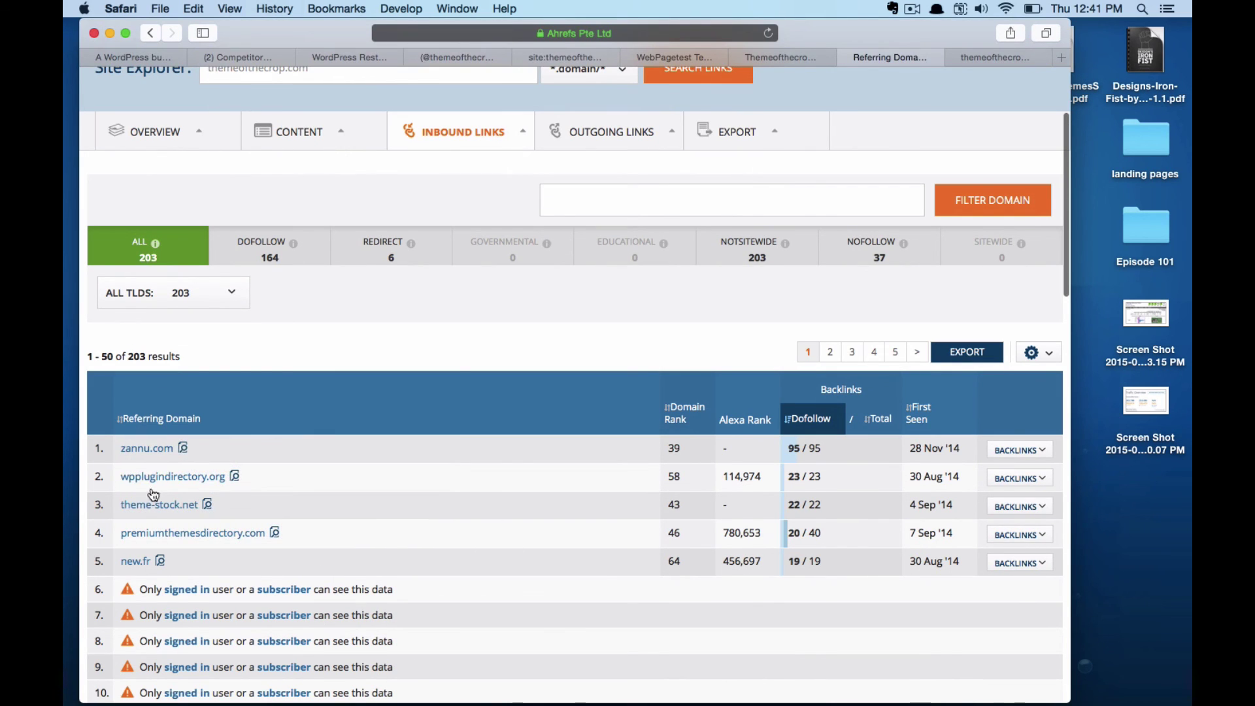
- Return to the site overview and browse the Anchors Cloud and Anchor Phrases sections
click(151, 33)
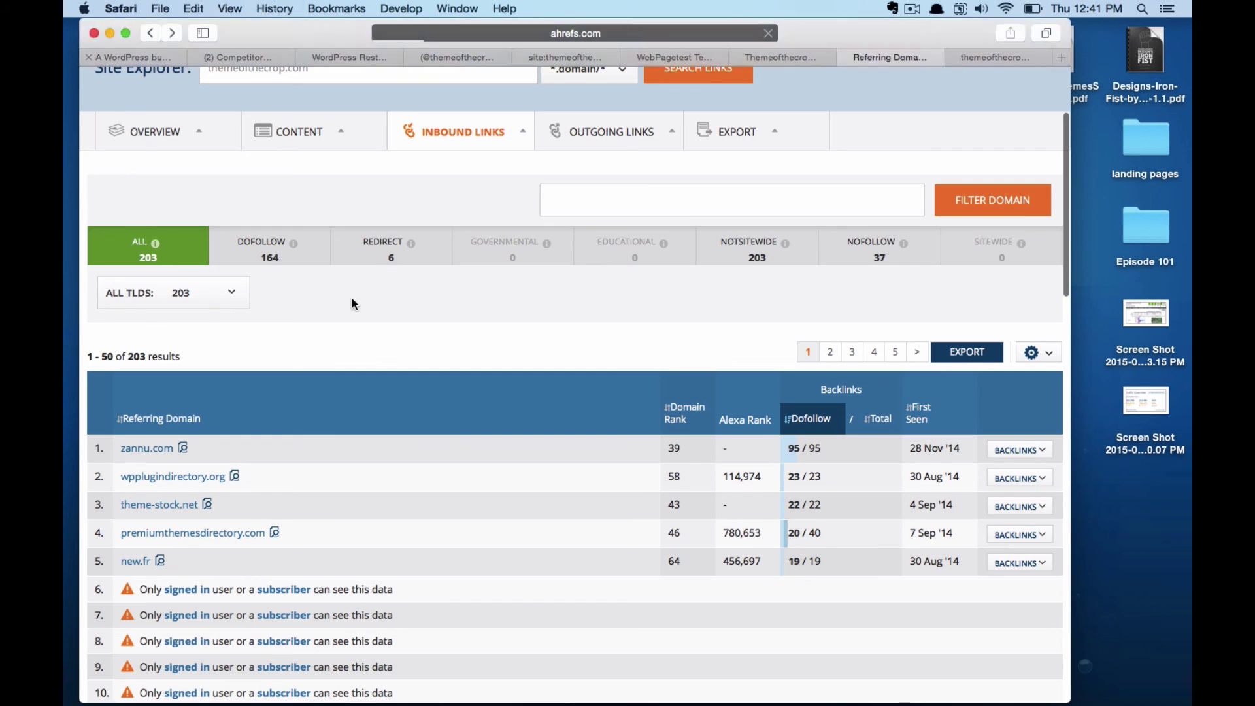
scroll(463, 485, down, 10)
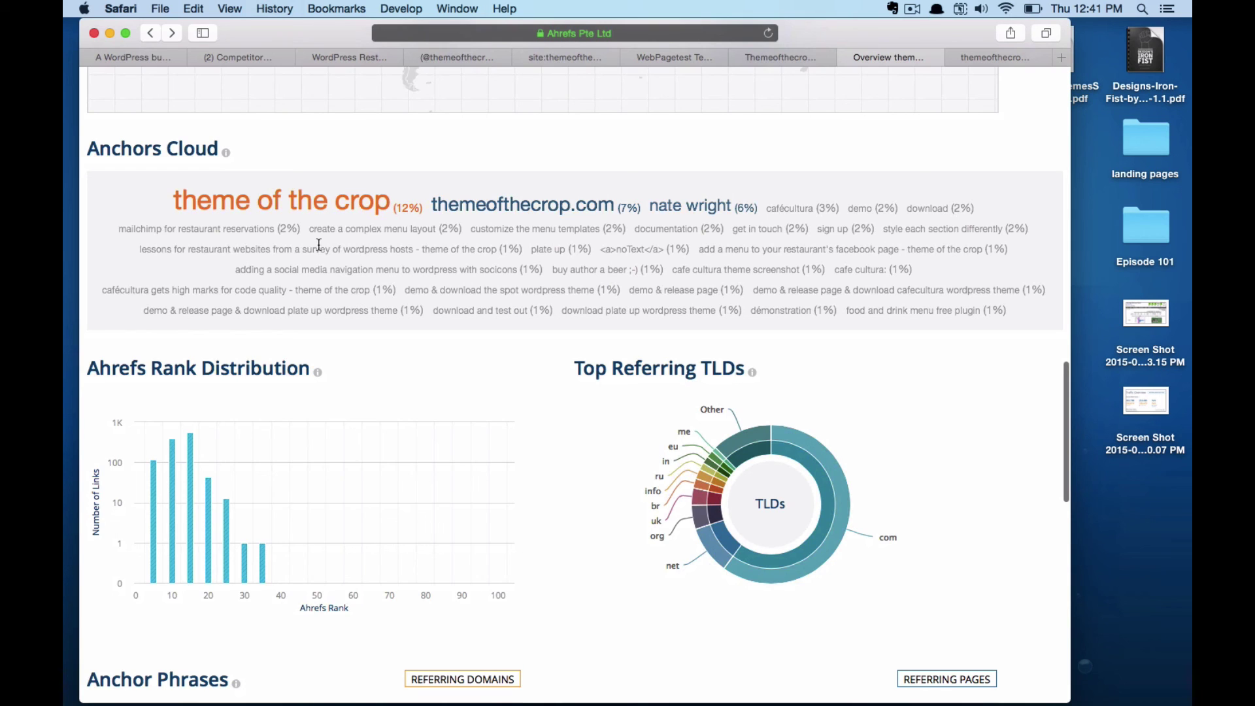
scroll(319, 245, down, 8)
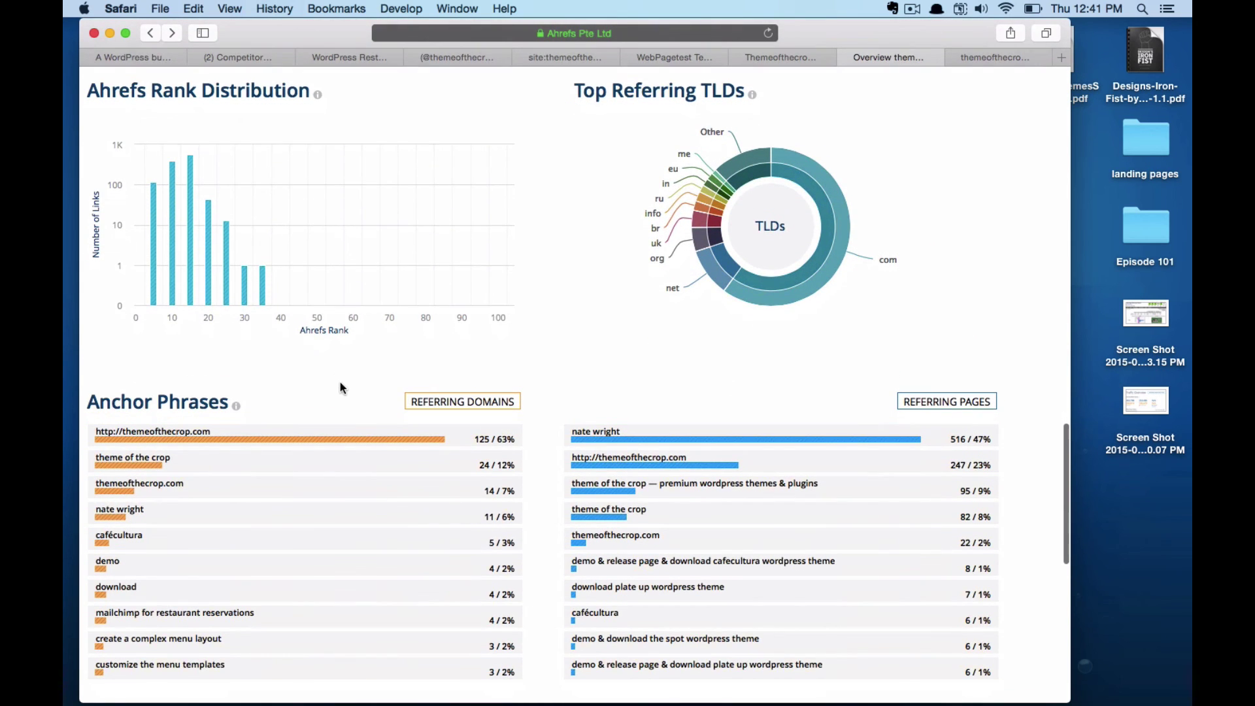
scroll(441, 497, down, 12)
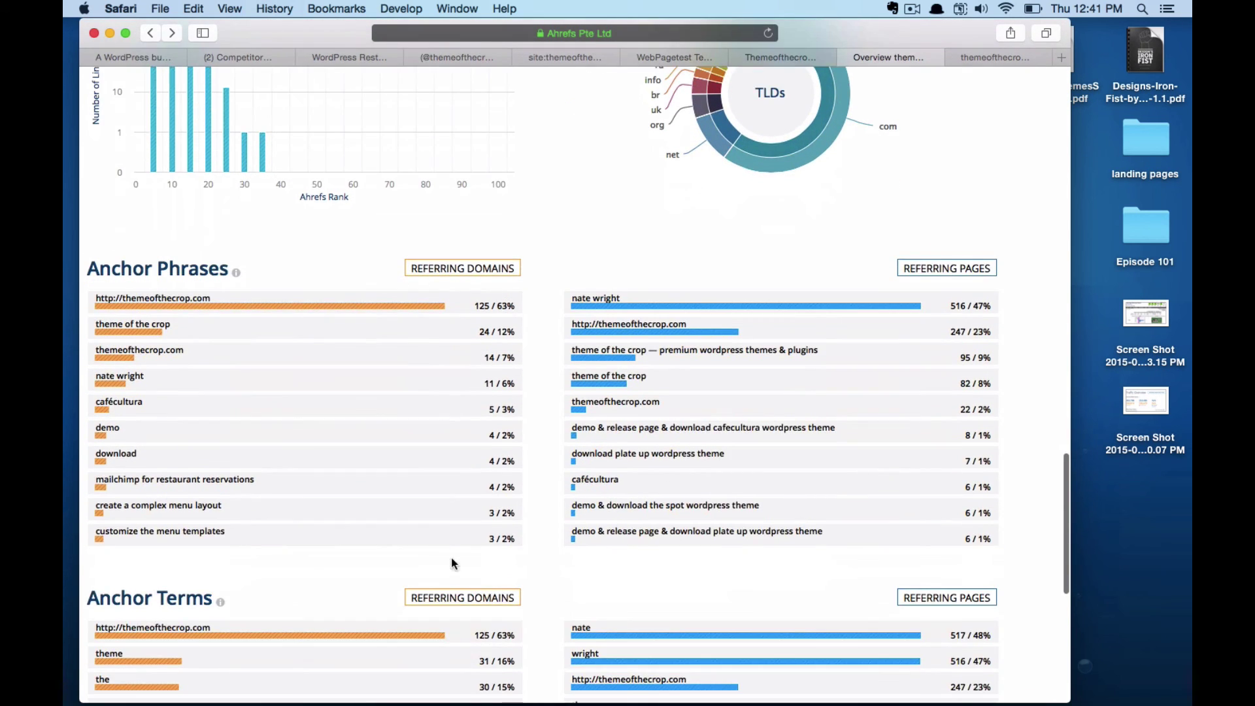
scroll(454, 520, up, 20)
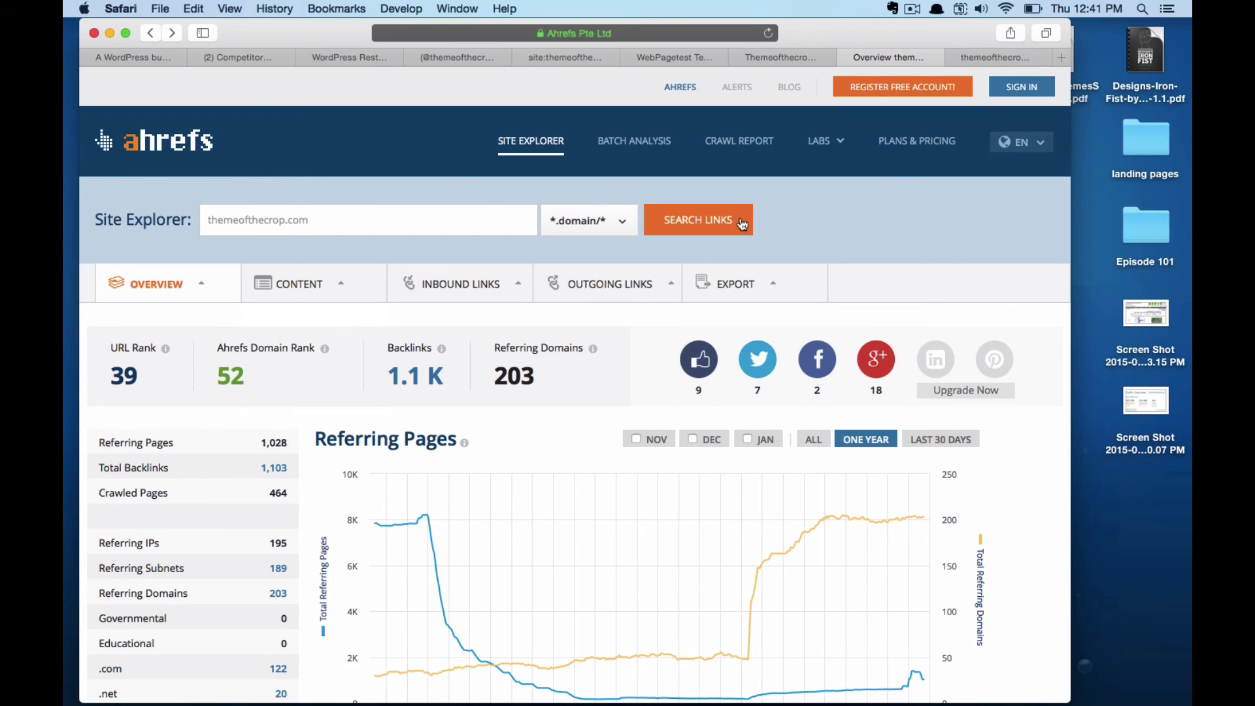
- Browse BuzzSumo's most-shared themeofthecrop.com content from the past year, led by two 21-share posts
click(993, 55)
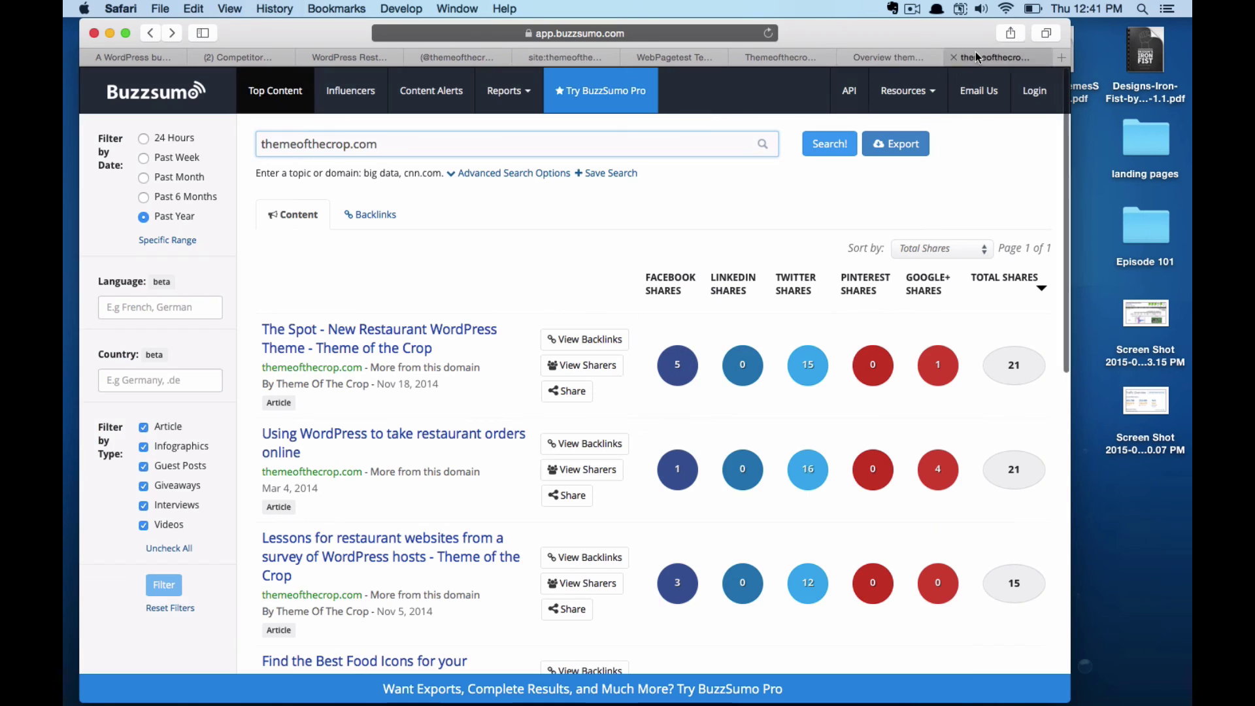
scroll(464, 299, up, 2)
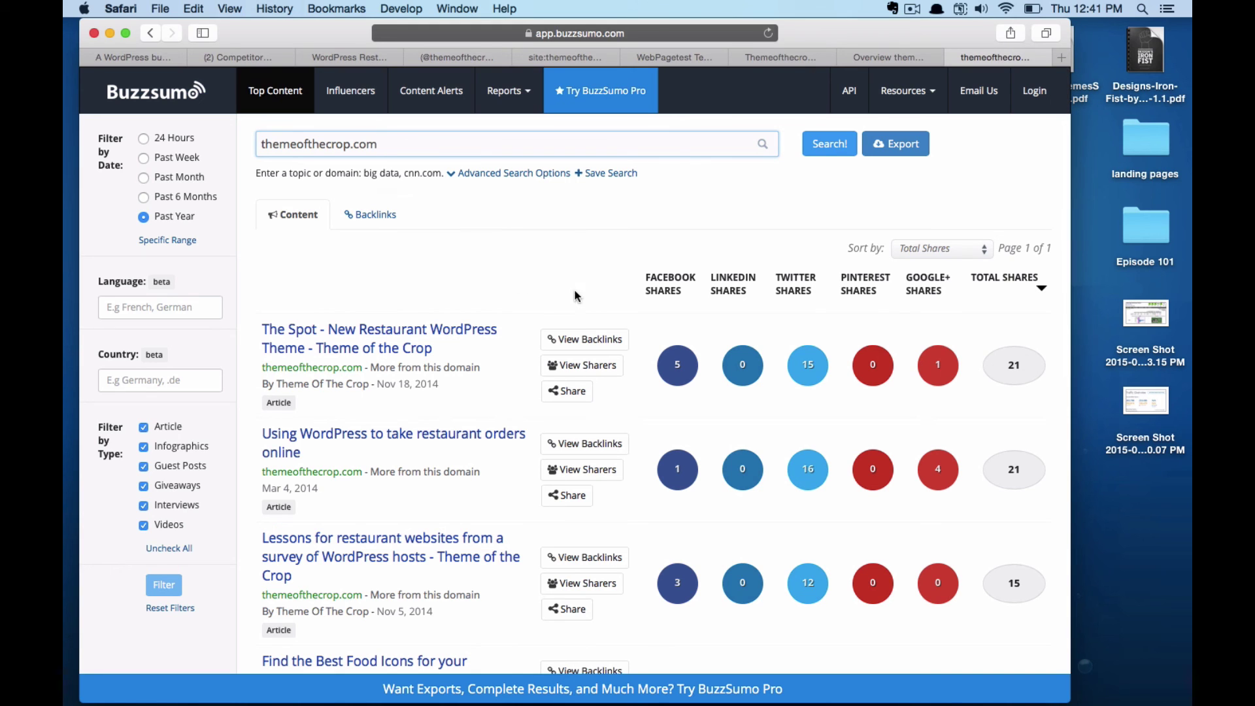
click(890, 60)
click(994, 58)
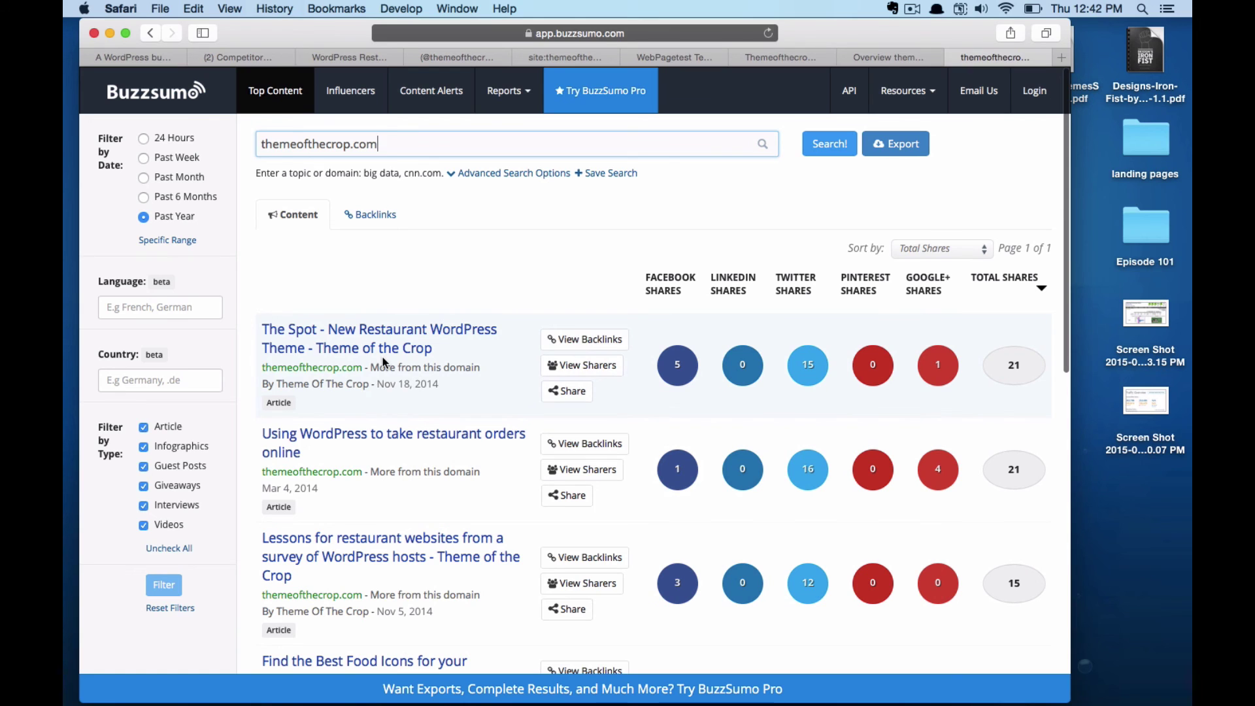
scroll(547, 367, down, 2)
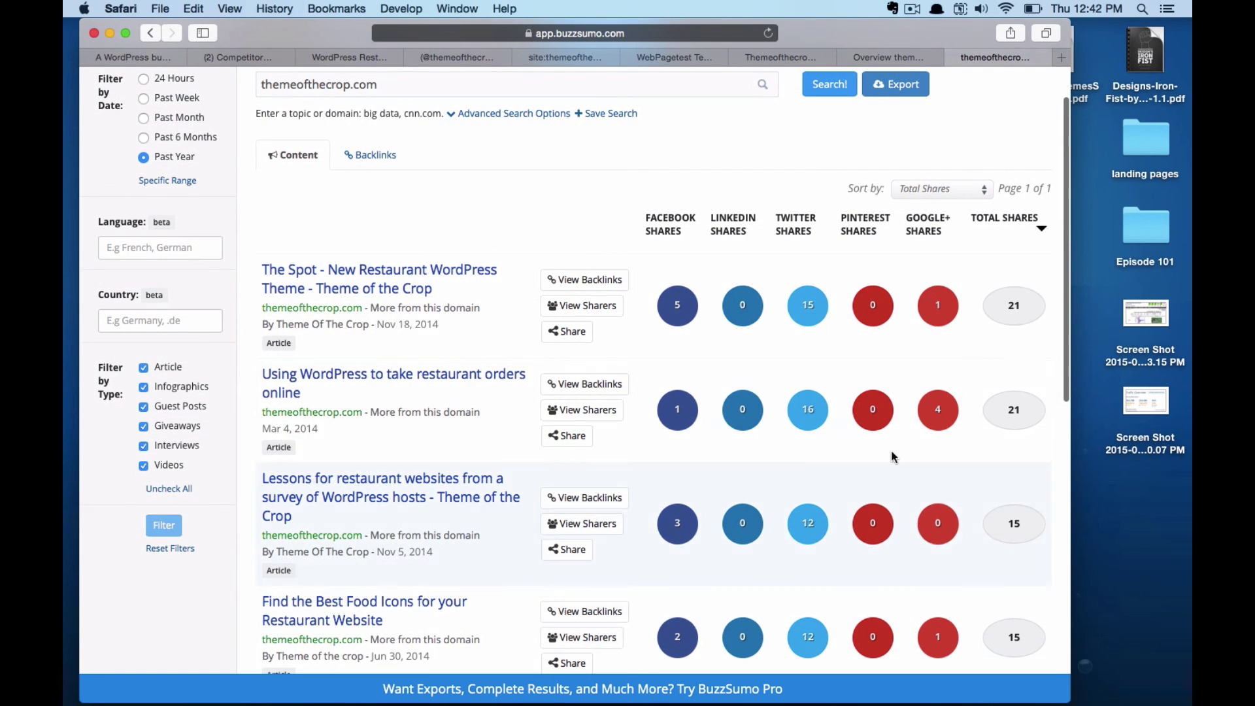
scroll(715, 548, down, 1)
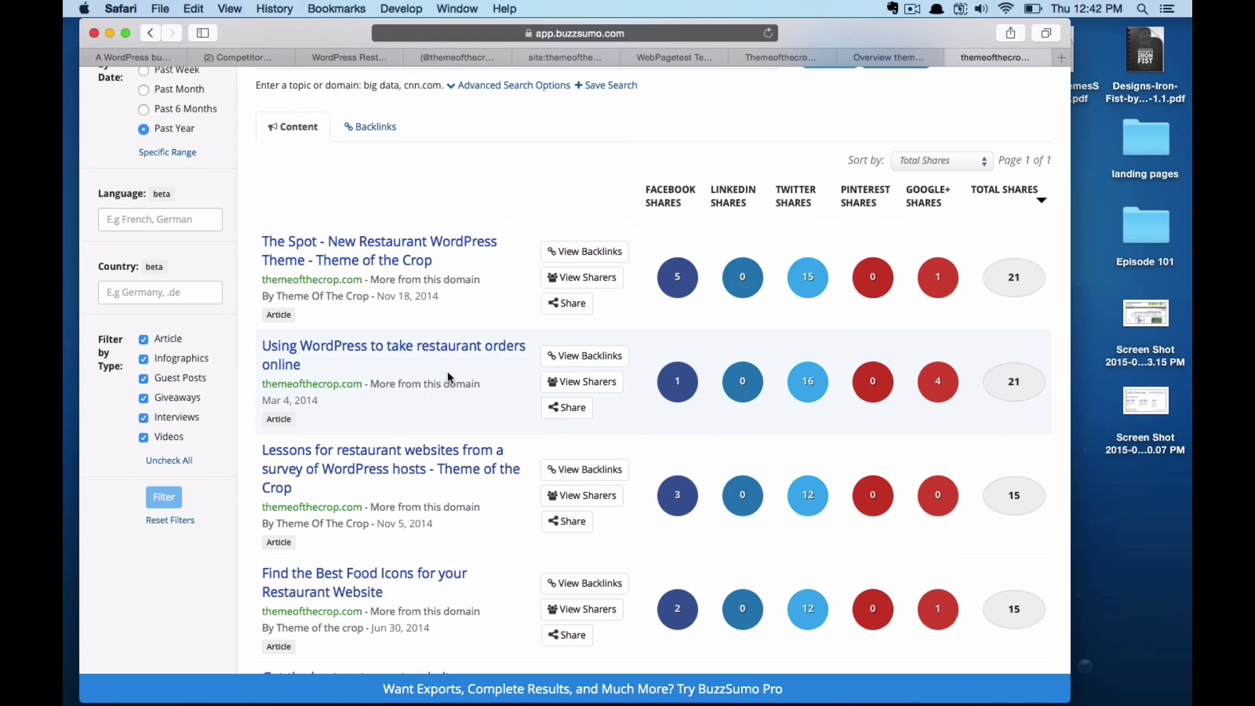
scroll(448, 378, down, 2)
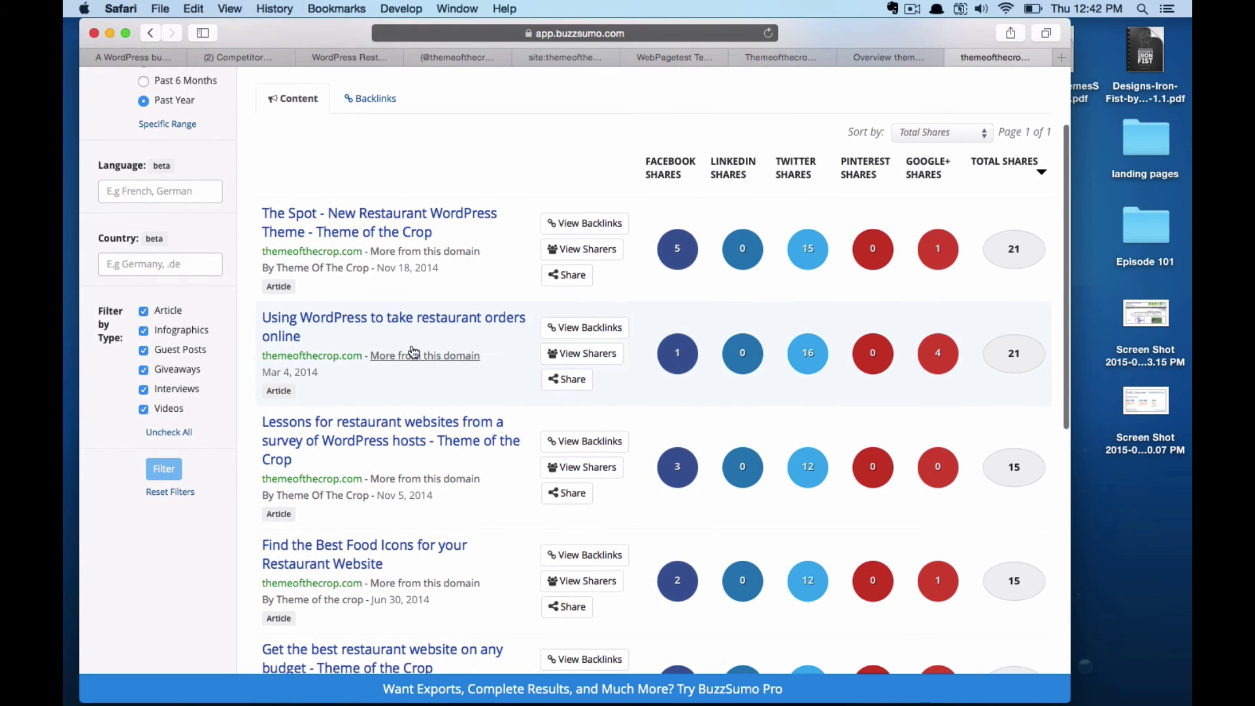
scroll(462, 340, up, 5)
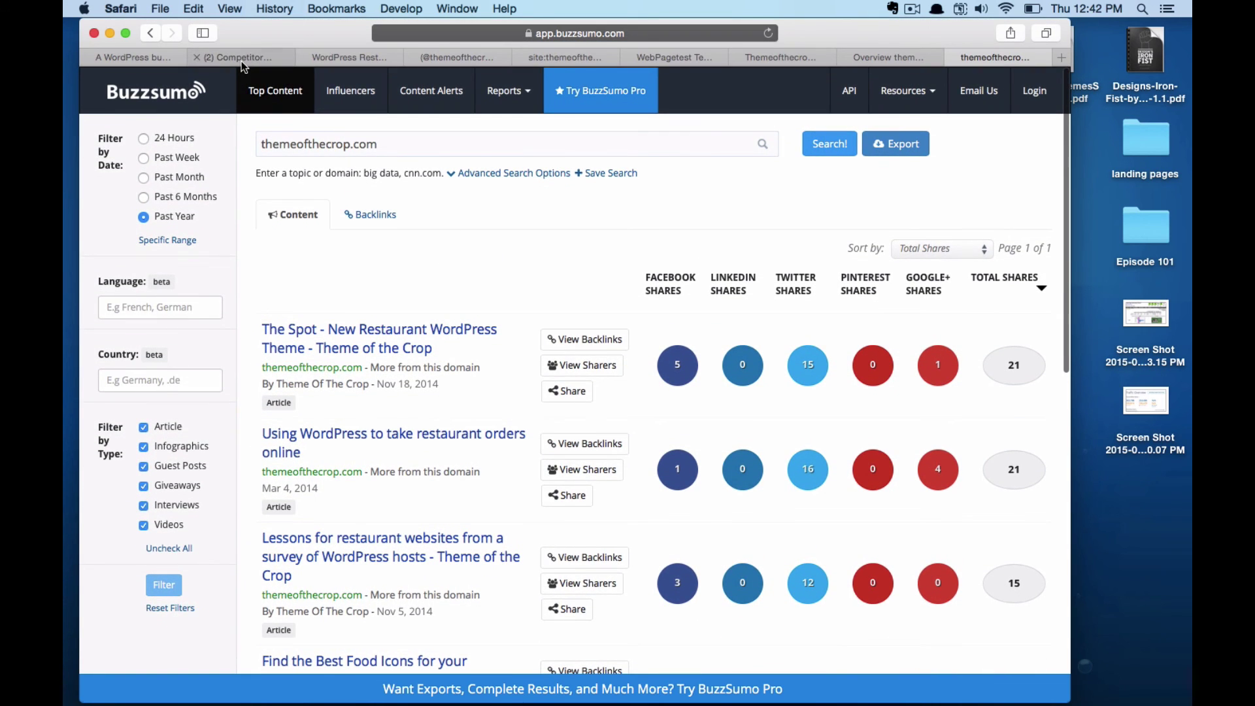
- Open the Theme of the Crop card on the Trello Competitor Board
click(241, 59)
click(386, 227)
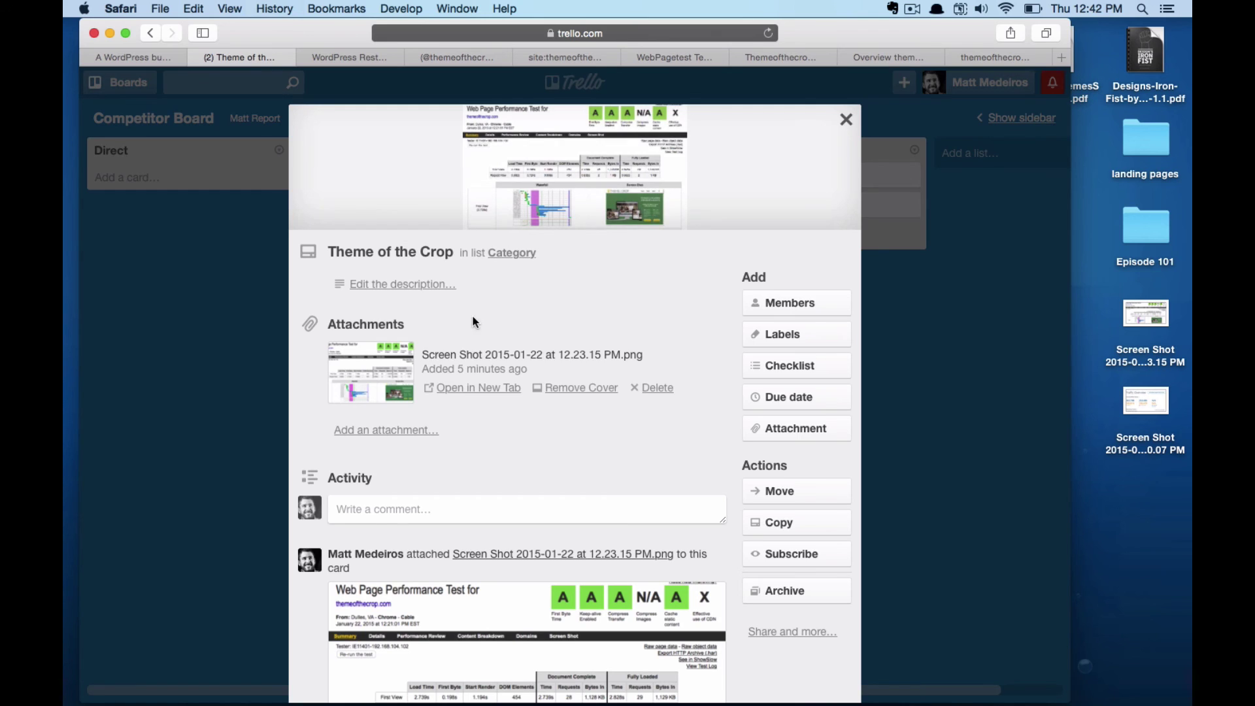
scroll(517, 412, down, 5)
scroll(534, 422, down, 5)
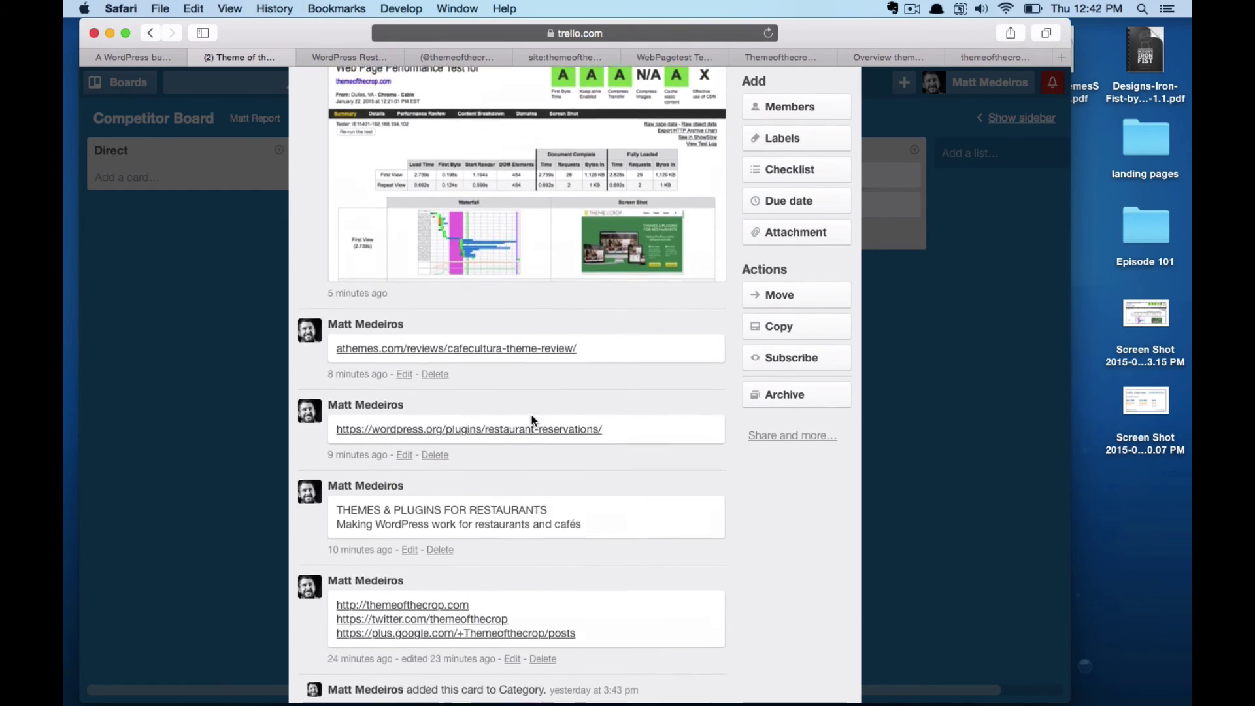
scroll(534, 422, up, 3)
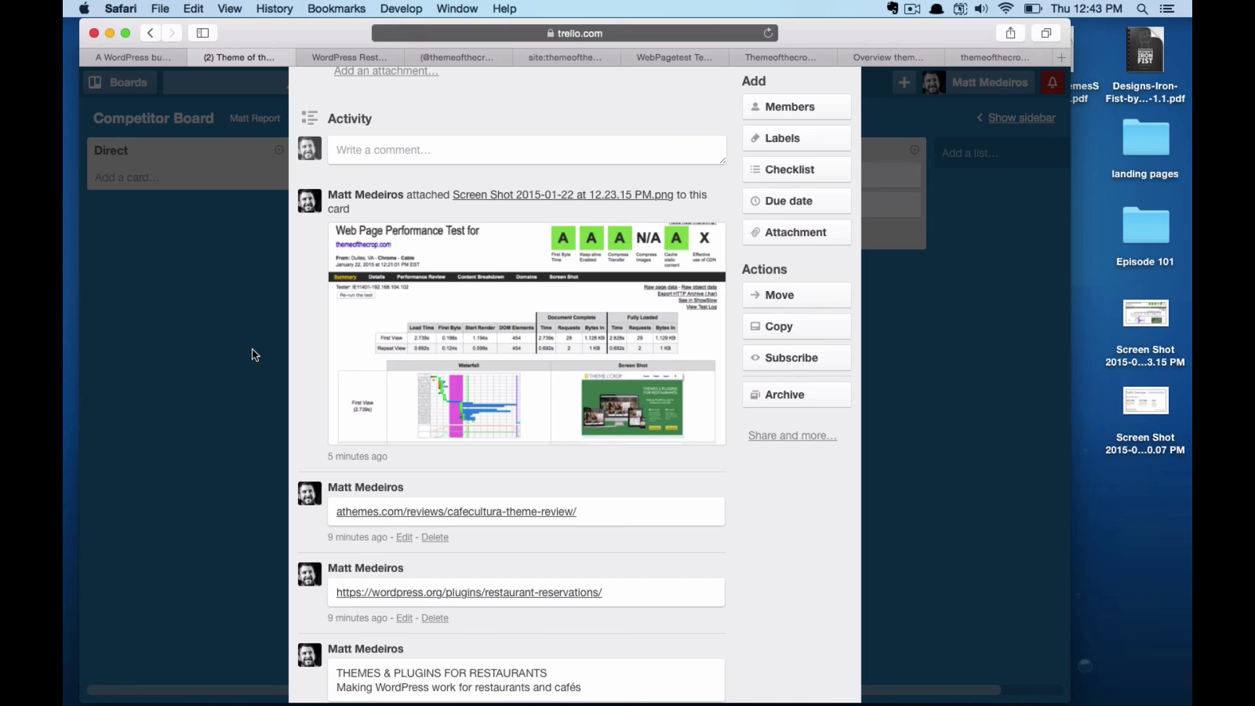
- Subscribe to the Theme of the Crop card with the S shortcut
key(s)
scroll(617, 490, down, 5)
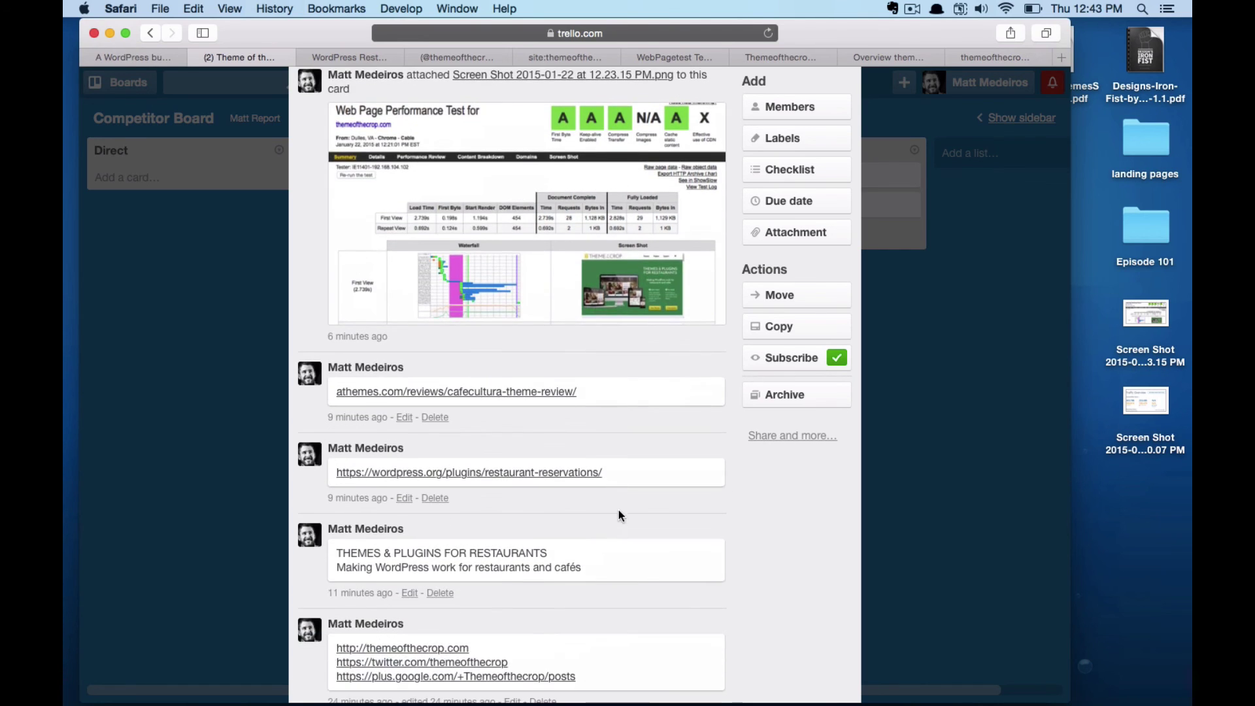
scroll(621, 518, down, 1)
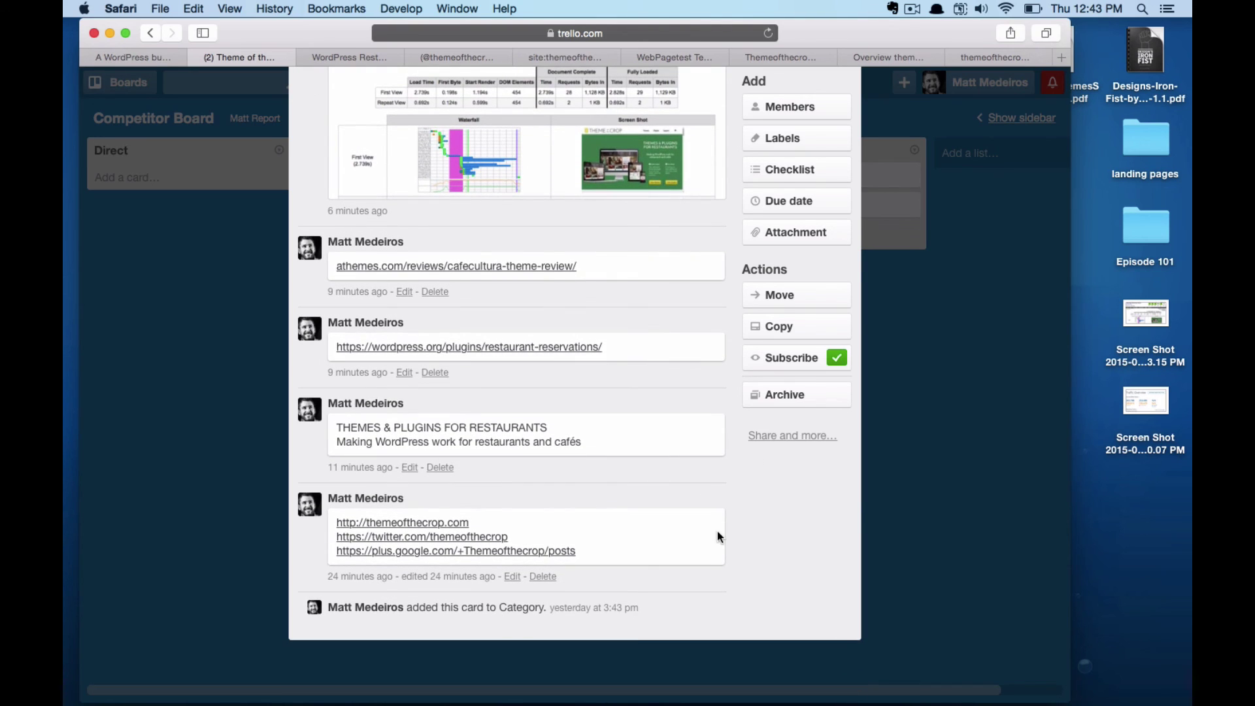
scroll(586, 504, up, 10)
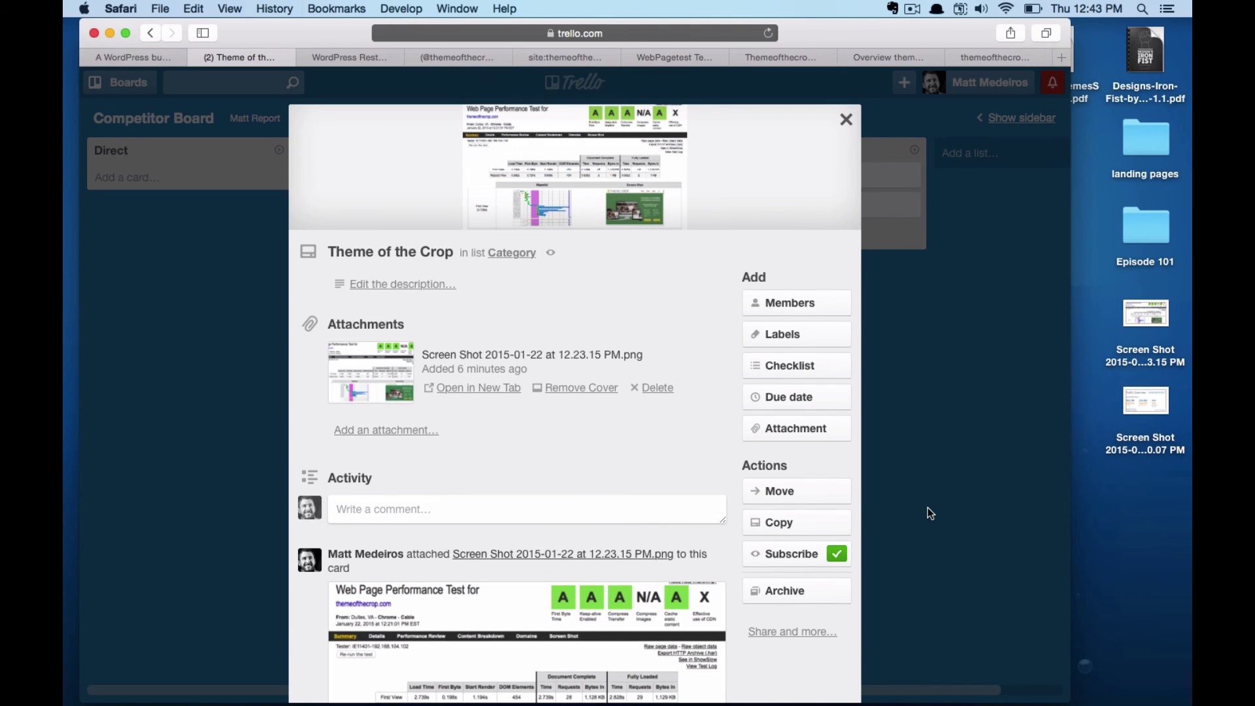